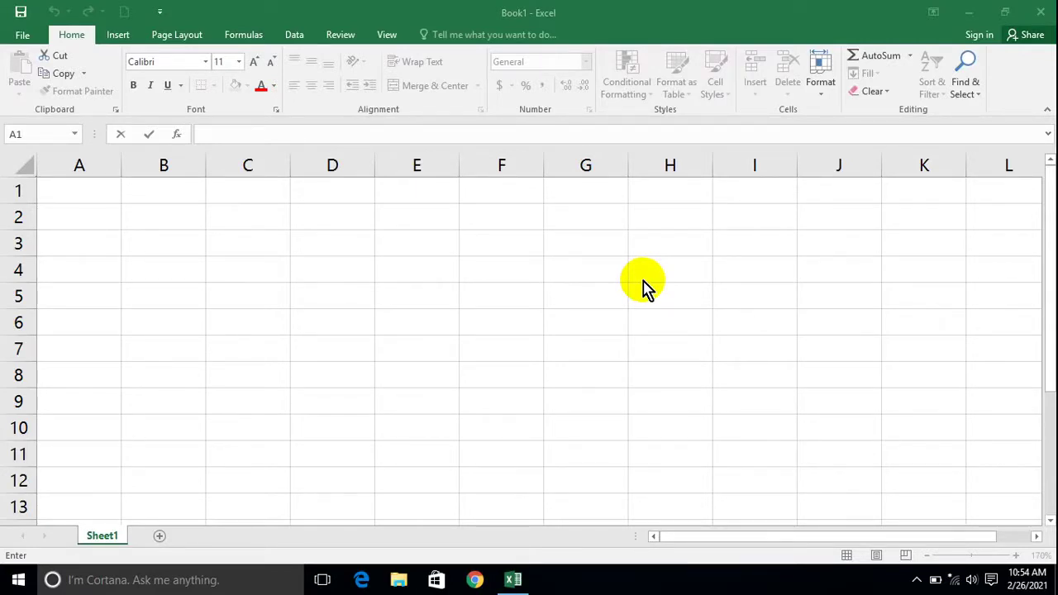
- Type the headers Name, Post, Address and Salary across A1:D1
click(240, 217)
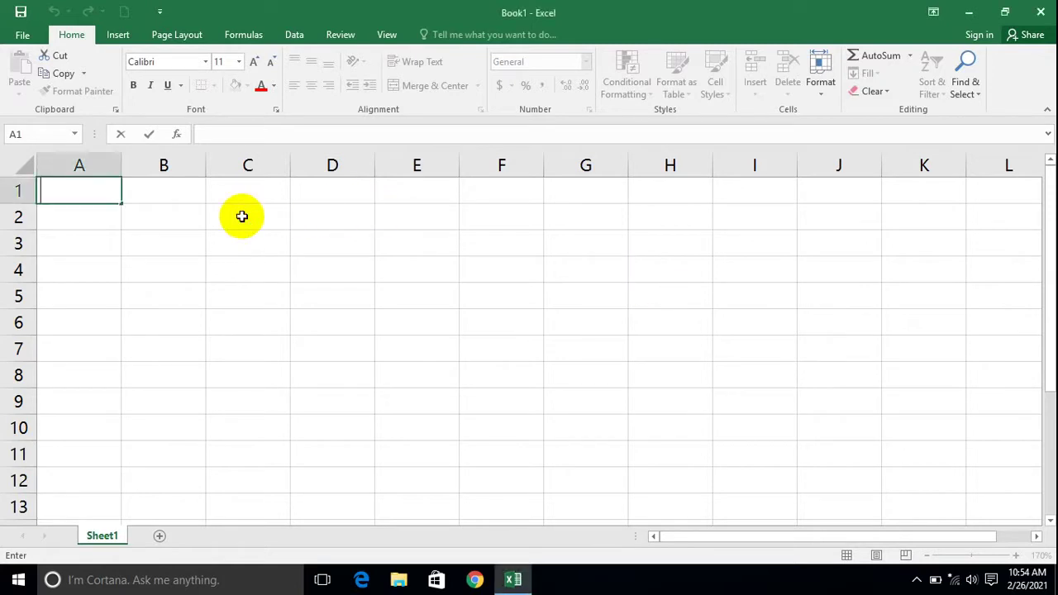
click(176, 203)
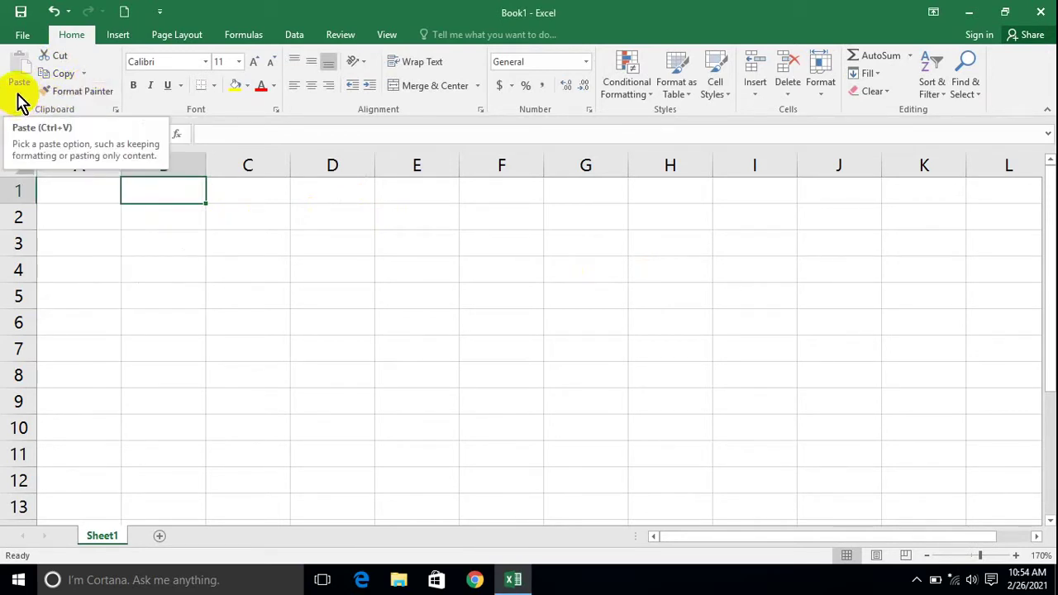
click(196, 247)
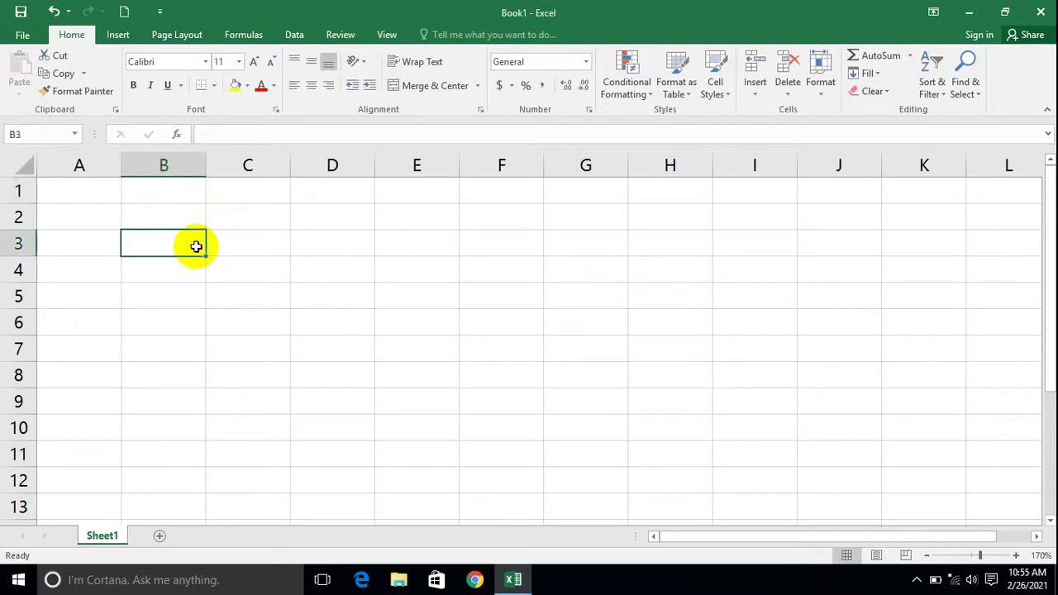
click(111, 211)
click(115, 190)
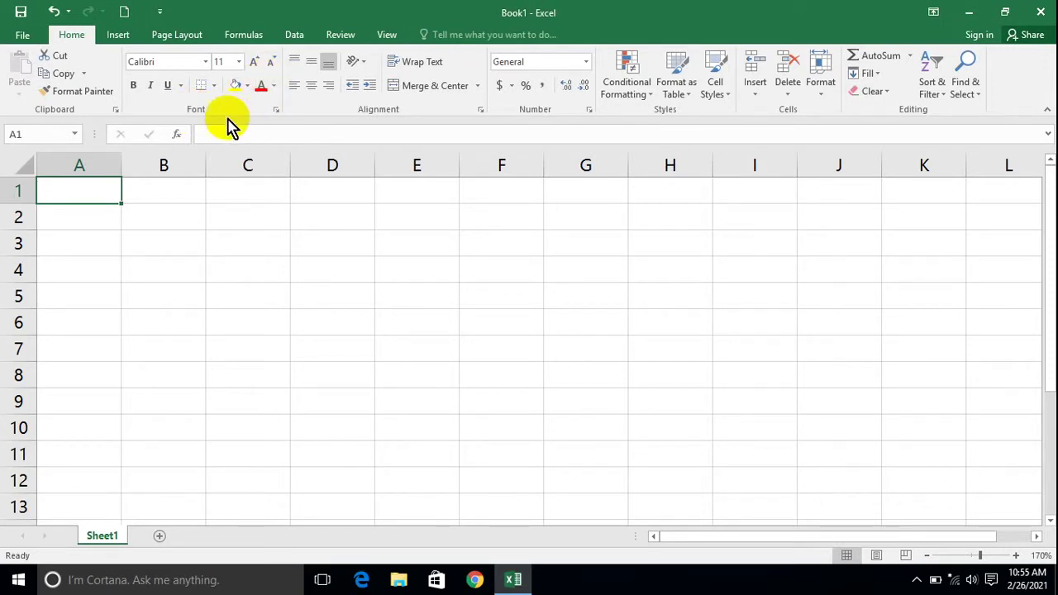
click(113, 219)
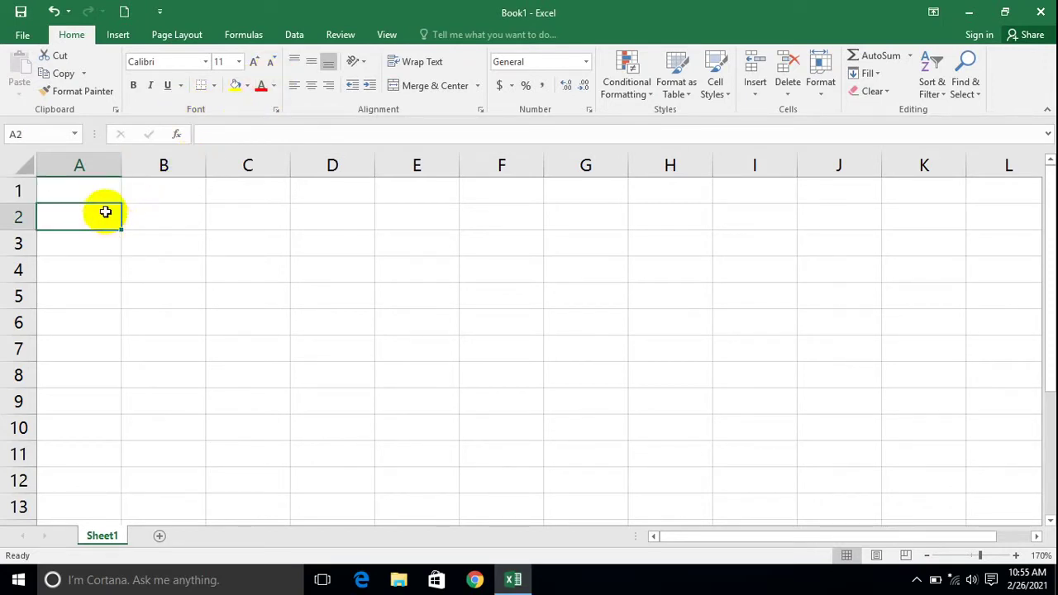
click(100, 200)
text(Name)
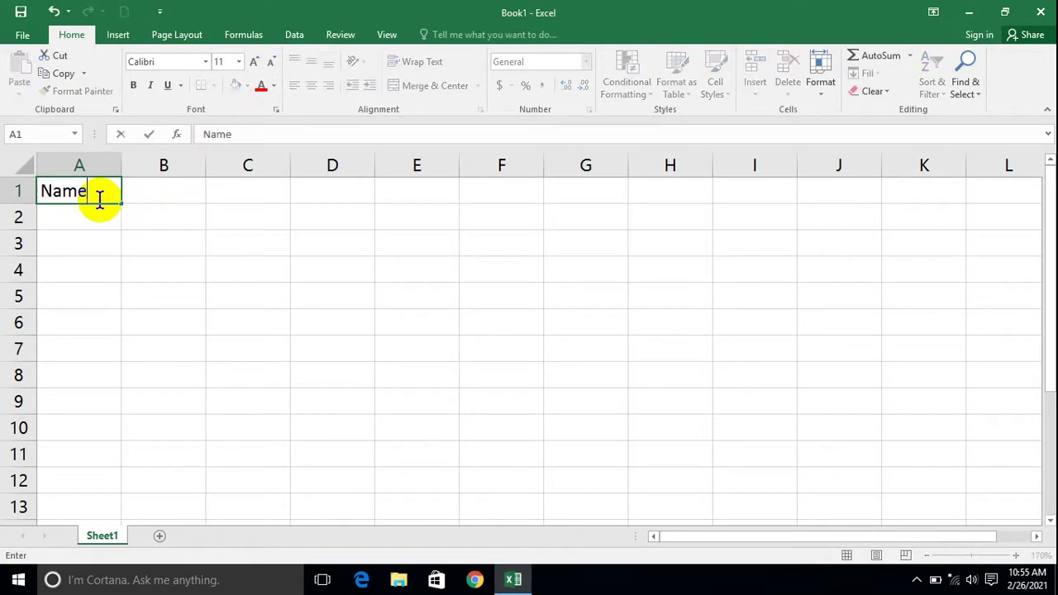
key(Tab)
text(Post)
key(Tab)
text(S)
text(Address)
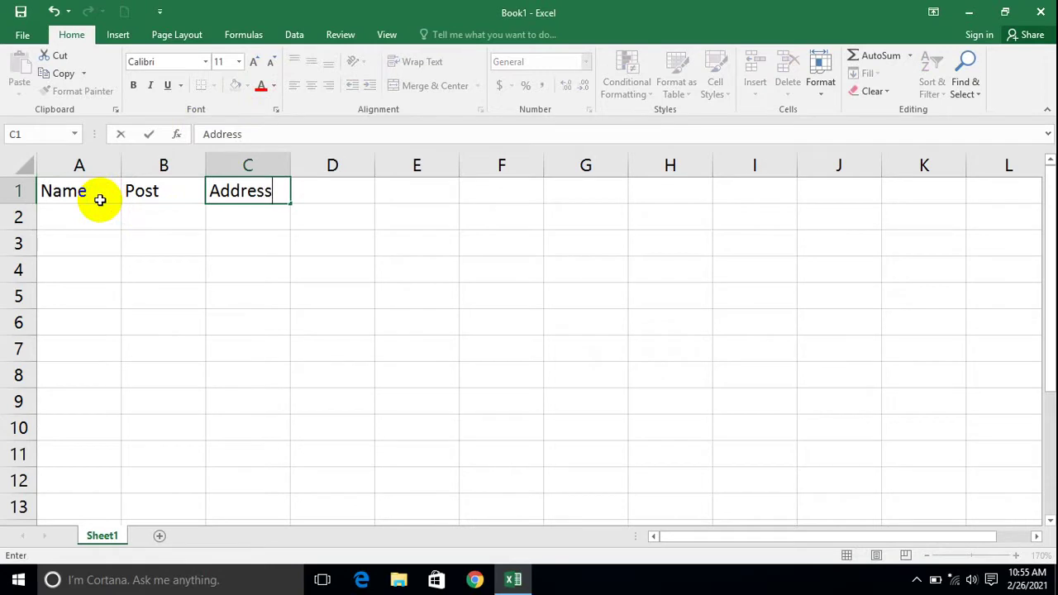
key(Tab)
text(Sal)
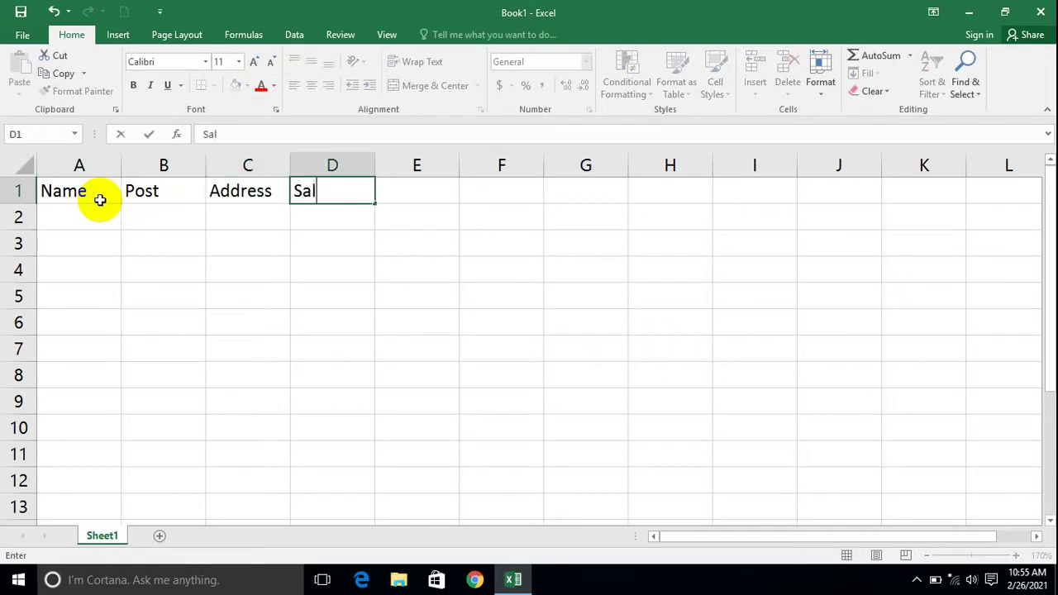
text(ary\)
key(Return)
- Correct the mistyped Salary header in D1
key(Right)
key(Right)
key(Right)
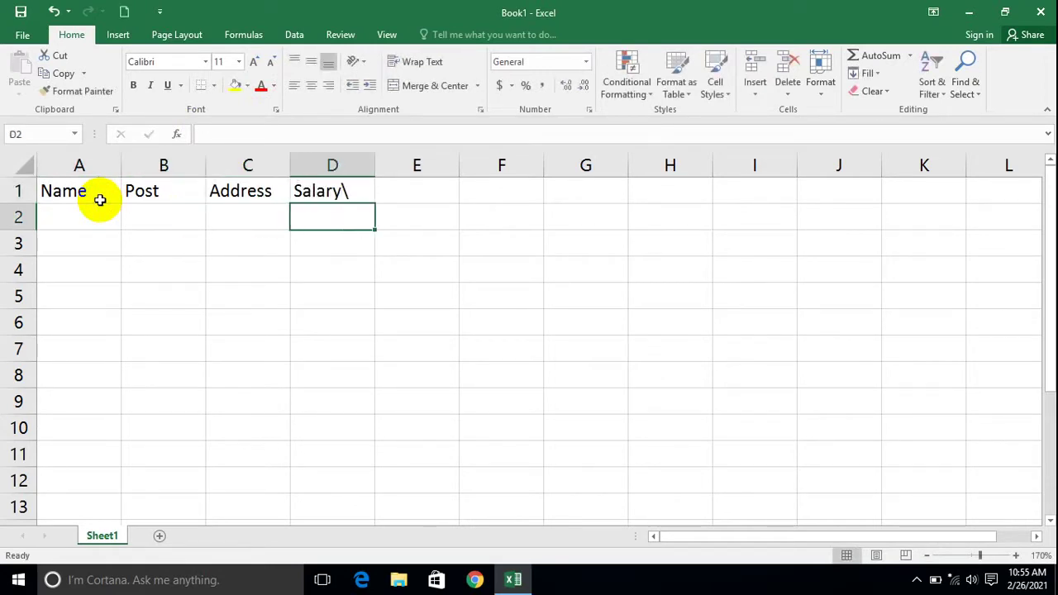
key(Up)
text(S)
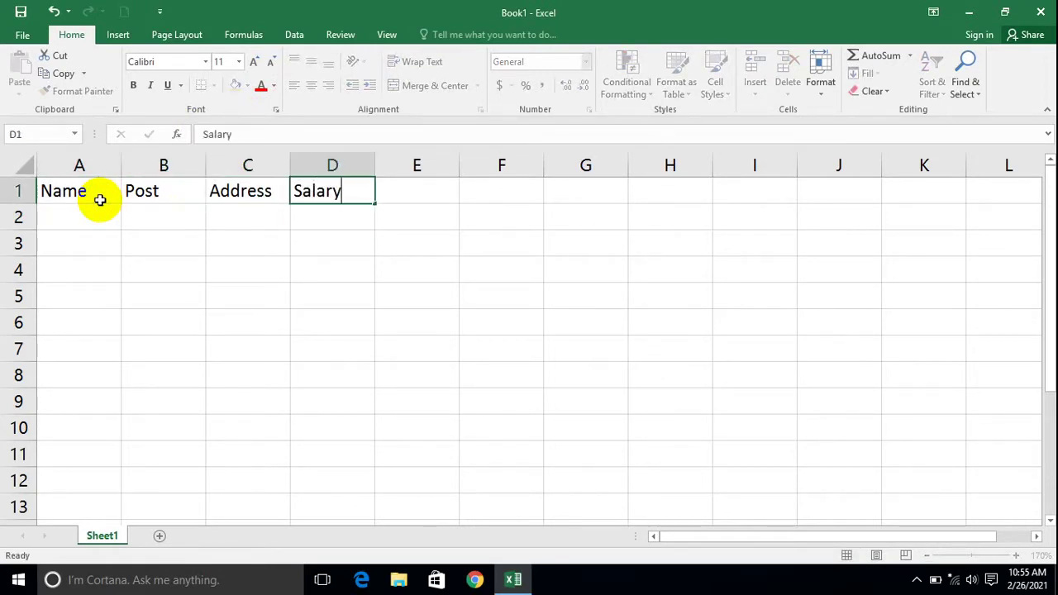
key(Return)
- Enter the five employee names in A2:A6, fixing a misspelling
key(Left)
key(Left)
key(Left)
text(Ahmad)
key(Return)
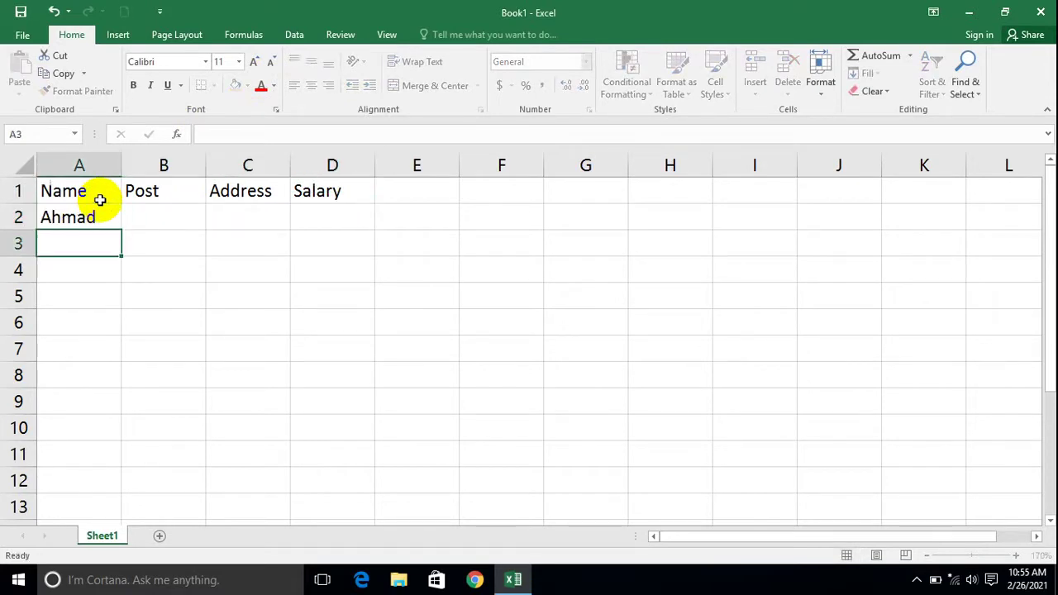
text(Khna)
key(Return)
key(Up)
text(Khan)
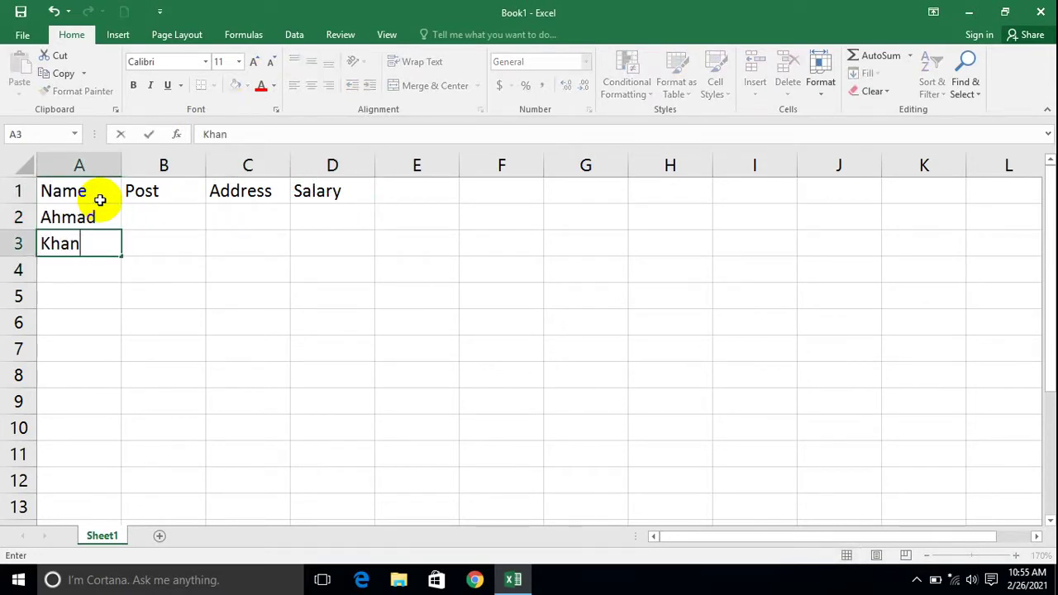
key(Return)
text(Noor)
key(Return)
text(Wai)
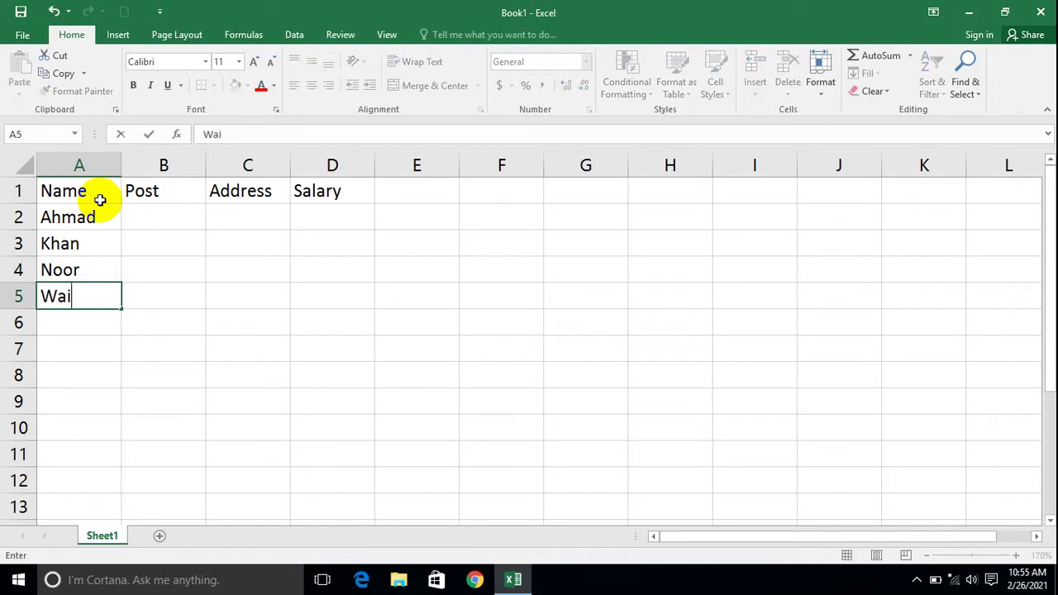
key(Return)
text(Wasim)
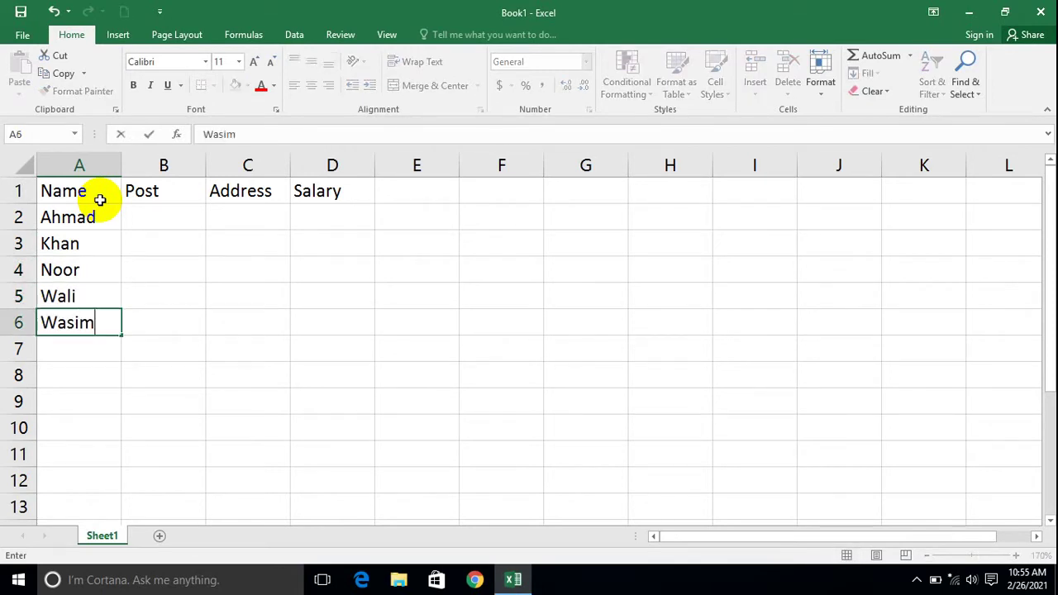
key(Up)
- Fill posts Dr, Eng, Dr, Eng, Dr into B2:B6
key(Right)
key(Up)
key(Up)
key(Up)
text(Dr)
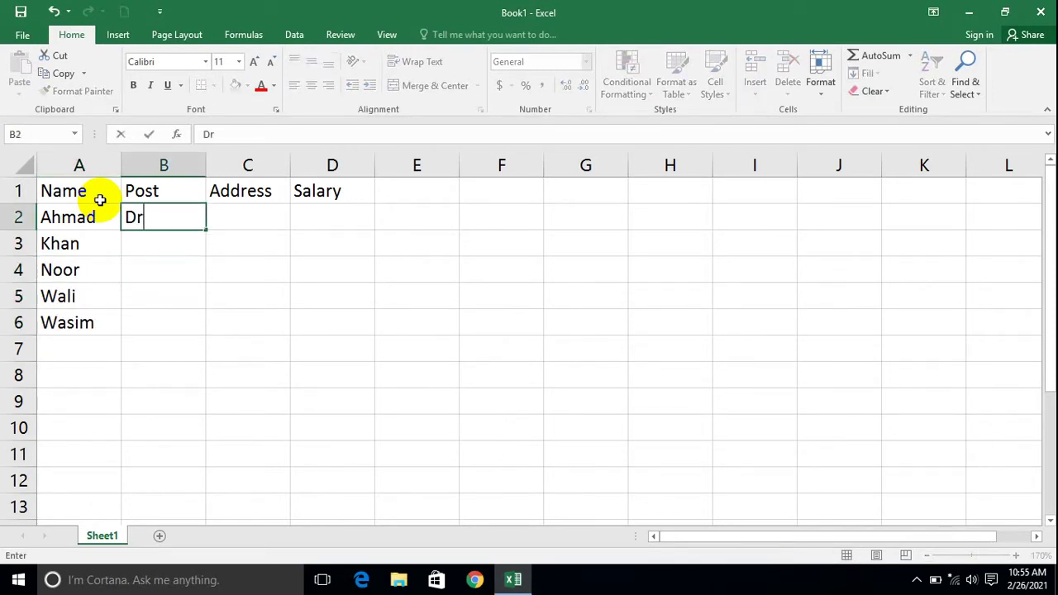
key(Return)
text(Eng)
key(Return)
text(Dr)
key(Return)
text(Eng)
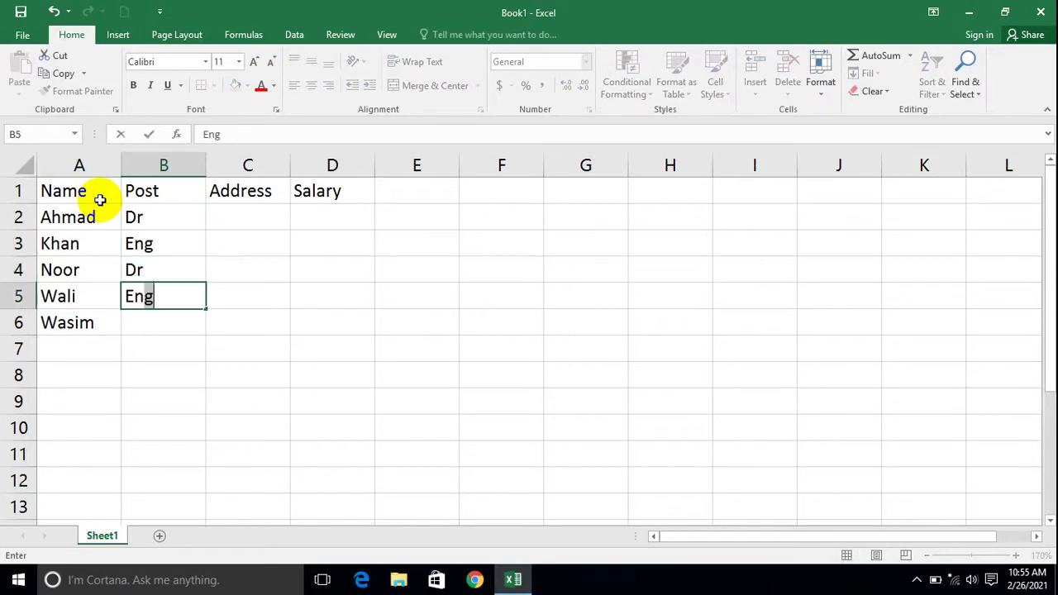
key(Return)
text(Dr)
key(Tab)
- Enter addresses Laghman, Nuristan, Kunar, Helmand, Nuristan in C2:C6
key(Up)
key(Up)
key(Up)
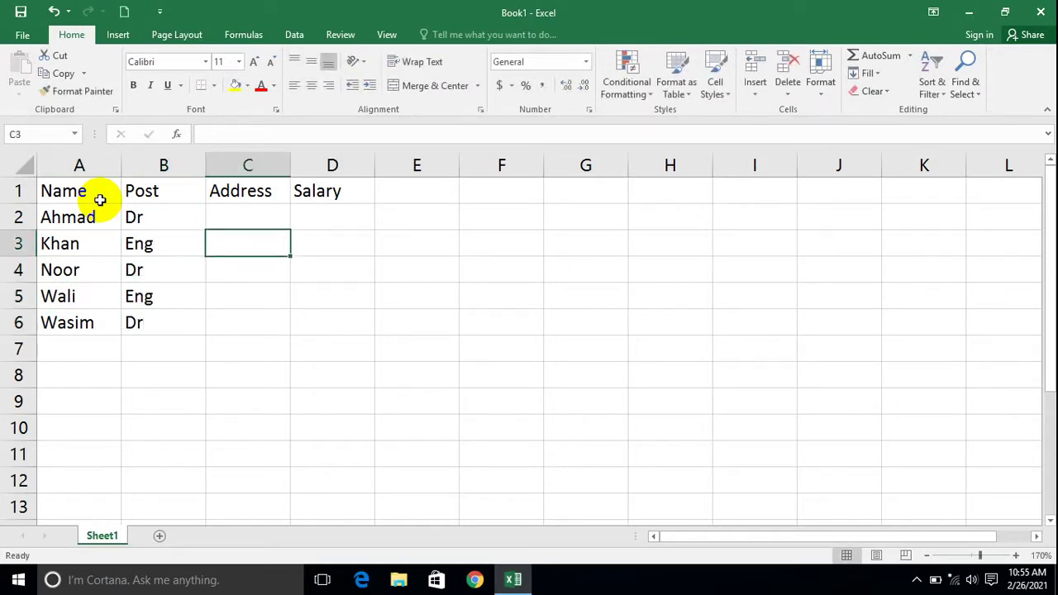
key(Up)
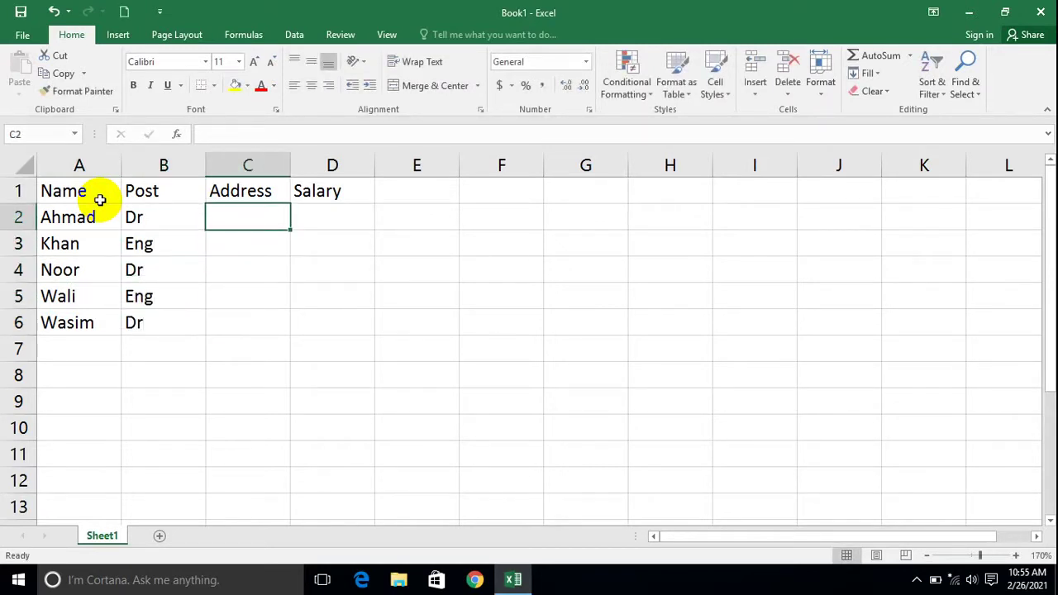
text(Laghman)
key(Return)
text(Nuri)
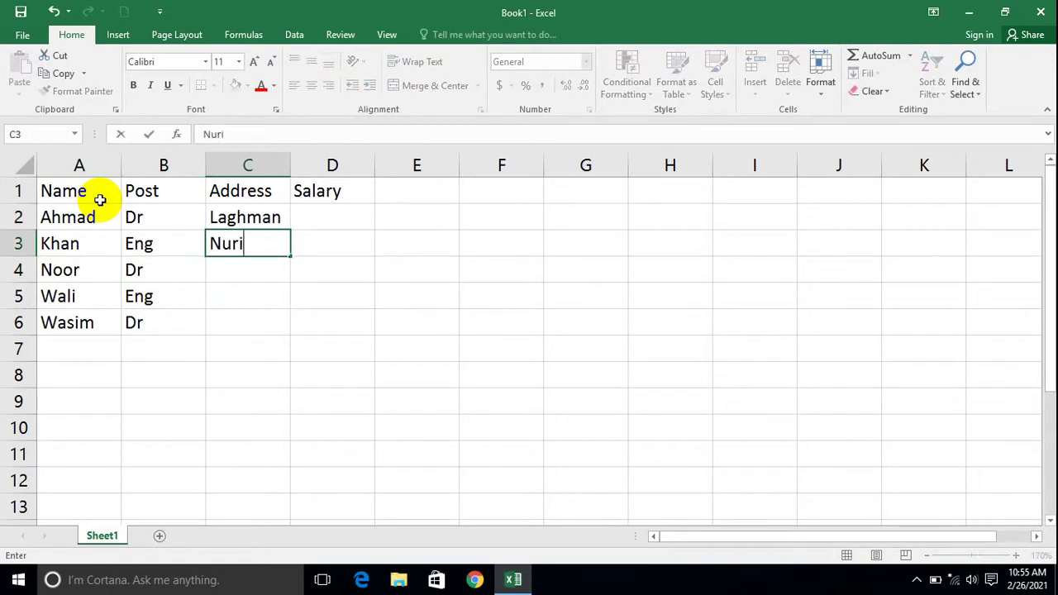
text(stan)
key(Return)
text(Kunatr)
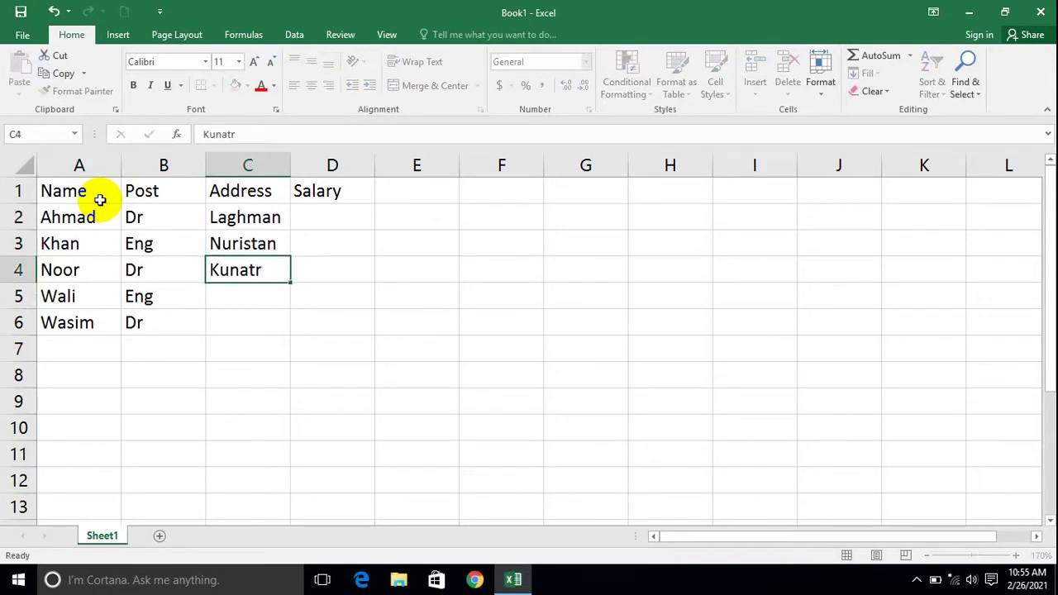
key(Return)
key(Up)
text(Kunar)
key(Return)
text(H)
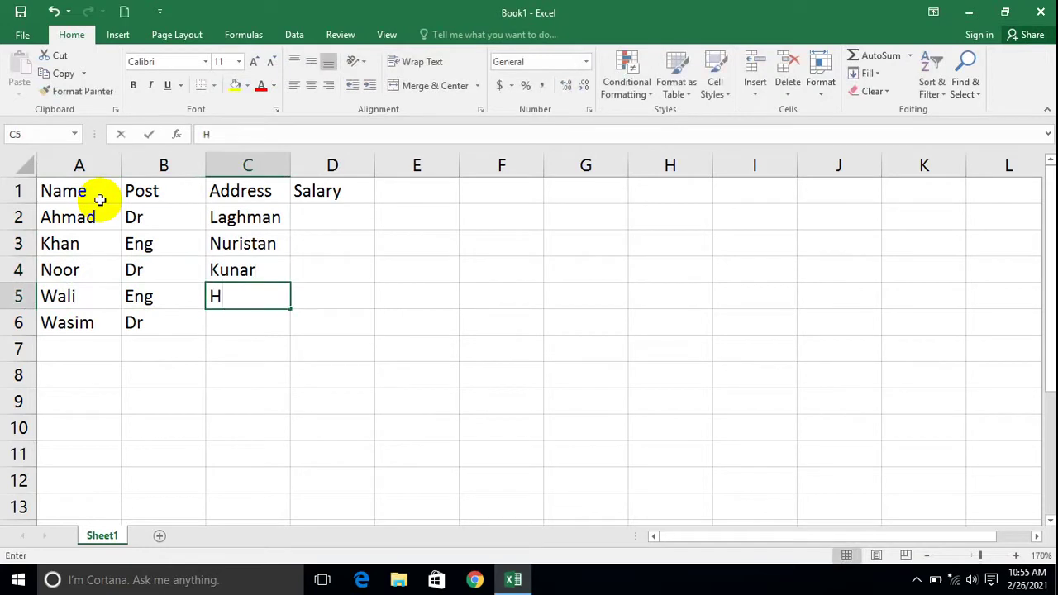
text(elmand)
key(Return)
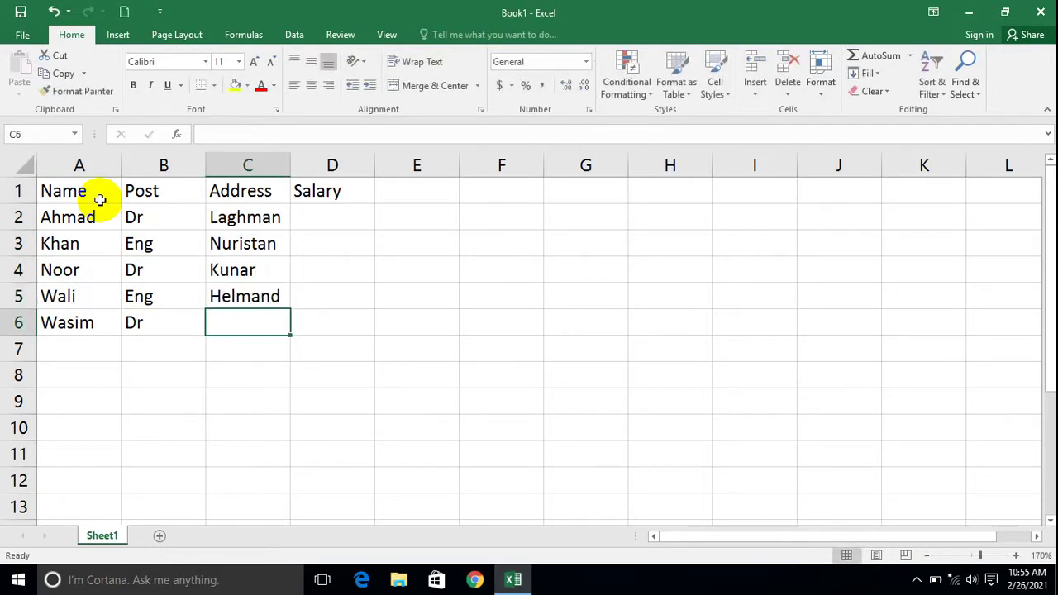
text(Nu)
key(Tab)
- Enter salaries 100, 200, 100, 150, 120 in D2:D6
key(Up)
key(Up)
key(Up)
key(Up)
text(100)
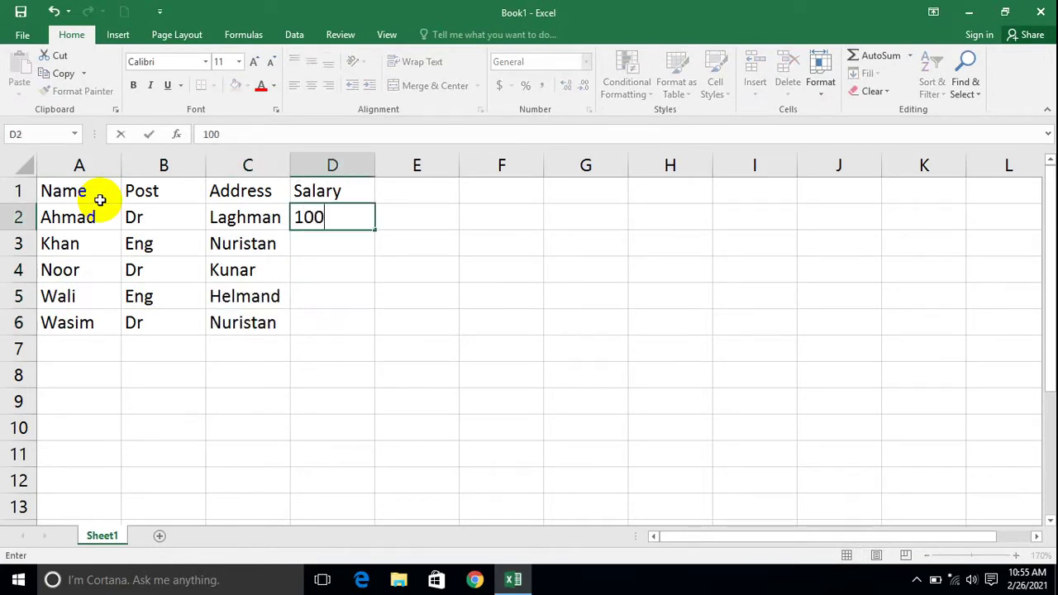
key(Return)
text(2090)
key(BackSpace)
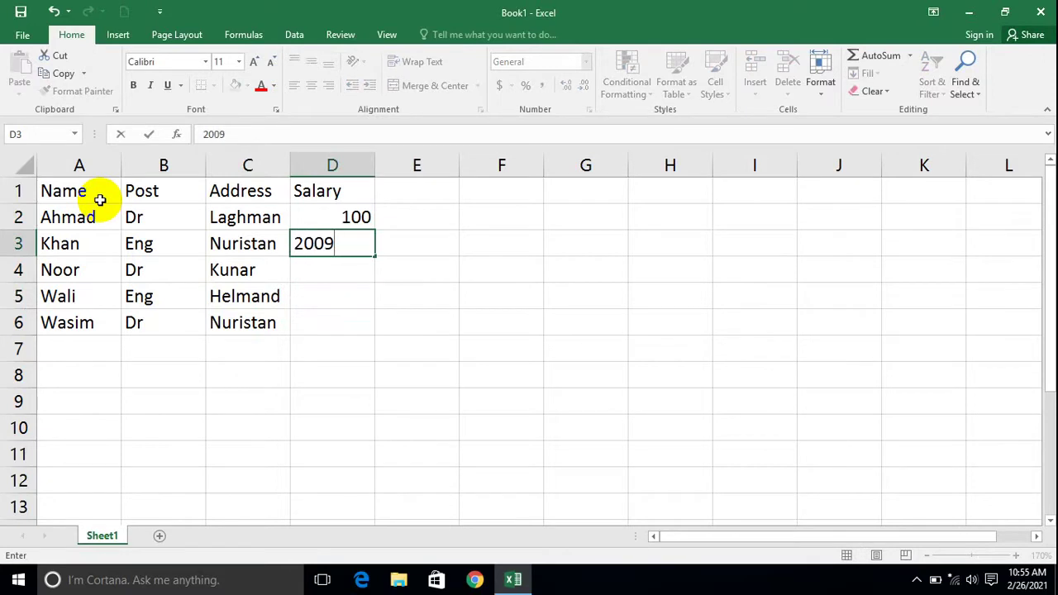
key(BackSpace)
key(Return)
text(100)
key(Return)
text(150)
key(Return)
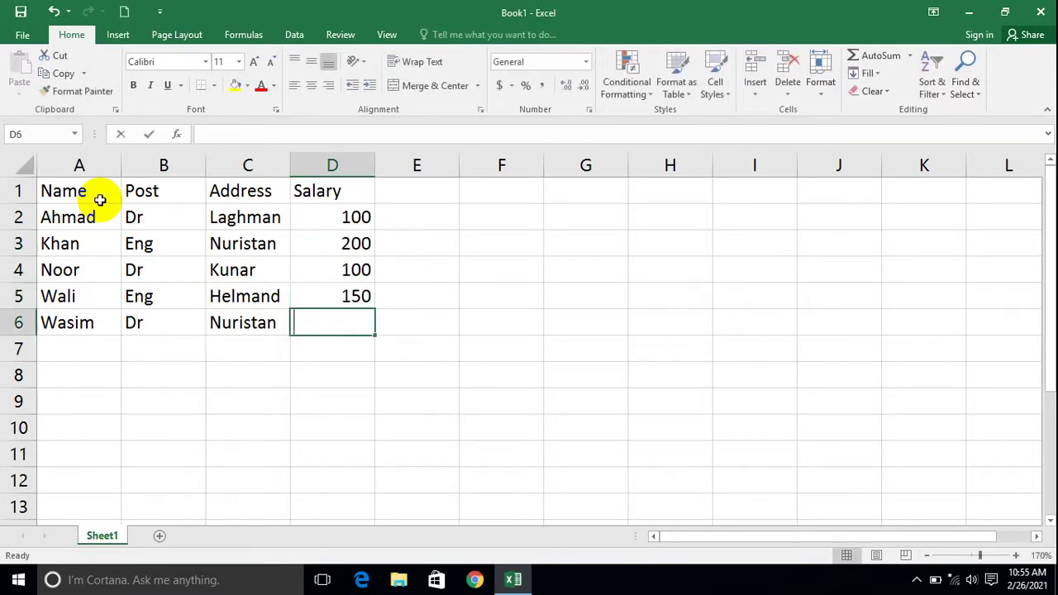
text(120)
key(Return)
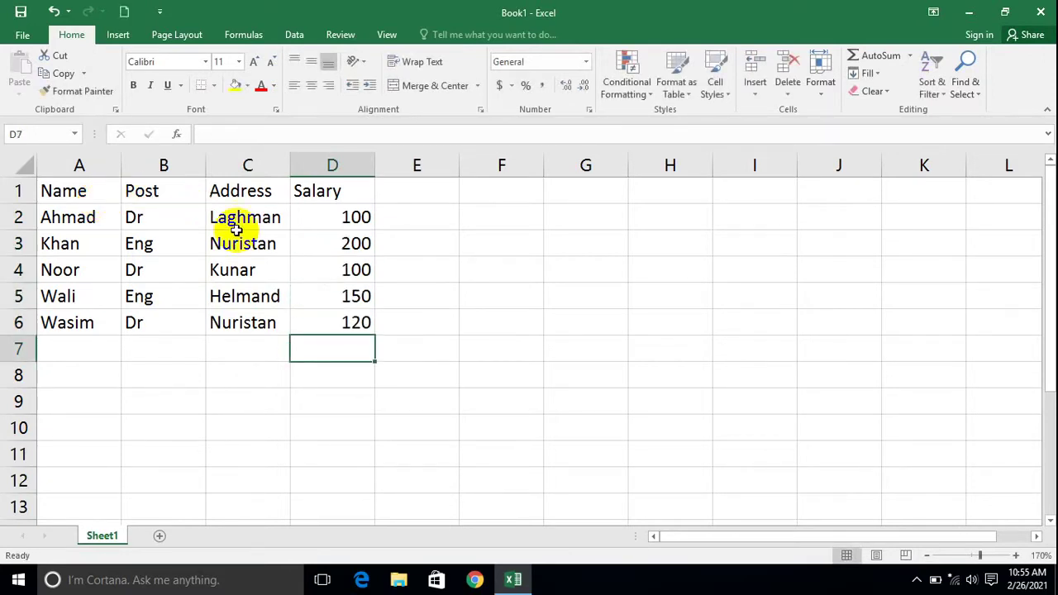
- Select the header cells and make them bold
drag(331, 319, 94, 183)
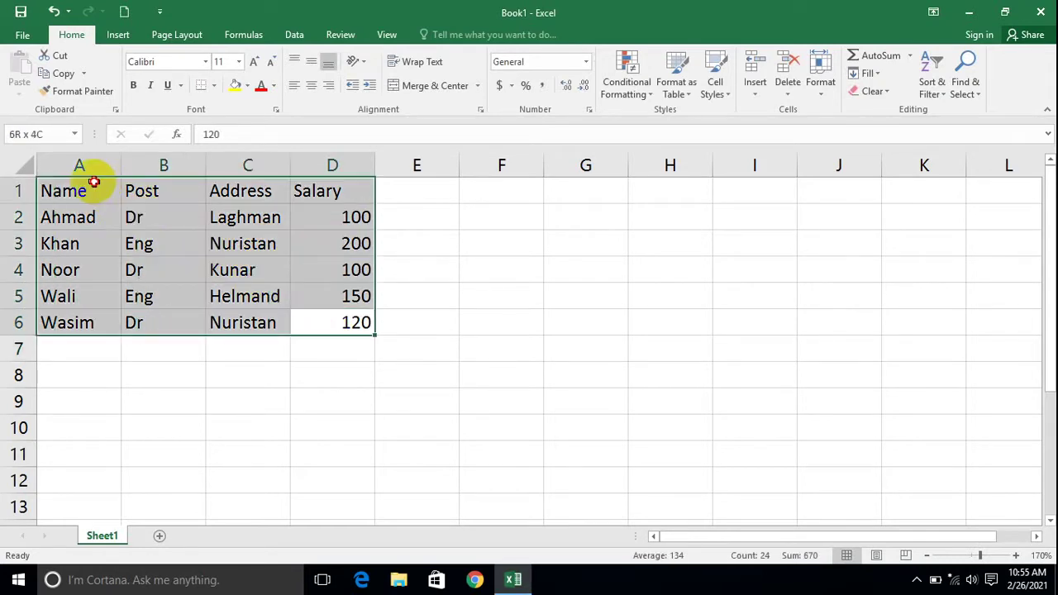
click(395, 304)
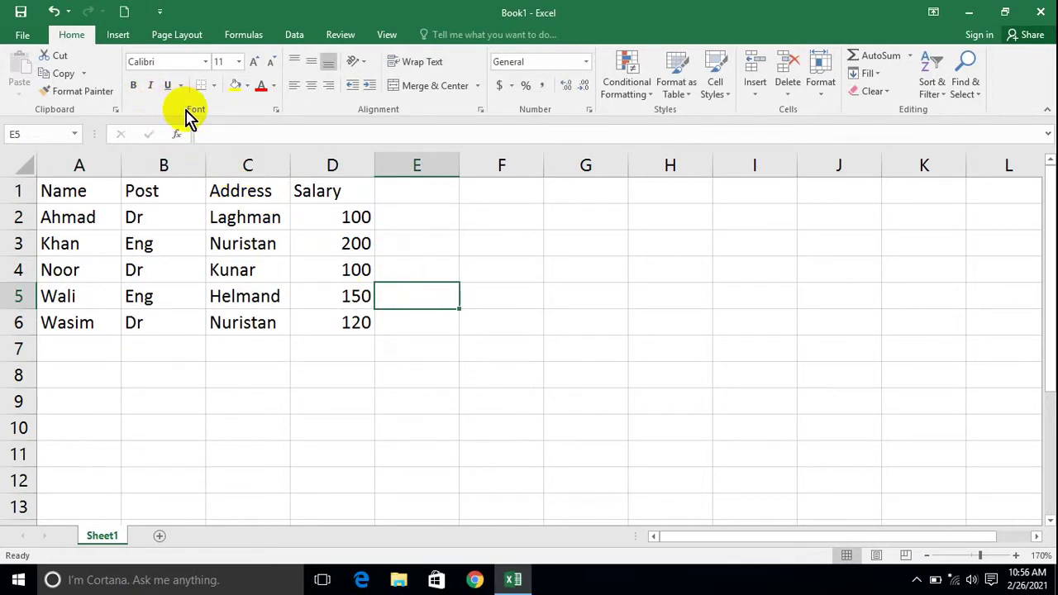
drag(354, 322, 80, 188)
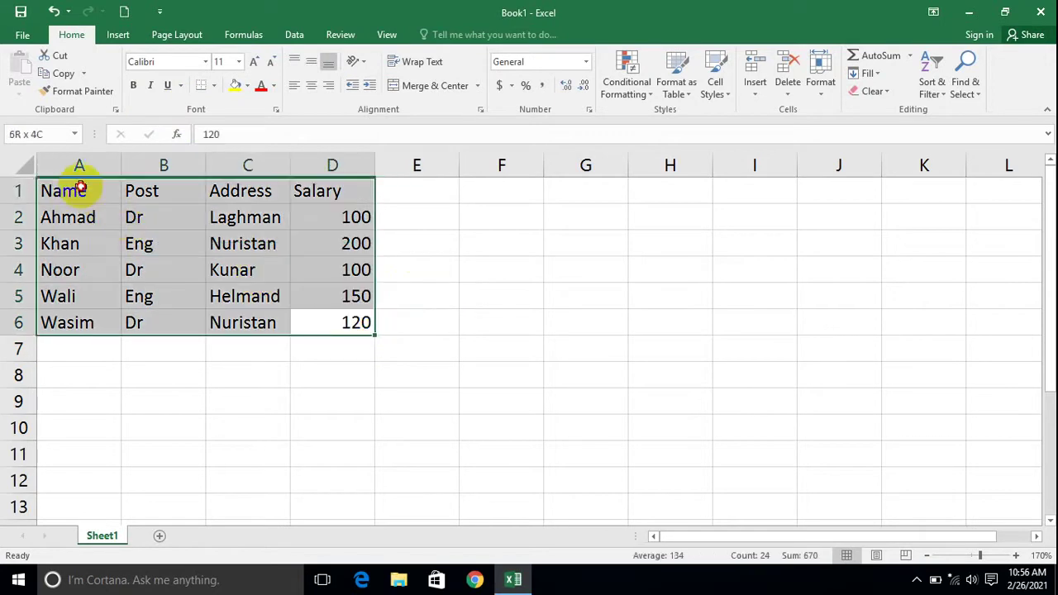
click(271, 272)
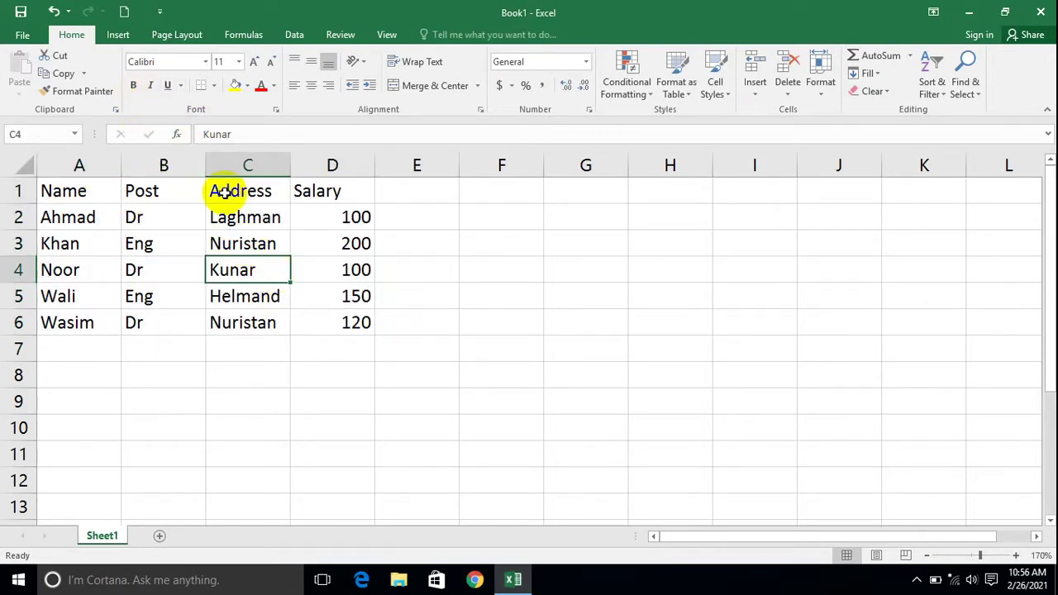
drag(322, 194, 93, 191)
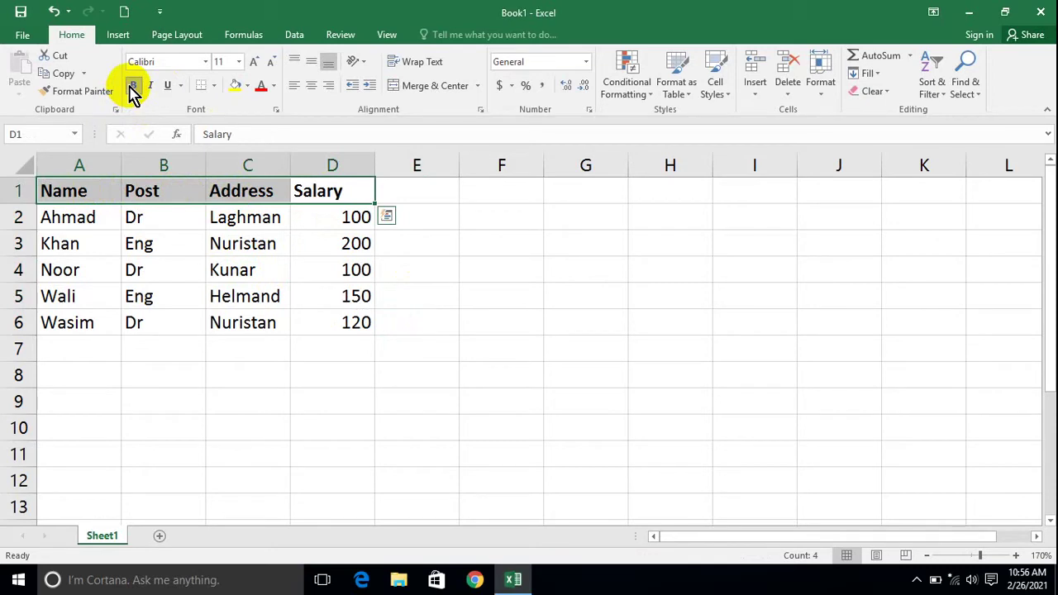
click(135, 88)
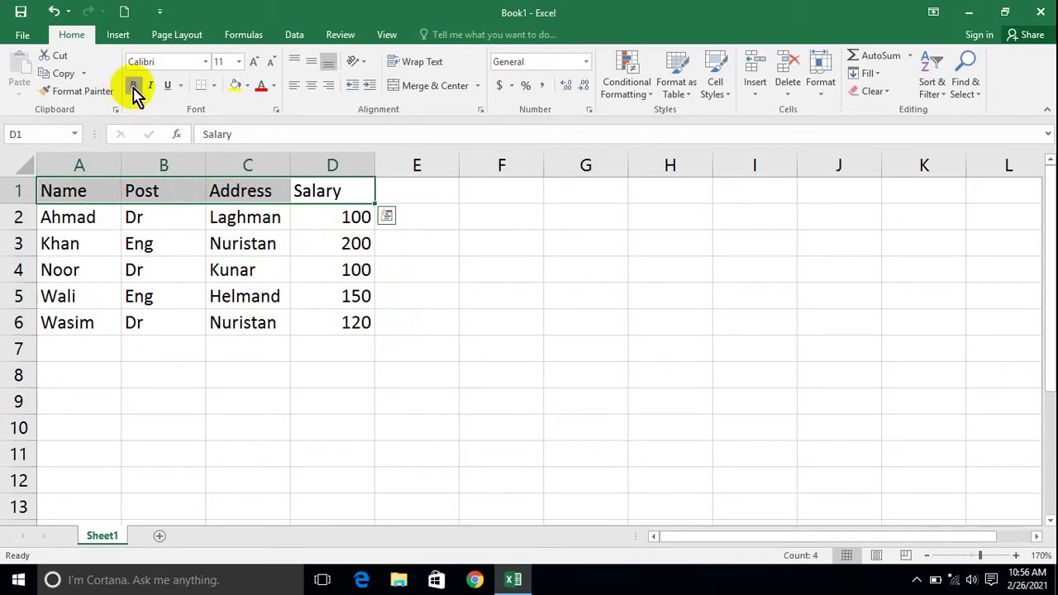
click(135, 88)
key(ctrl+n)
key(ctrl+w)
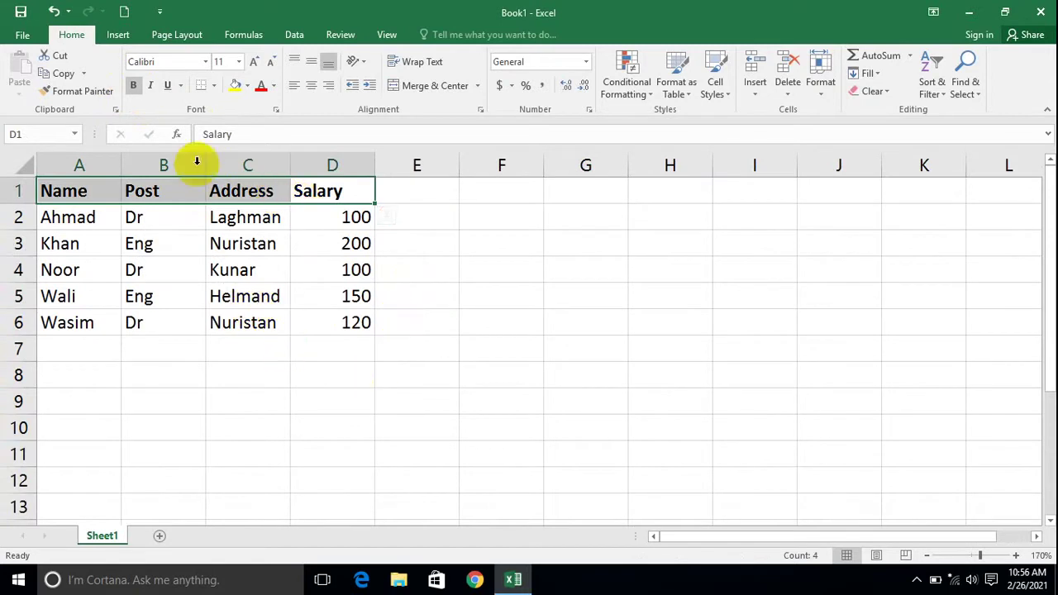
- Try italic on the headers, then give them a double underline instead
click(152, 87)
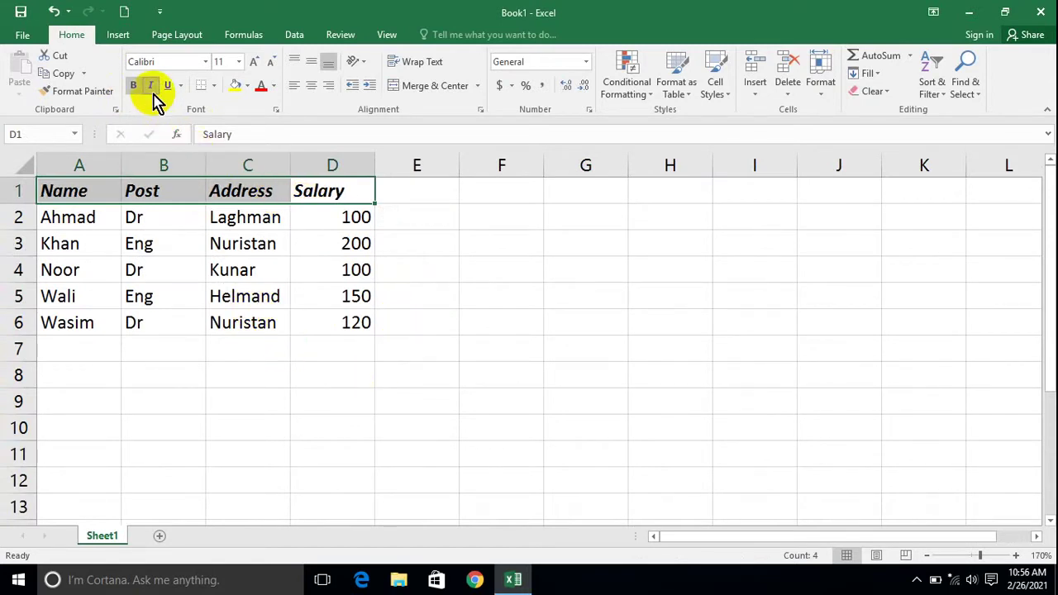
click(152, 89)
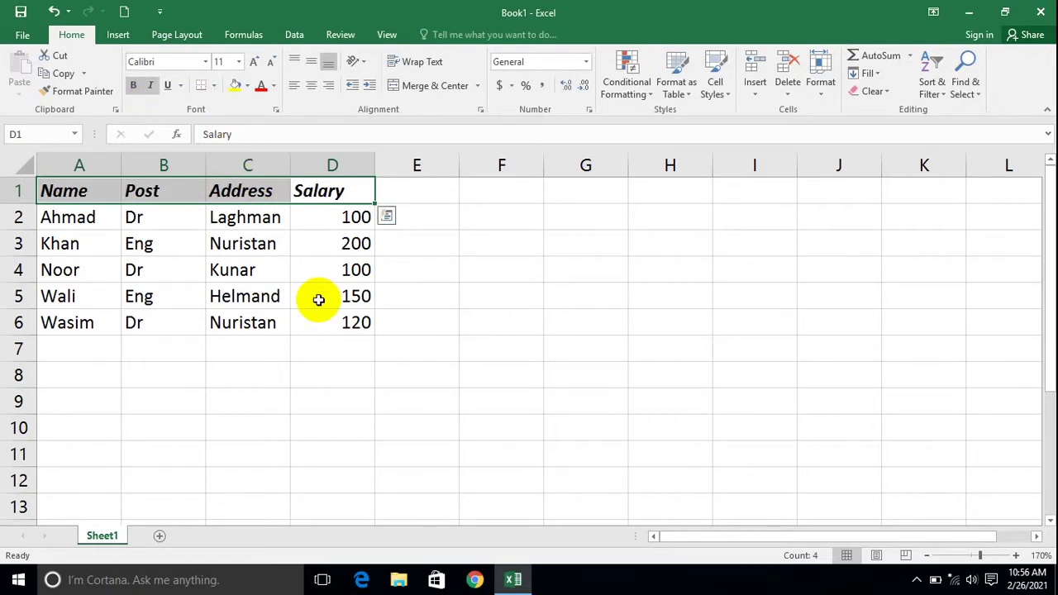
click(184, 86)
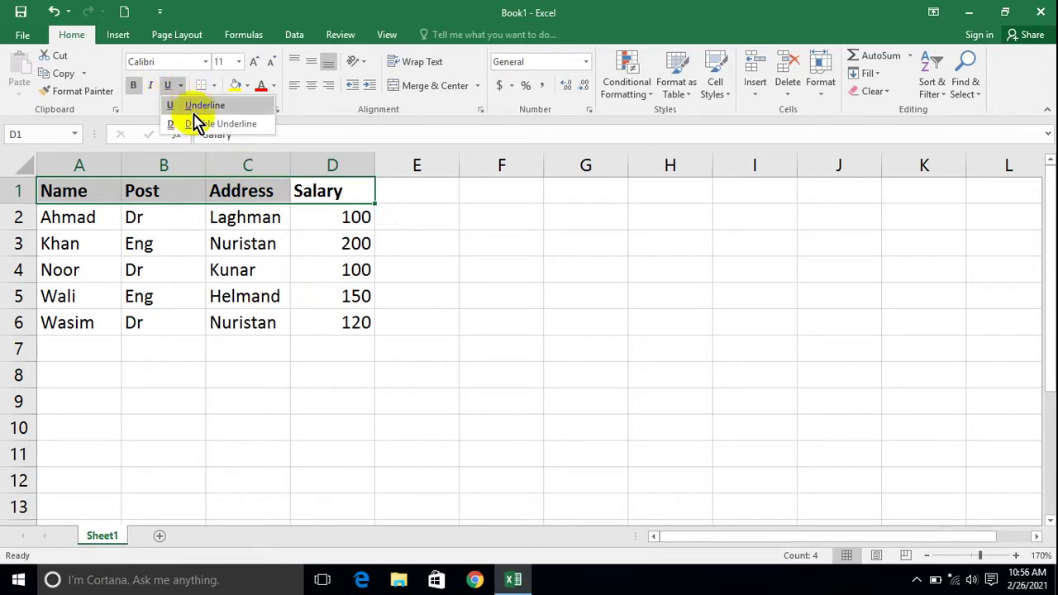
click(196, 122)
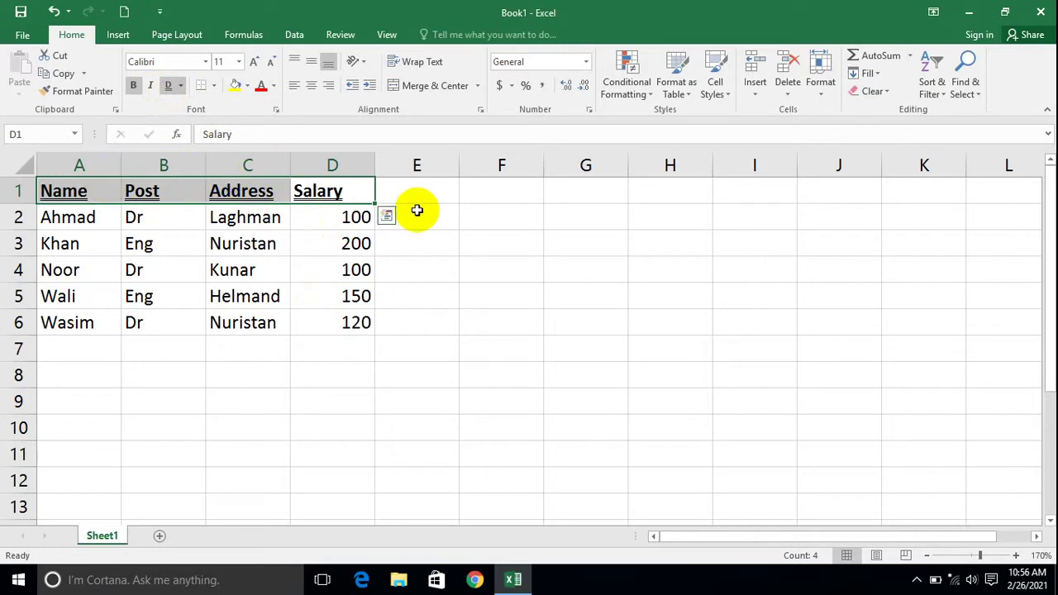
click(284, 235)
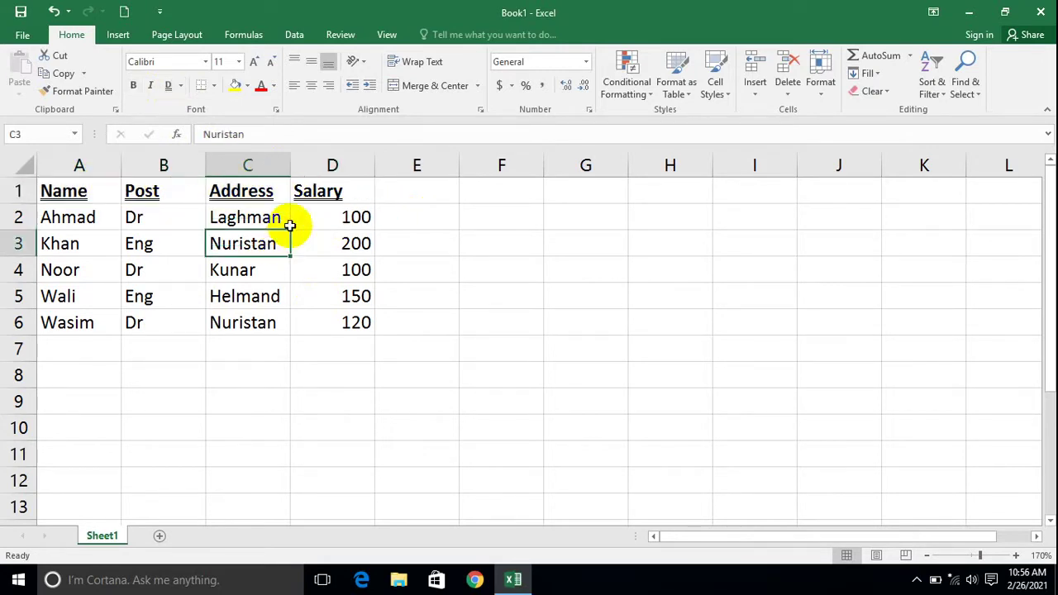
- Remove the header underline and set the header font to Arial Black
drag(319, 191, 115, 195)
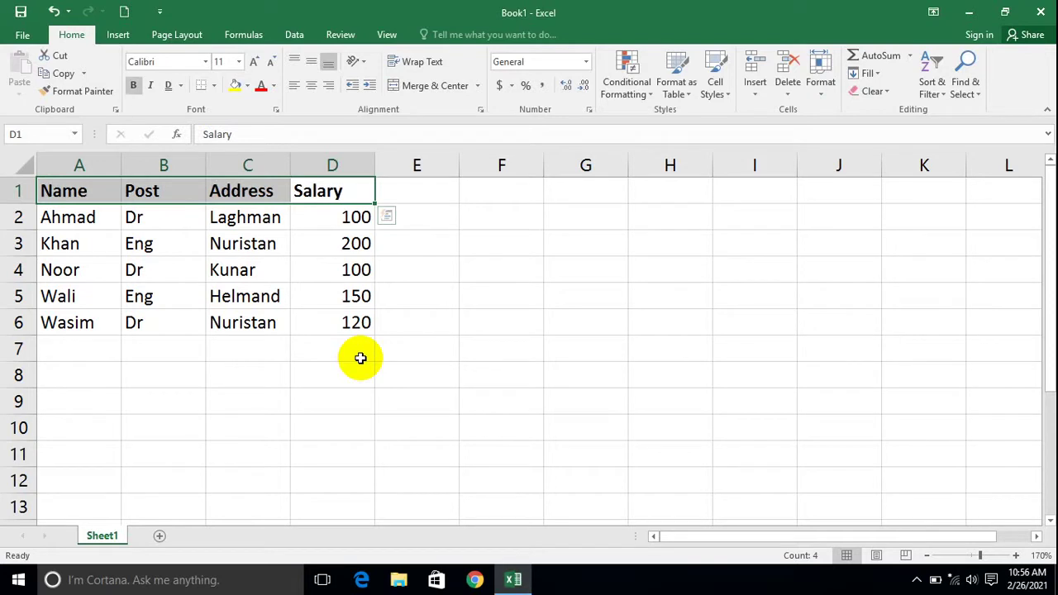
key(ctrl+i)
key(ctrl+i)
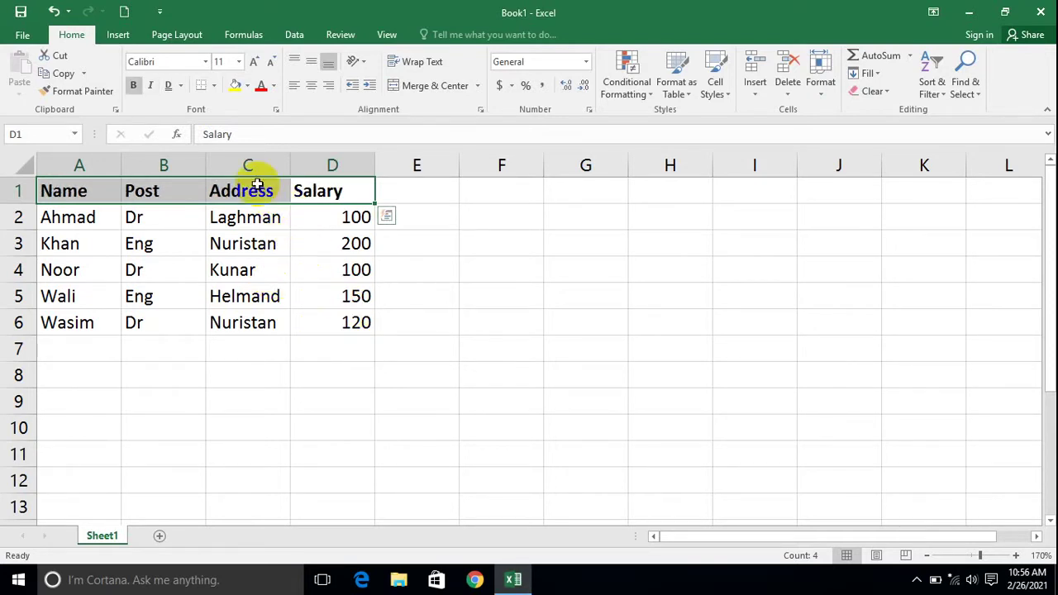
click(206, 63)
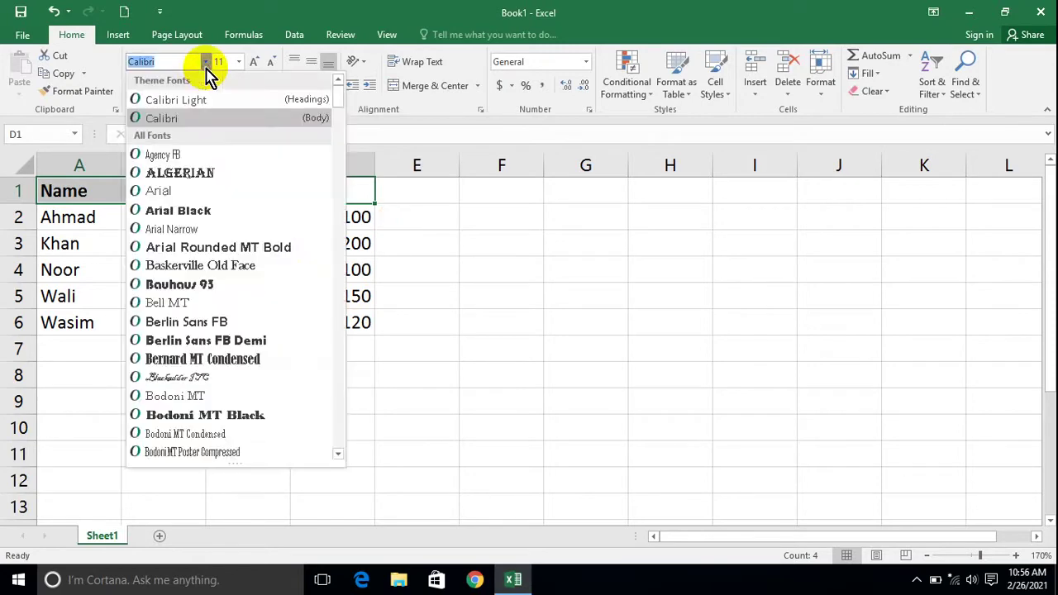
click(183, 212)
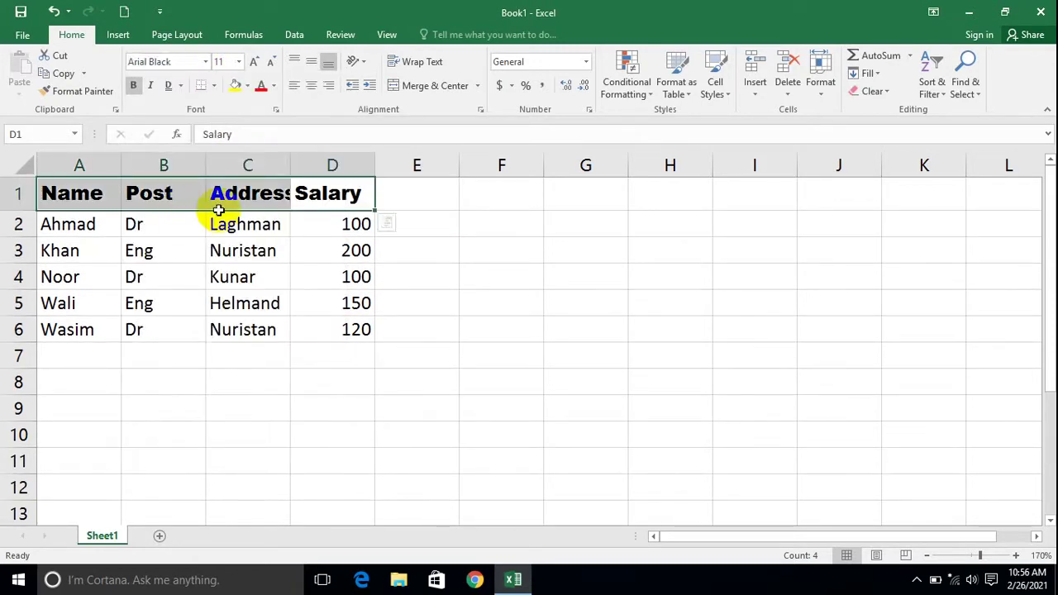
- Widen columns A through D so every header fits
click(337, 248)
drag(290, 169, 309, 166)
drag(392, 166, 411, 166)
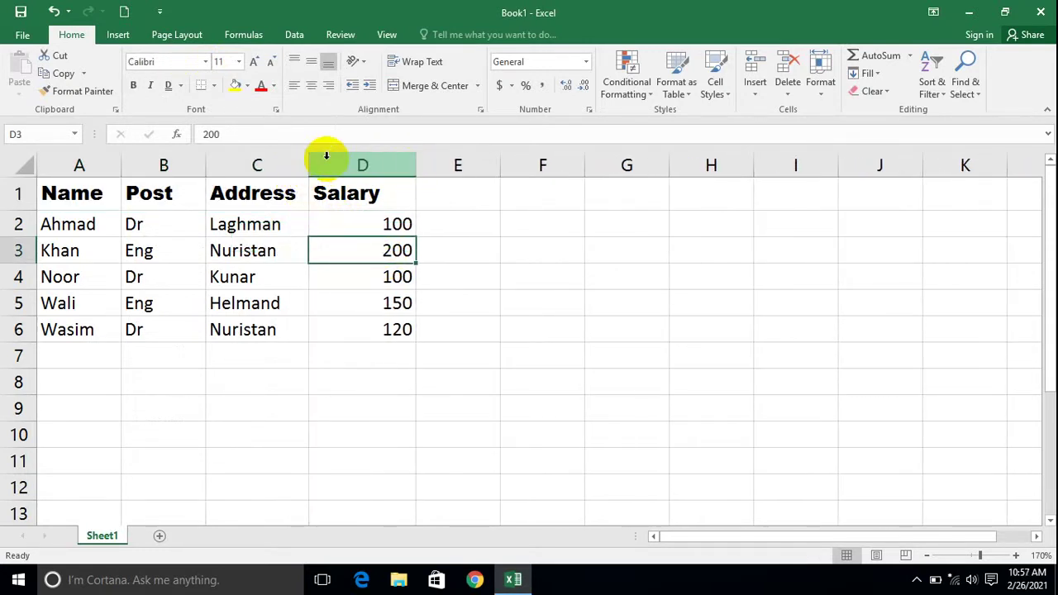
drag(205, 161, 214, 161)
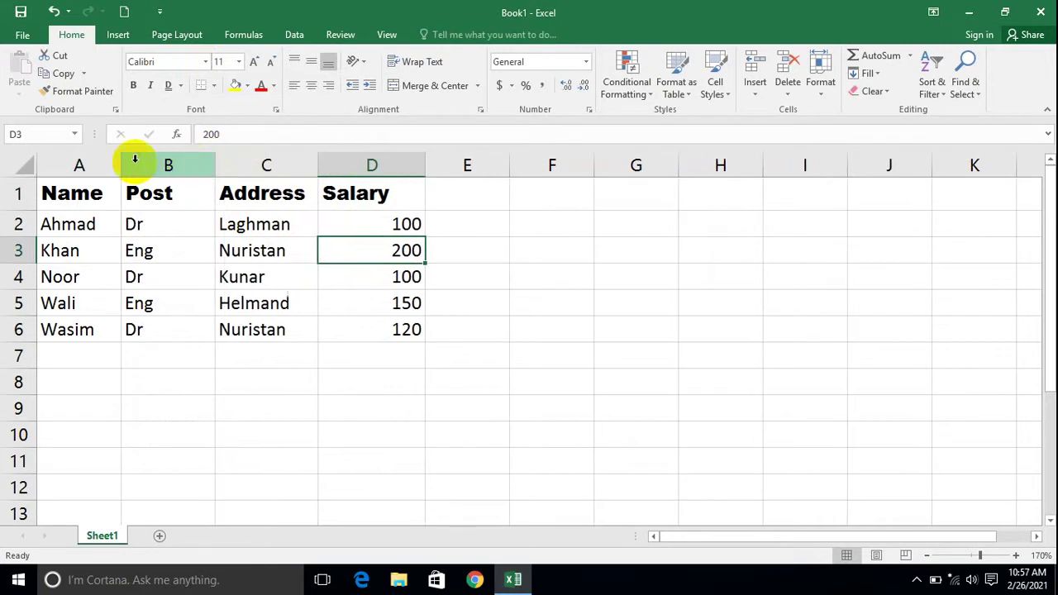
drag(121, 161, 136, 161)
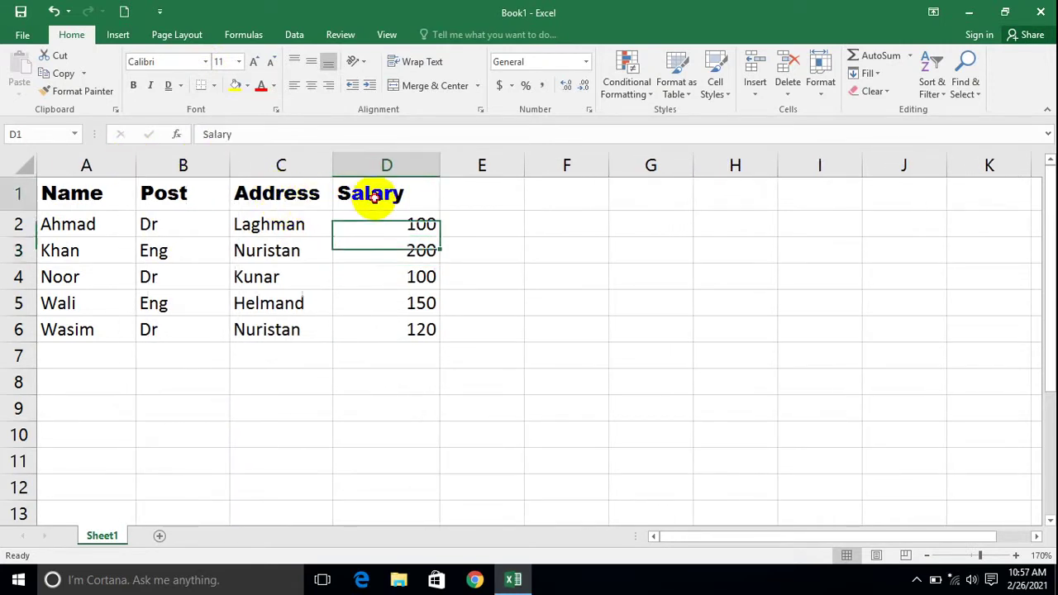
drag(373, 192, 71, 193)
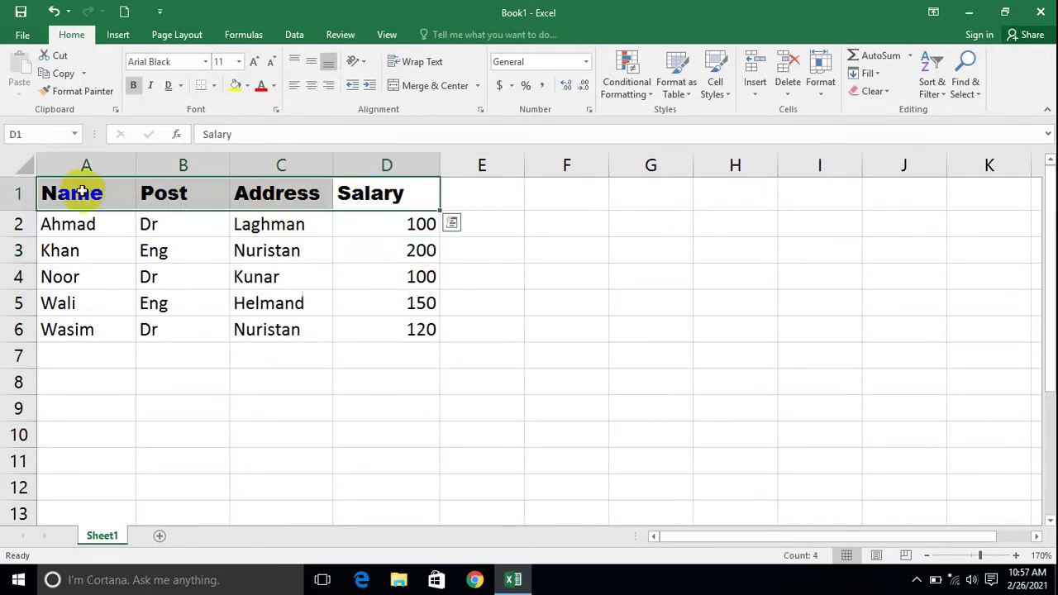
click(238, 61)
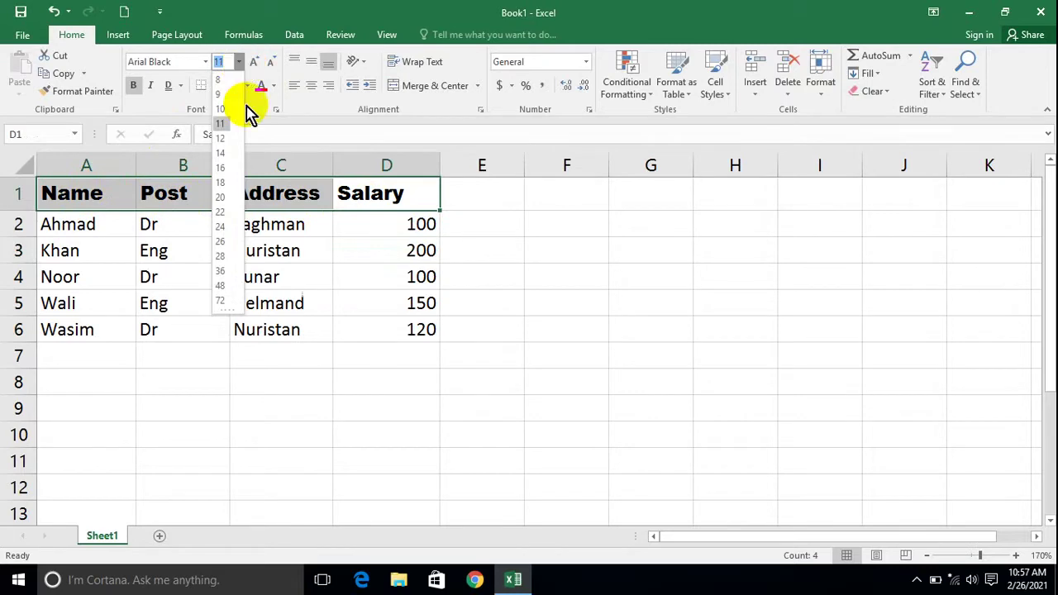
click(222, 196)
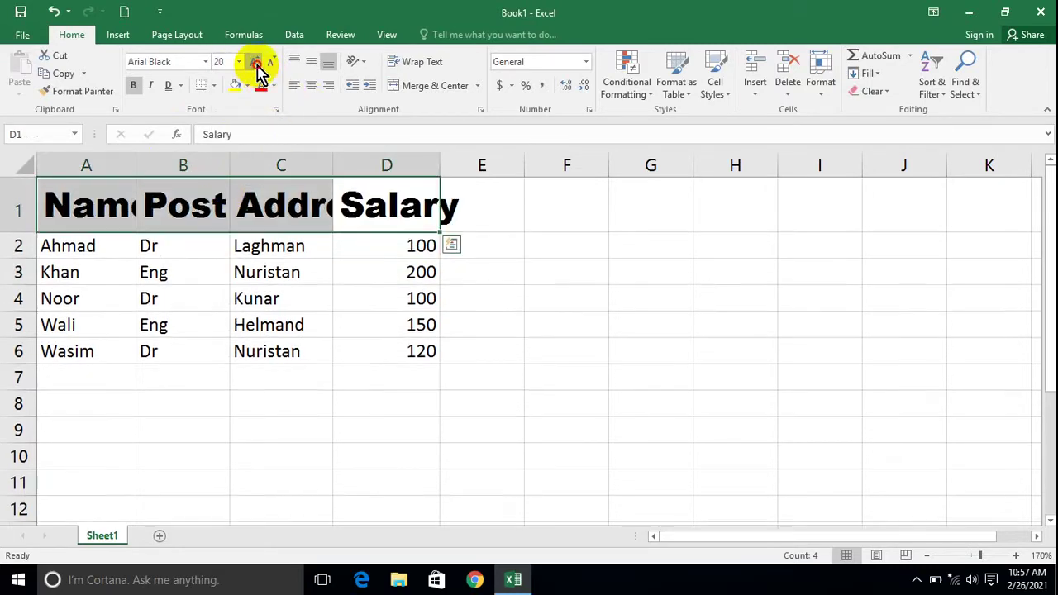
click(256, 65)
click(259, 65)
click(269, 65)
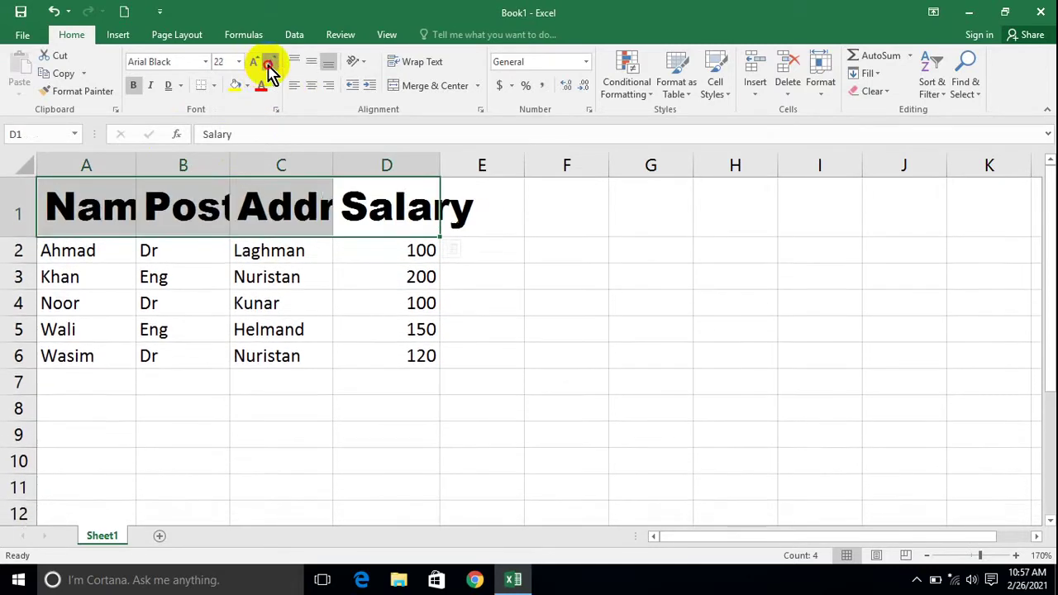
click(269, 64)
click(269, 65)
click(269, 64)
click(270, 65)
click(271, 66)
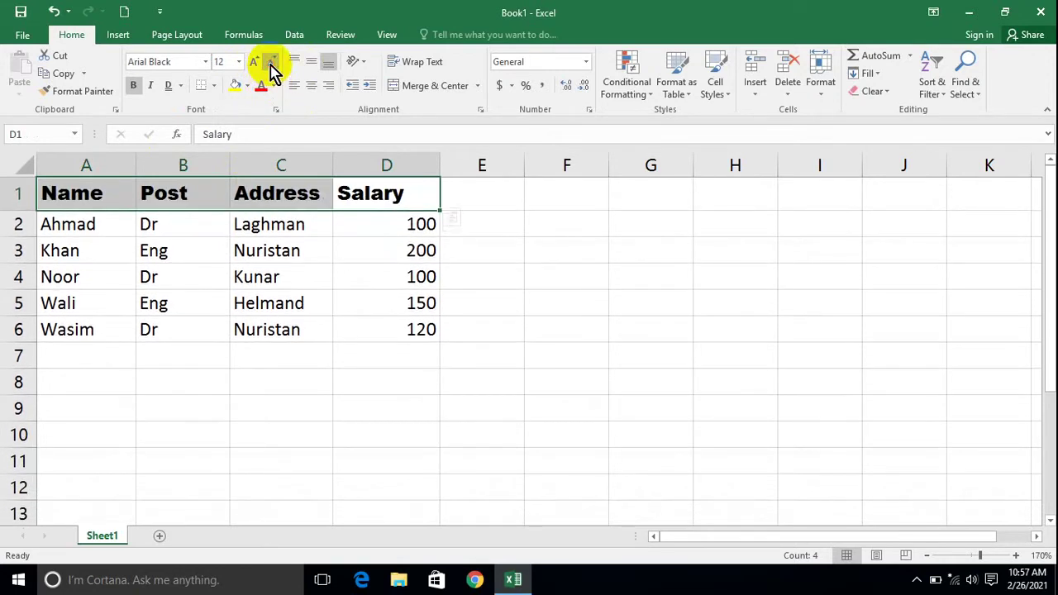
click(271, 66)
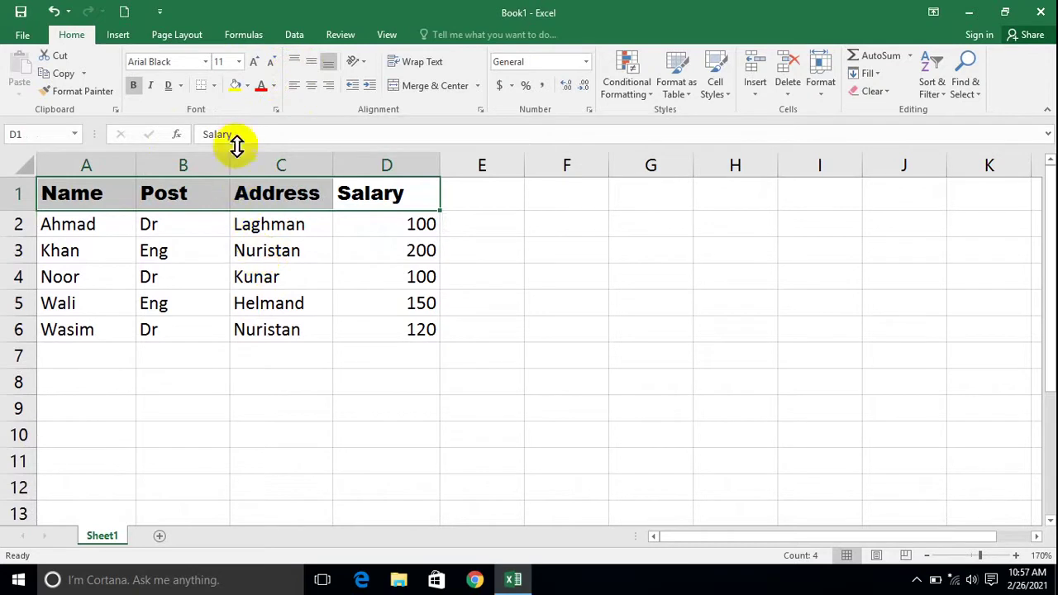
click(216, 88)
click(217, 89)
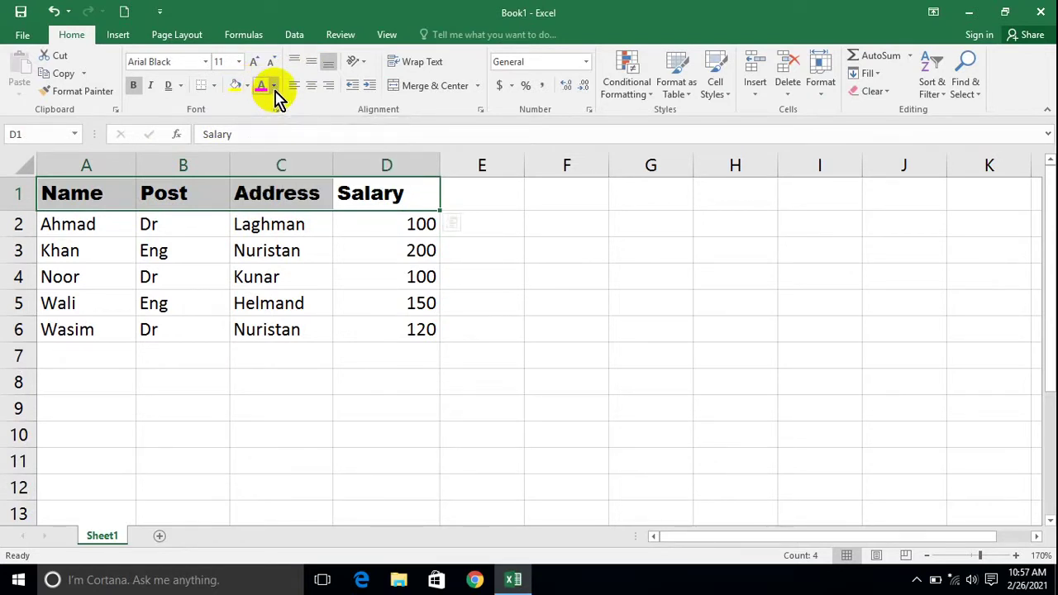
- Colour the header text green, then change it to light blue
click(172, 244)
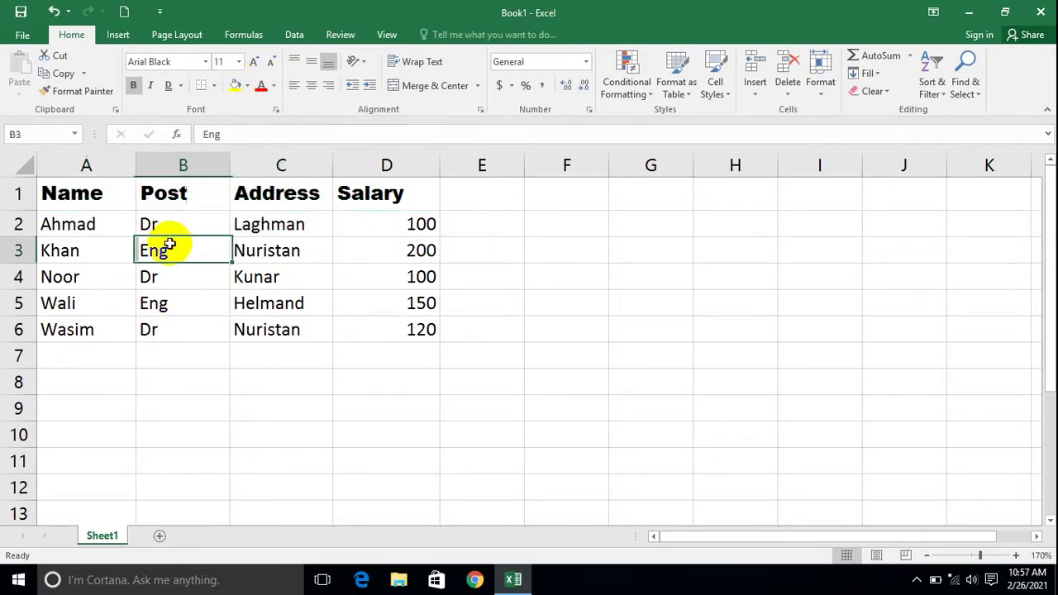
drag(75, 192, 350, 186)
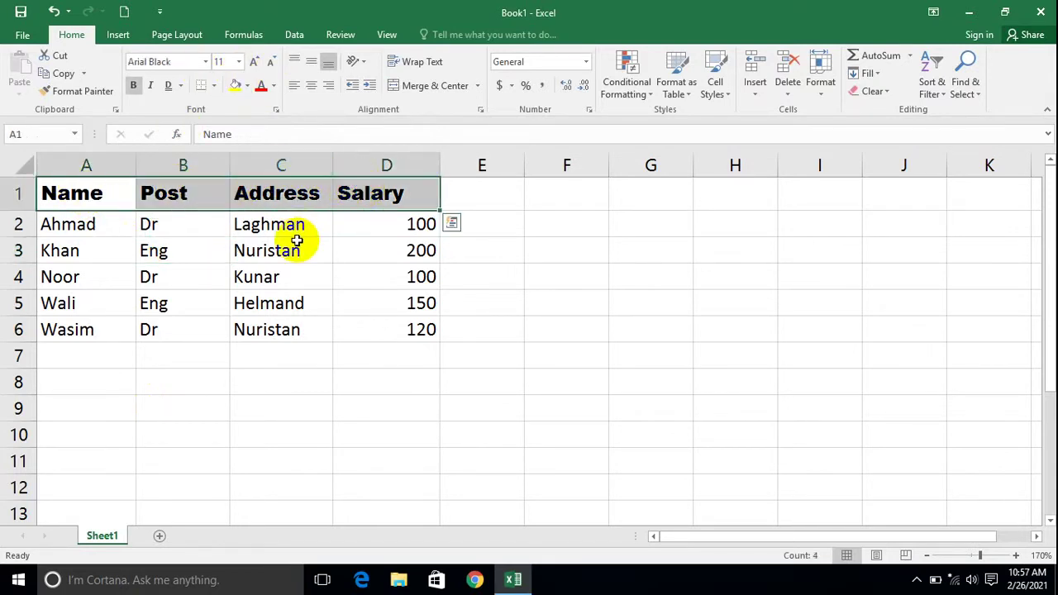
click(273, 87)
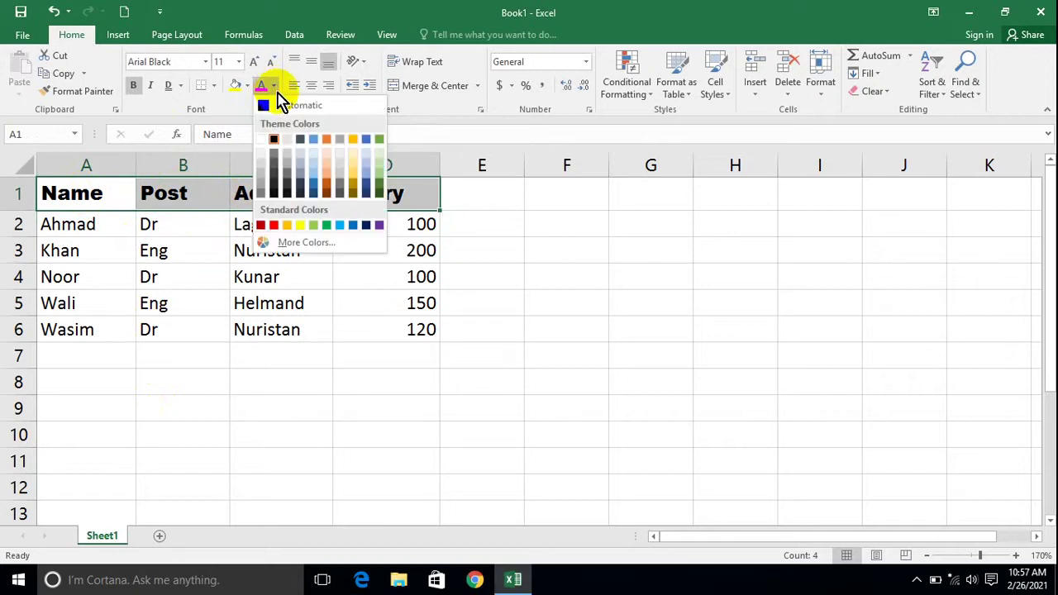
click(325, 224)
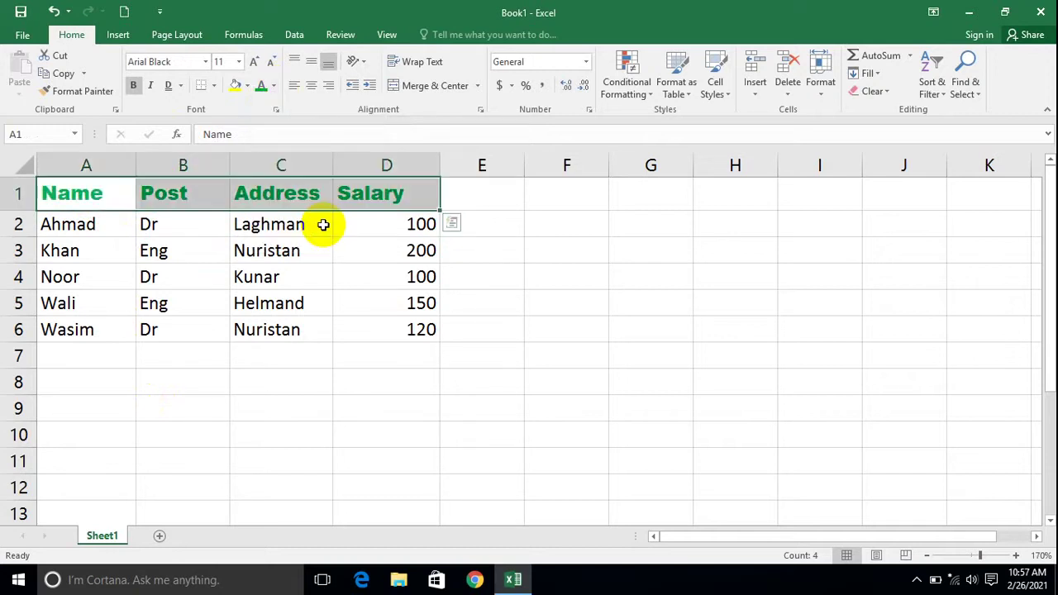
click(253, 235)
drag(123, 191, 372, 179)
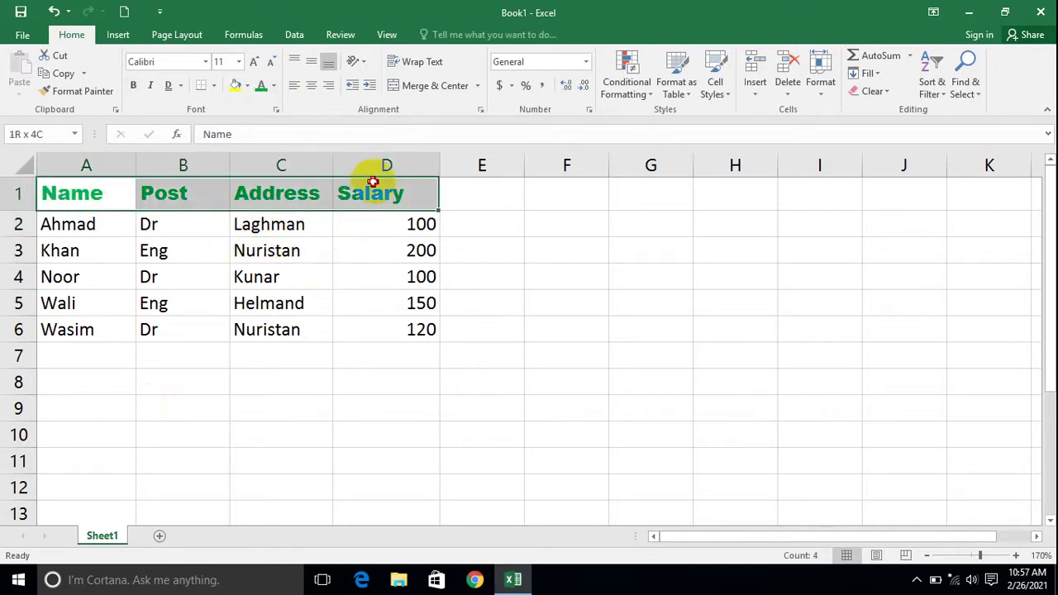
click(273, 86)
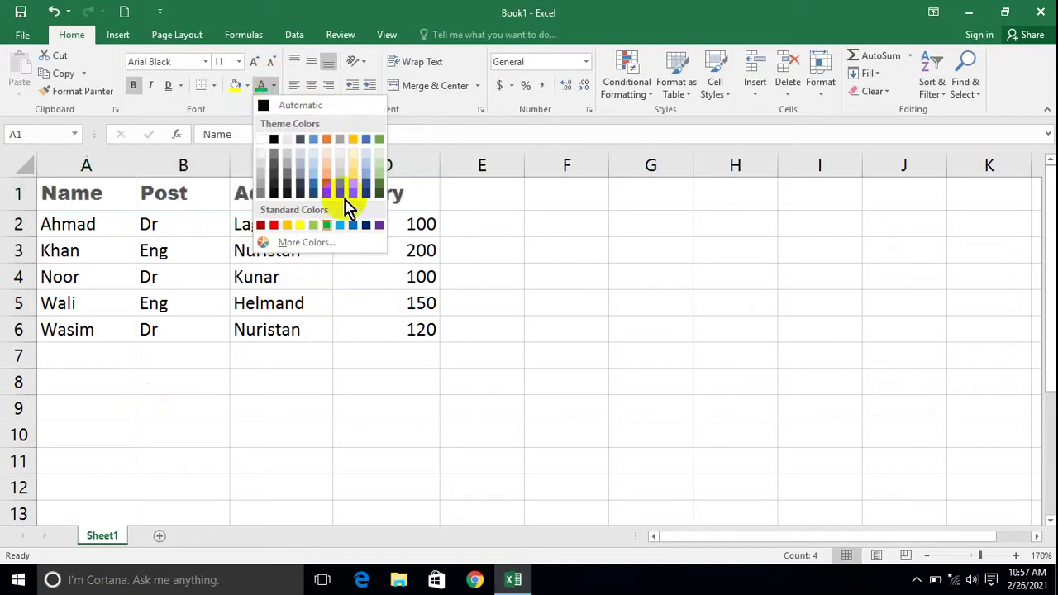
click(328, 226)
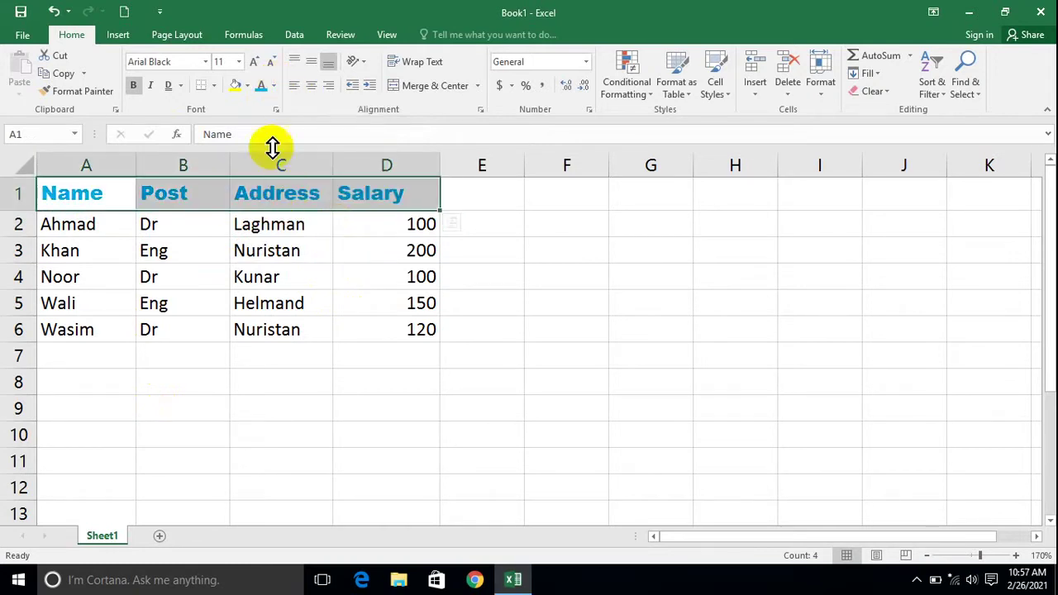
- Give the header row a light gold background fill
click(250, 86)
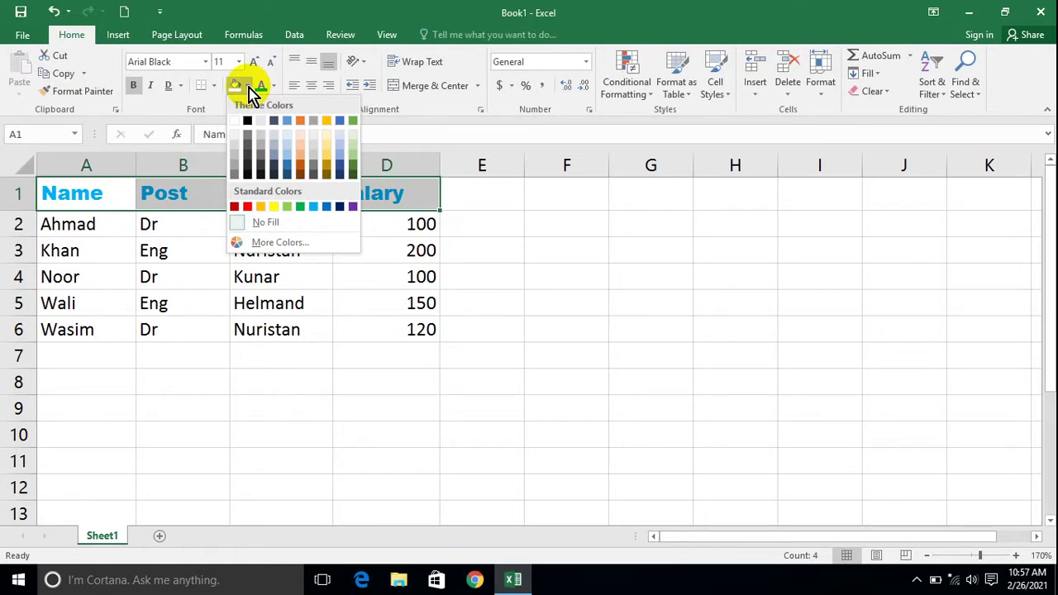
click(328, 136)
click(377, 312)
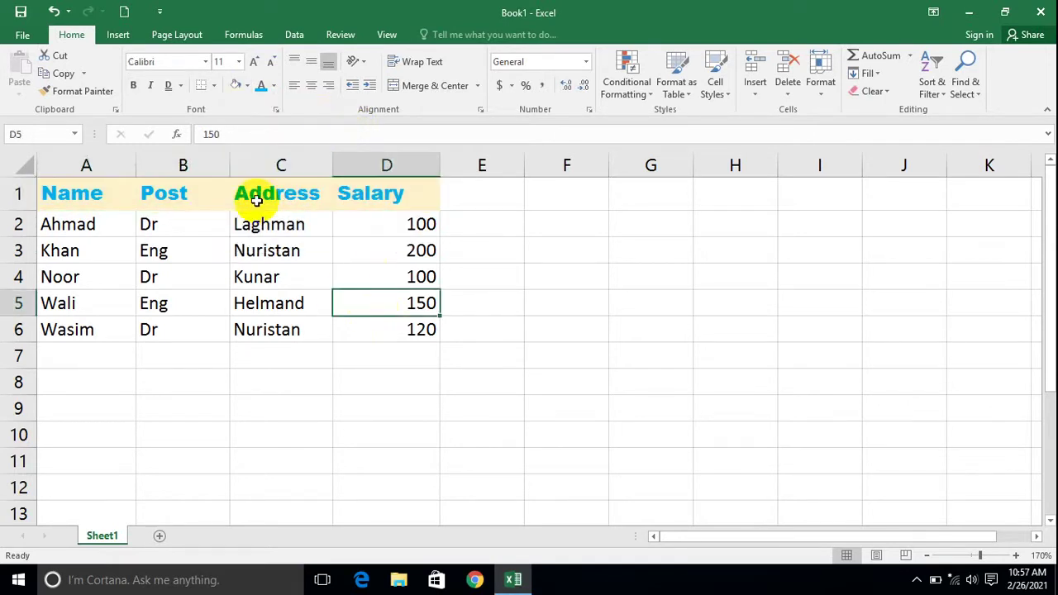
drag(97, 191, 384, 192)
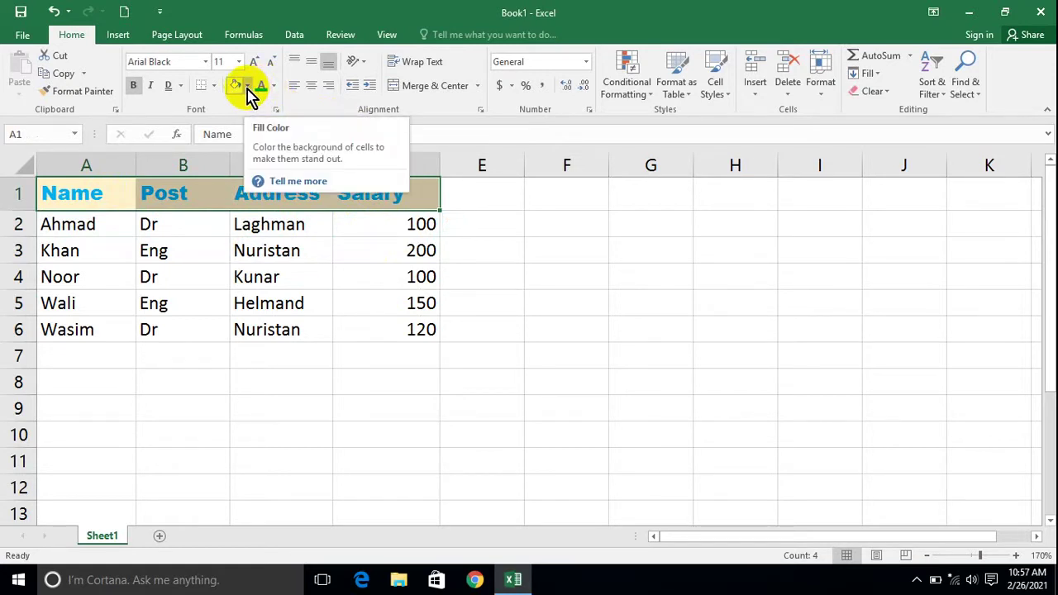
click(273, 86)
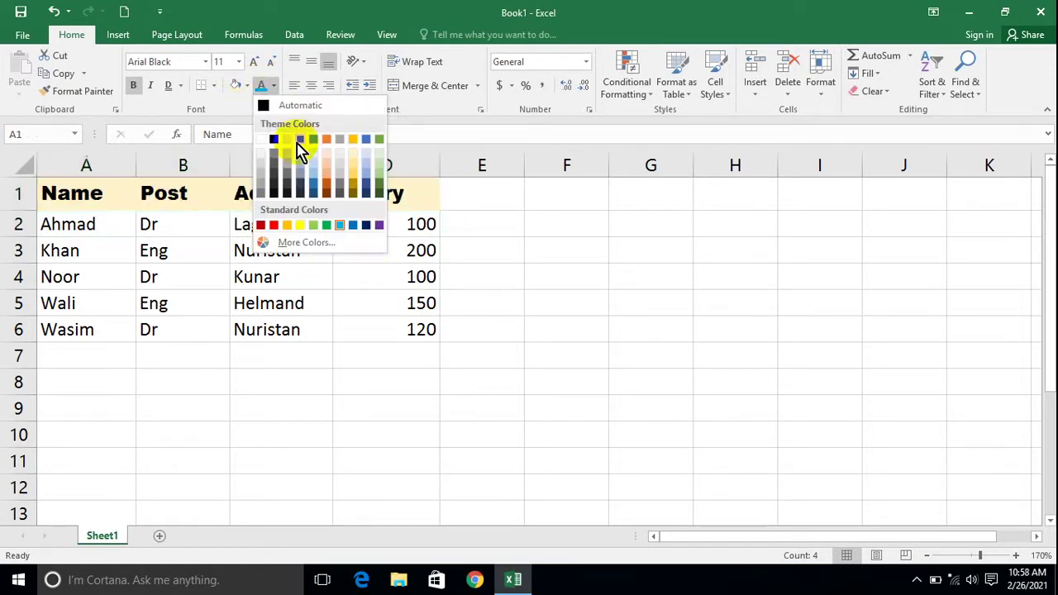
- Set the header text to a custom turquoise, RGB 25, 215, 183
click(314, 241)
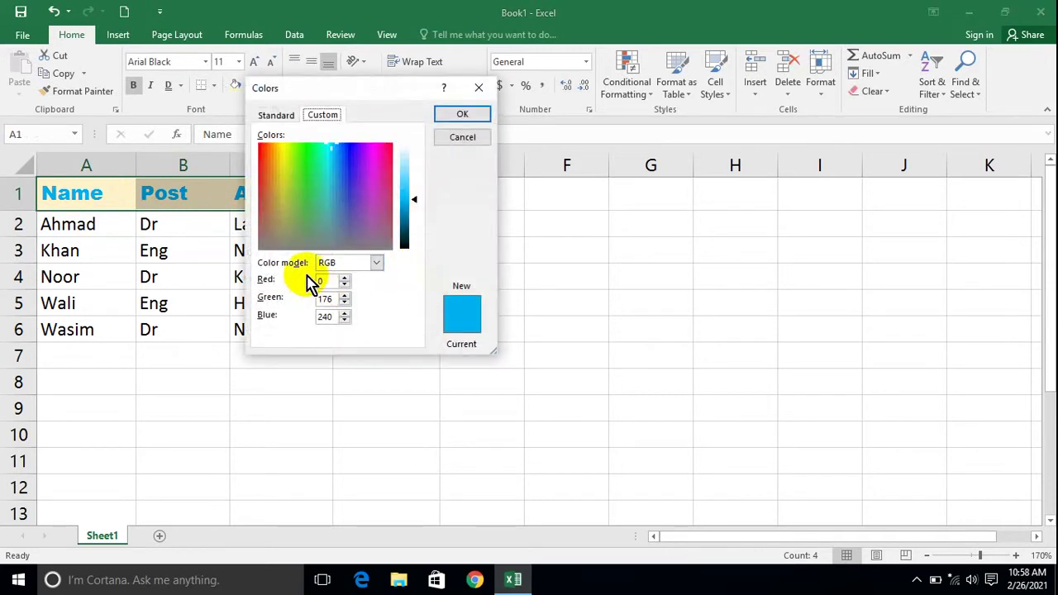
click(351, 264)
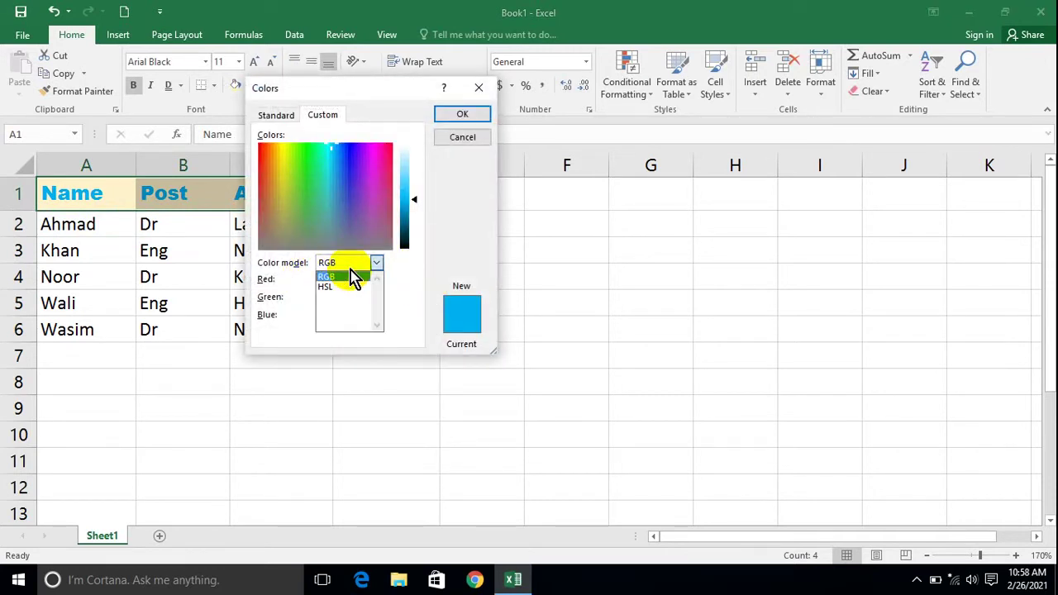
click(351, 276)
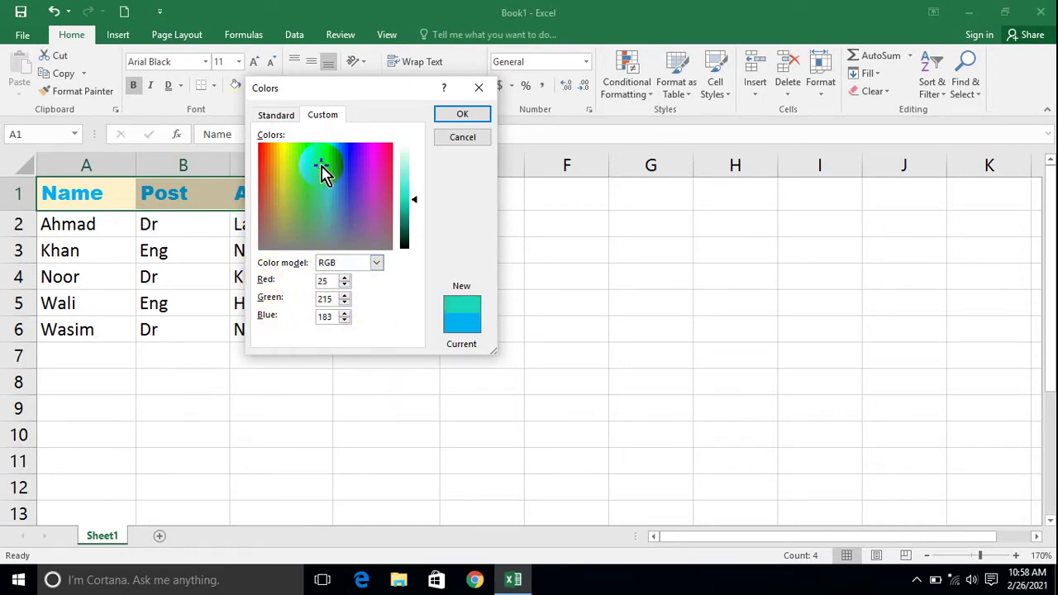
click(462, 116)
click(420, 250)
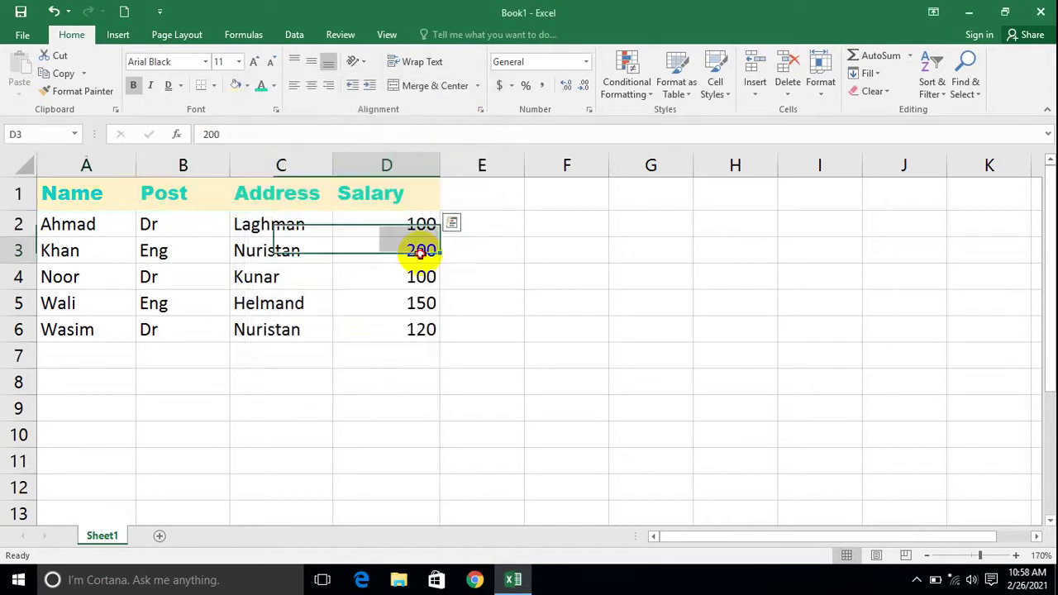
- Fill A1:D1 with cyan from the Standard colours tab
drag(377, 199, 93, 163)
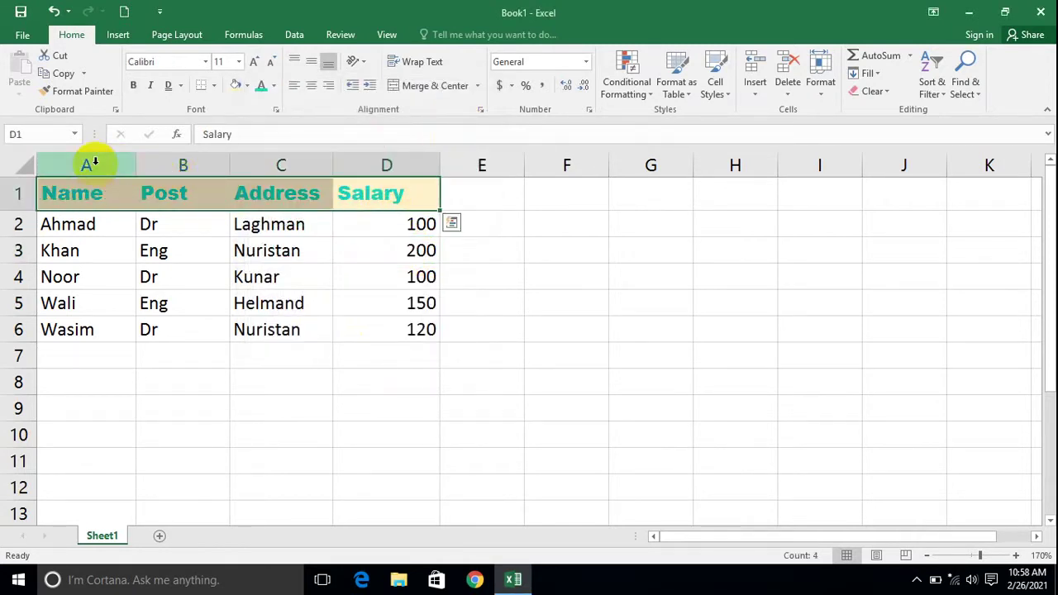
click(247, 86)
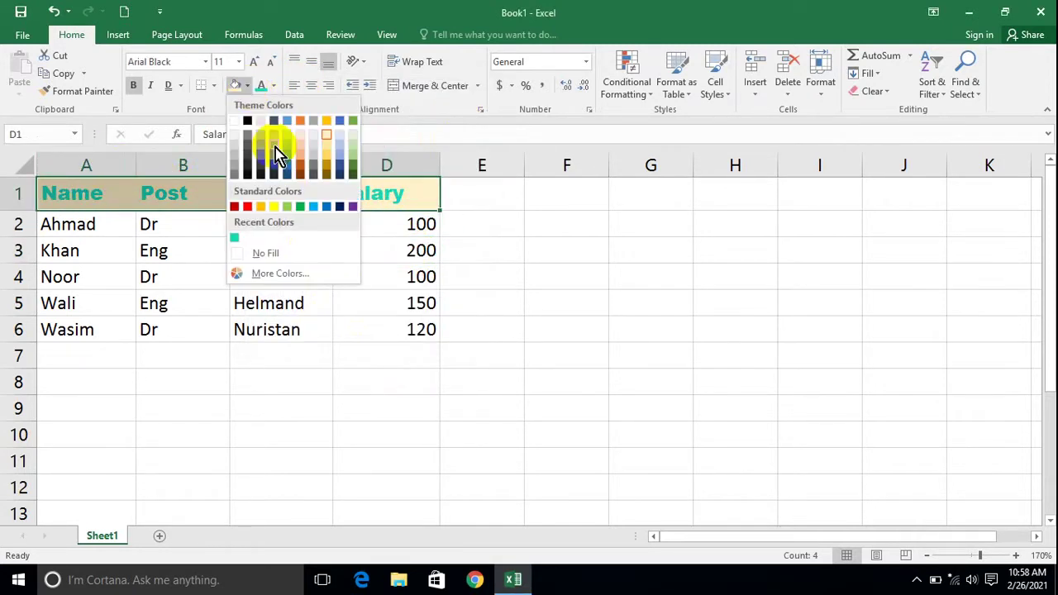
click(302, 276)
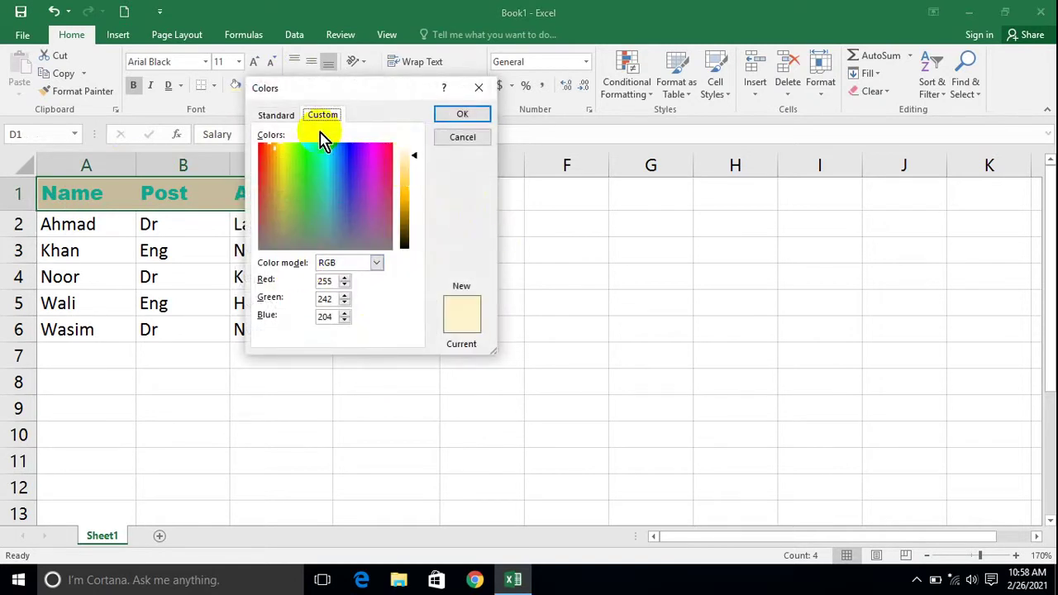
click(281, 117)
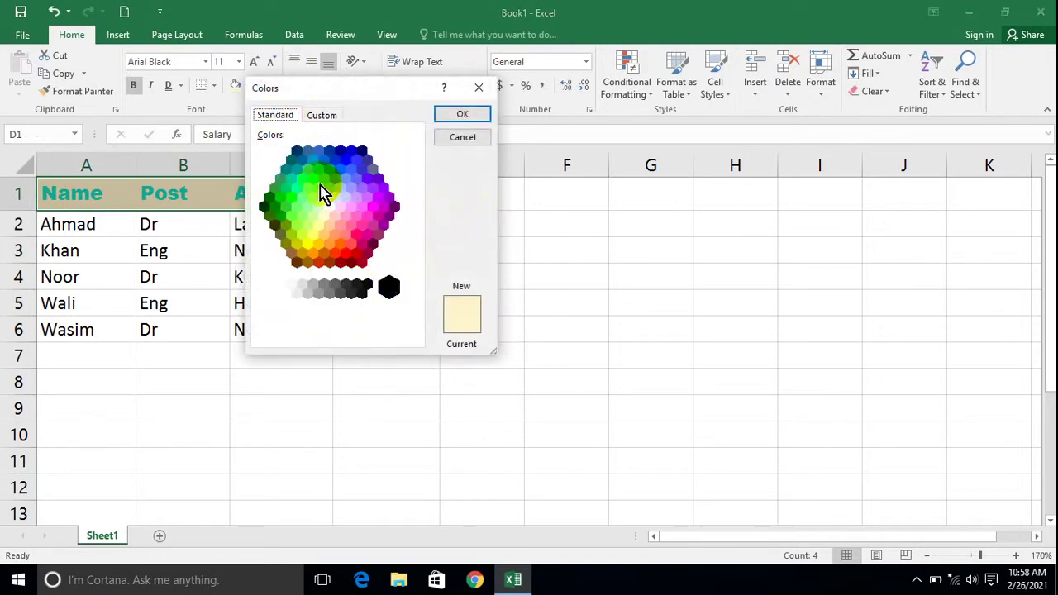
click(463, 115)
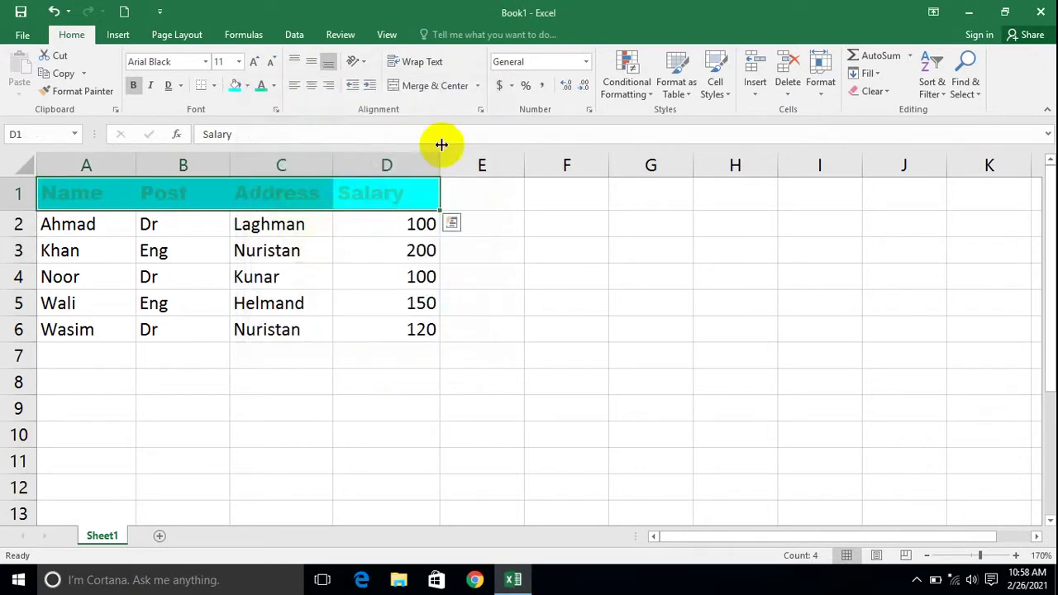
click(389, 254)
drag(385, 198, 78, 189)
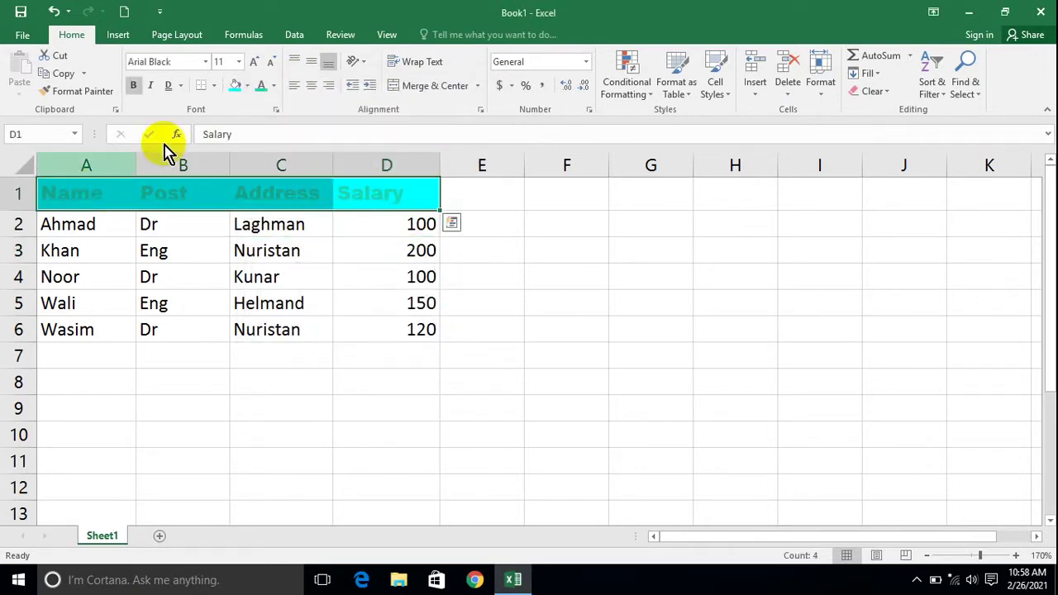
- Change the header text colour to black
click(273, 86)
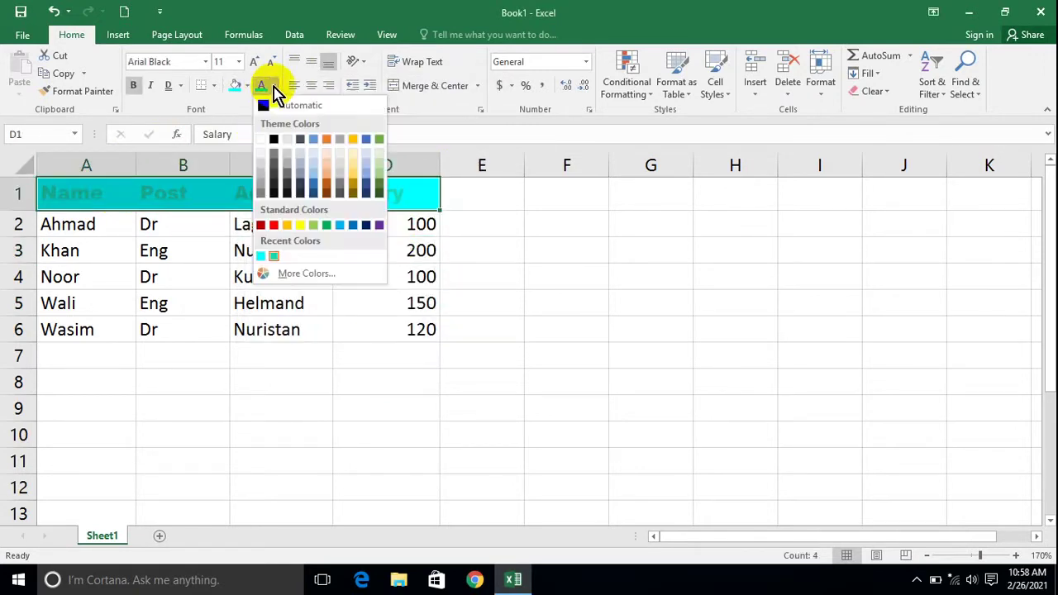
click(273, 141)
click(329, 278)
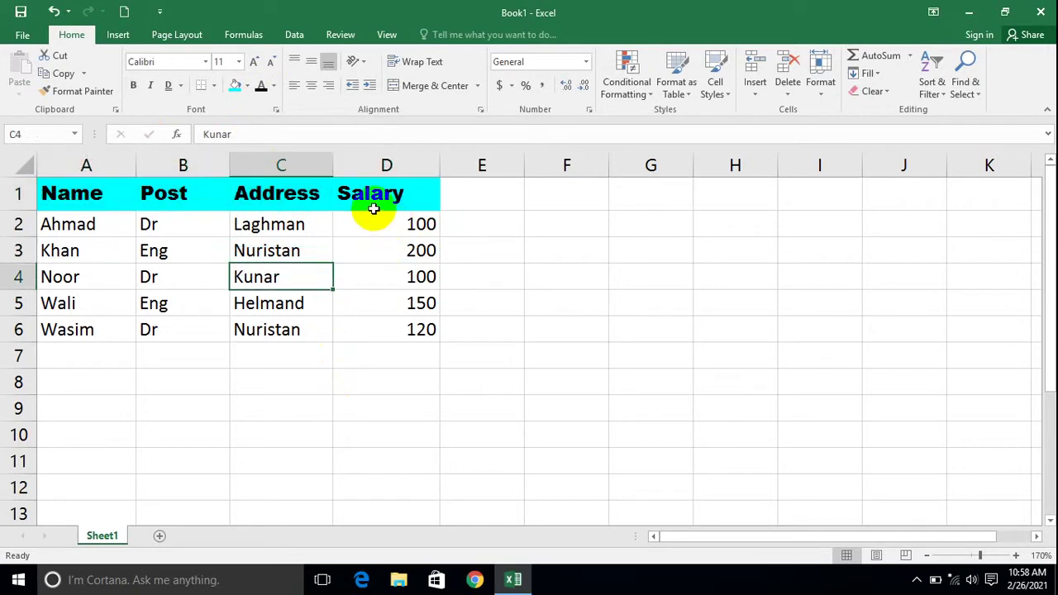
drag(374, 209, 64, 195)
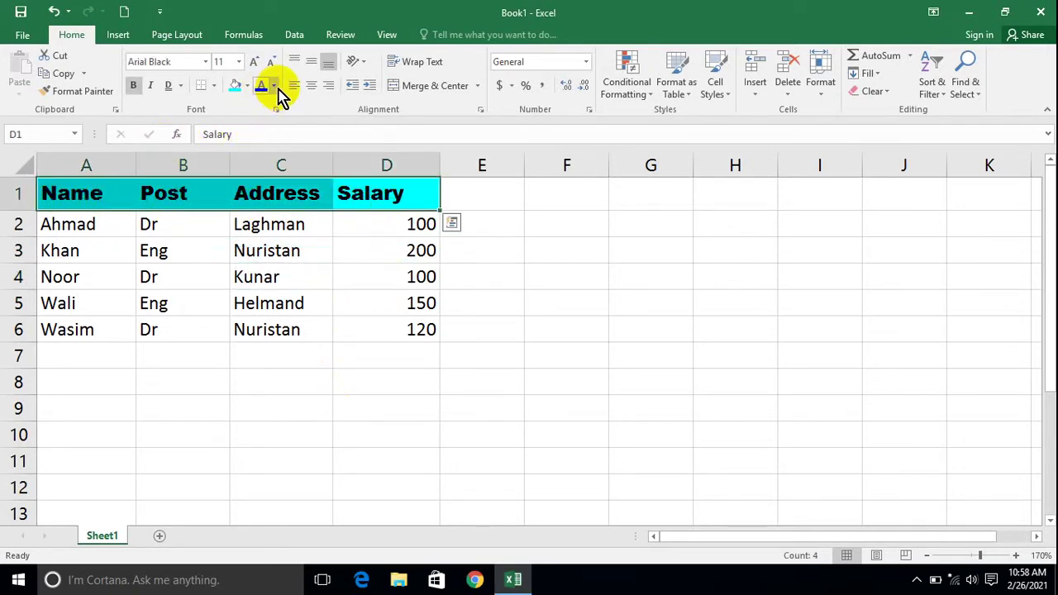
click(243, 194)
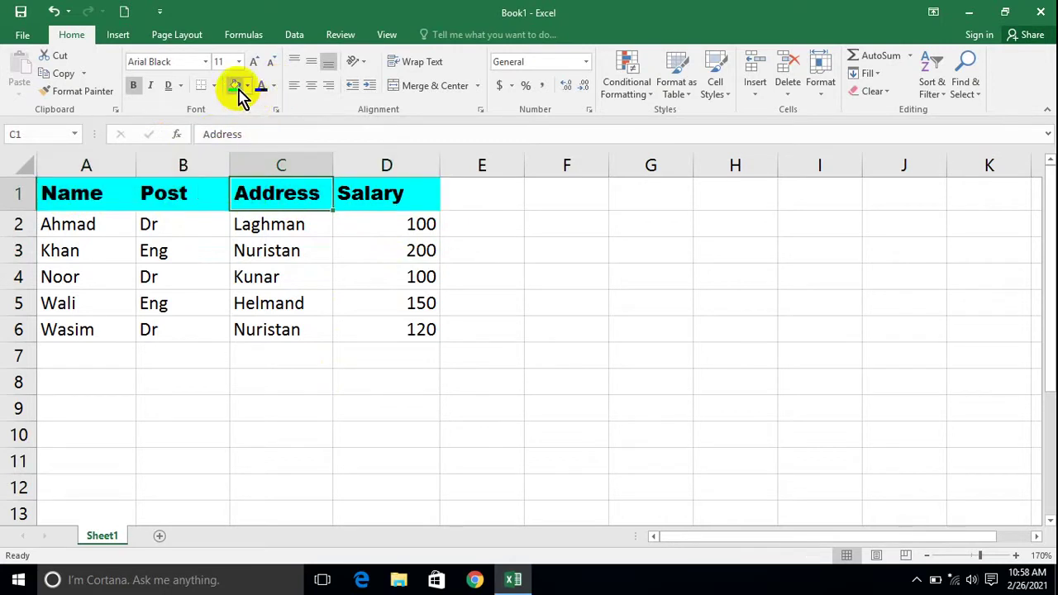
- Set the A1:D1 background to No Fill
click(236, 88)
drag(364, 198, 81, 189)
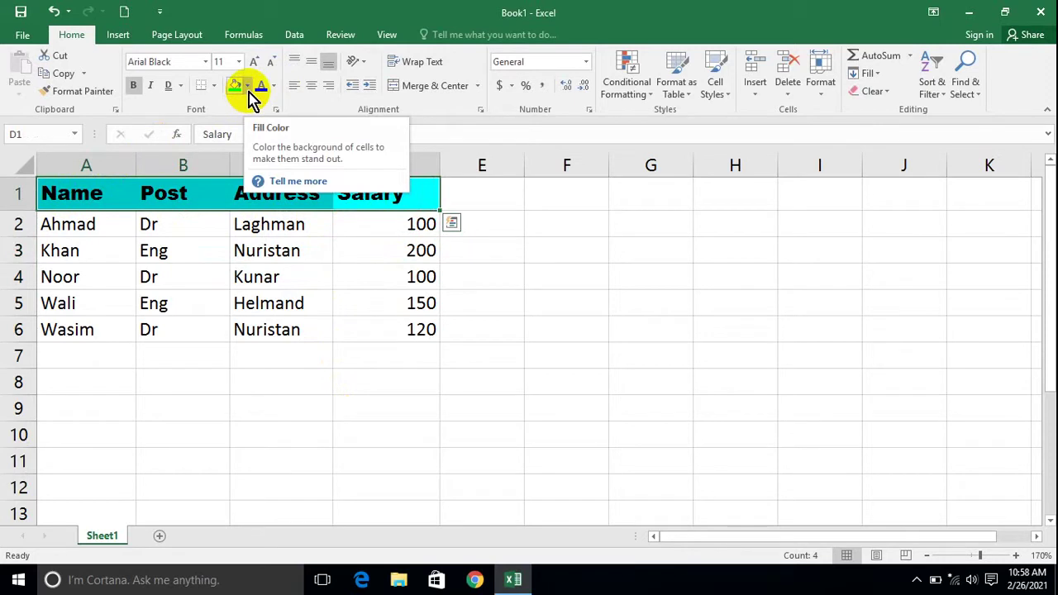
click(285, 250)
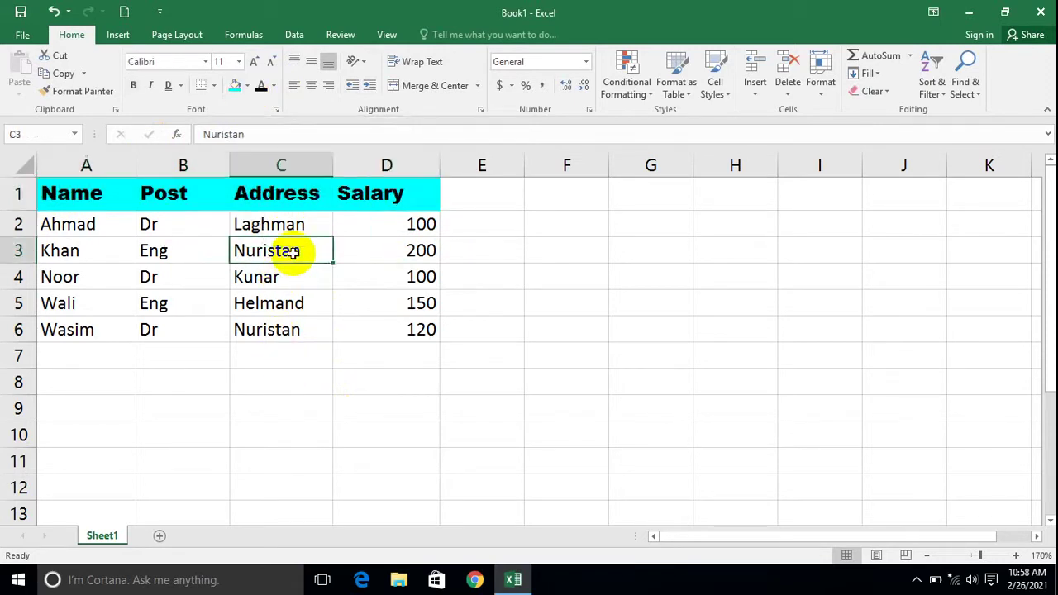
drag(361, 198, 39, 200)
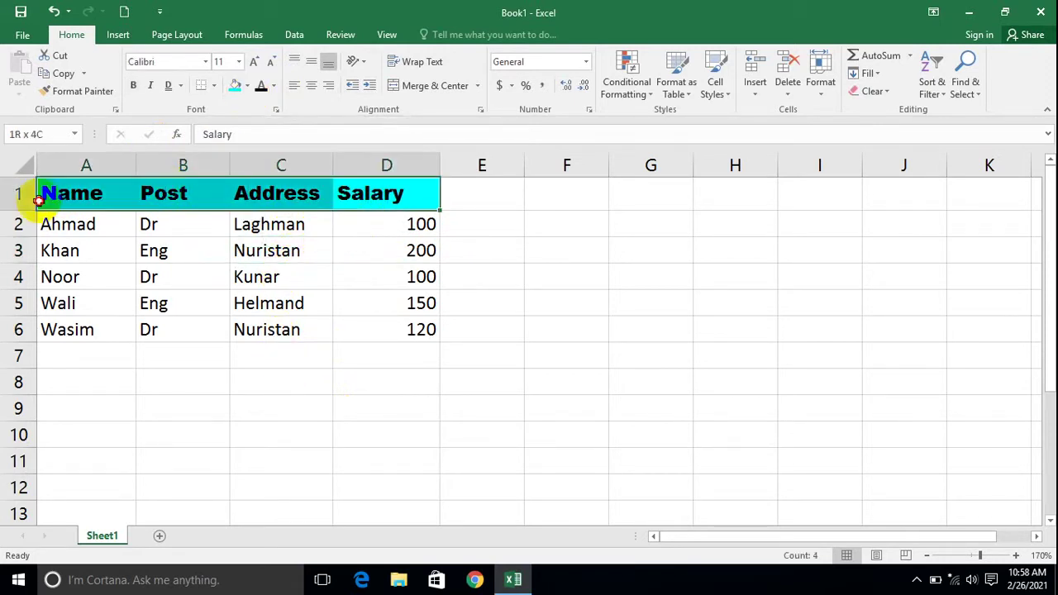
click(247, 85)
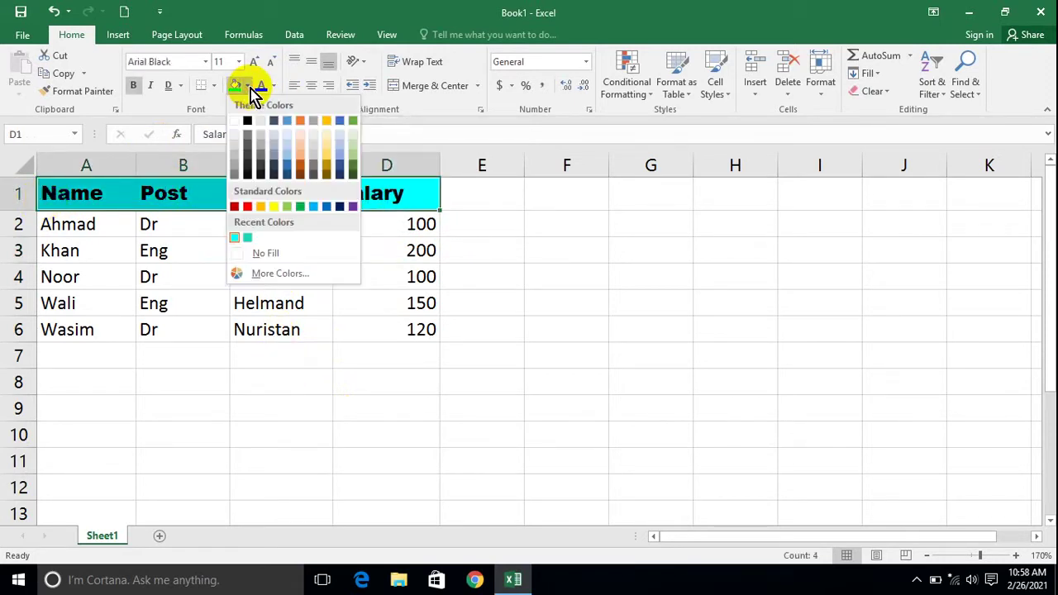
click(266, 254)
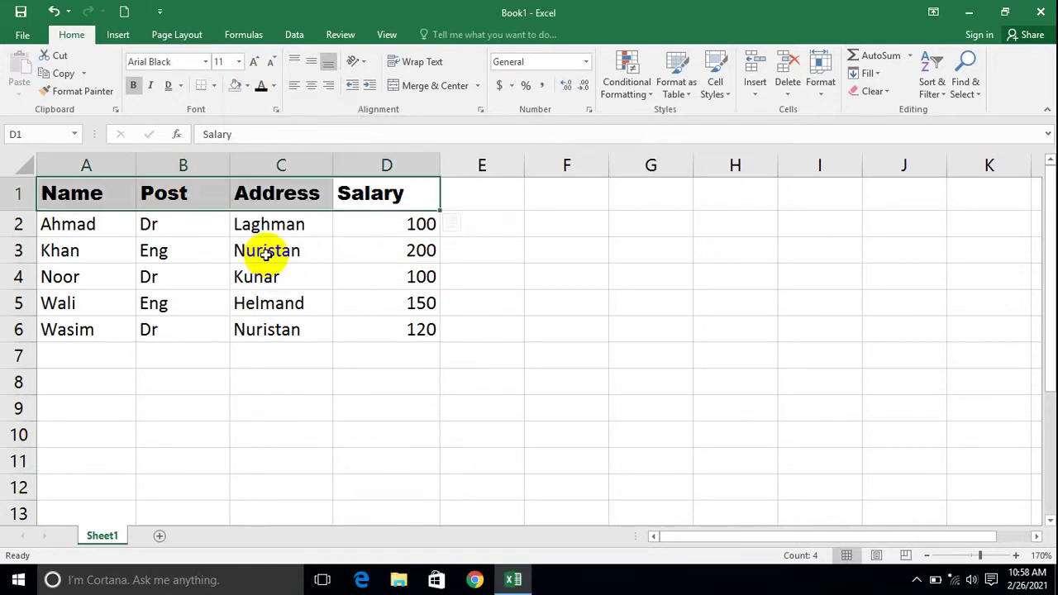
- Add a bottom border under the header row A1:D1
click(504, 292)
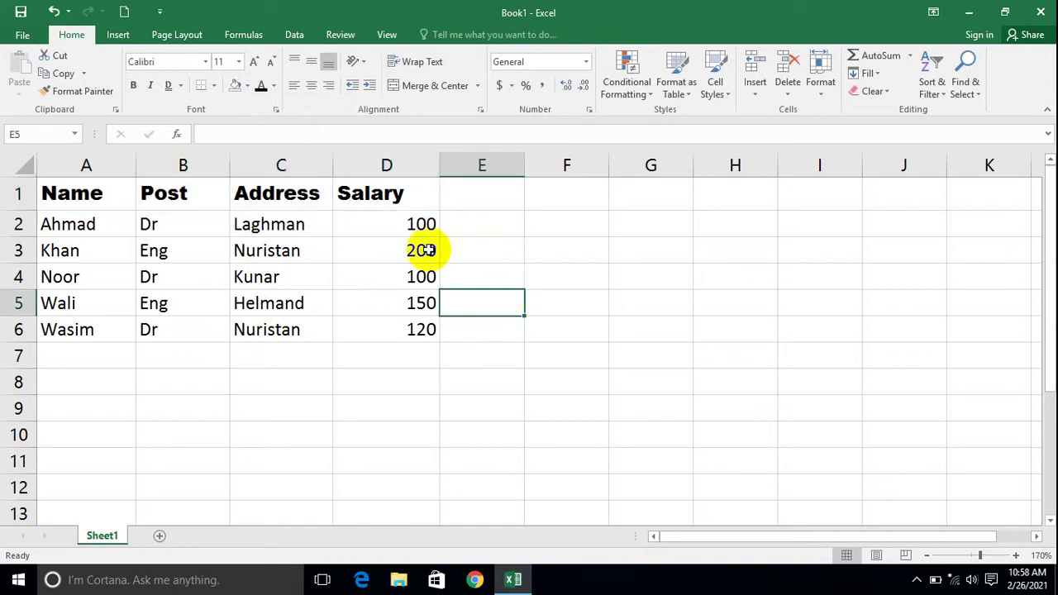
click(215, 87)
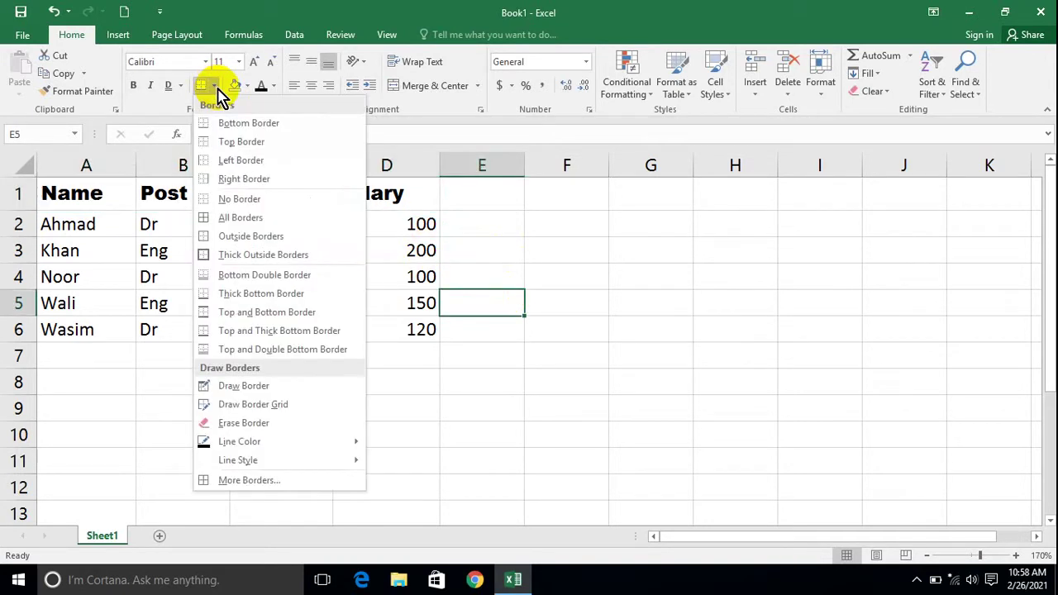
click(324, 128)
drag(349, 194, 78, 190)
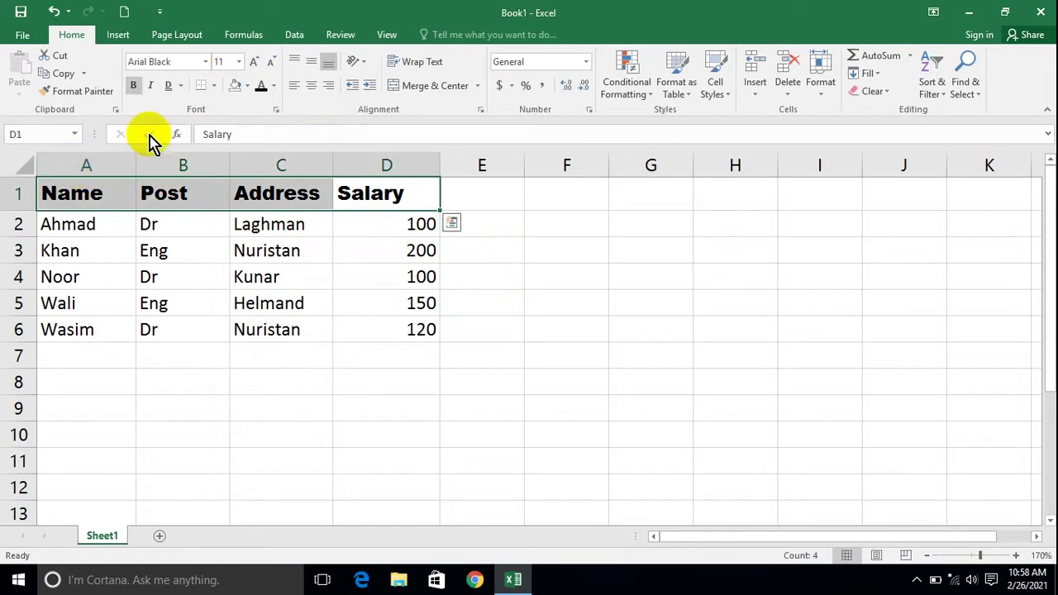
click(216, 86)
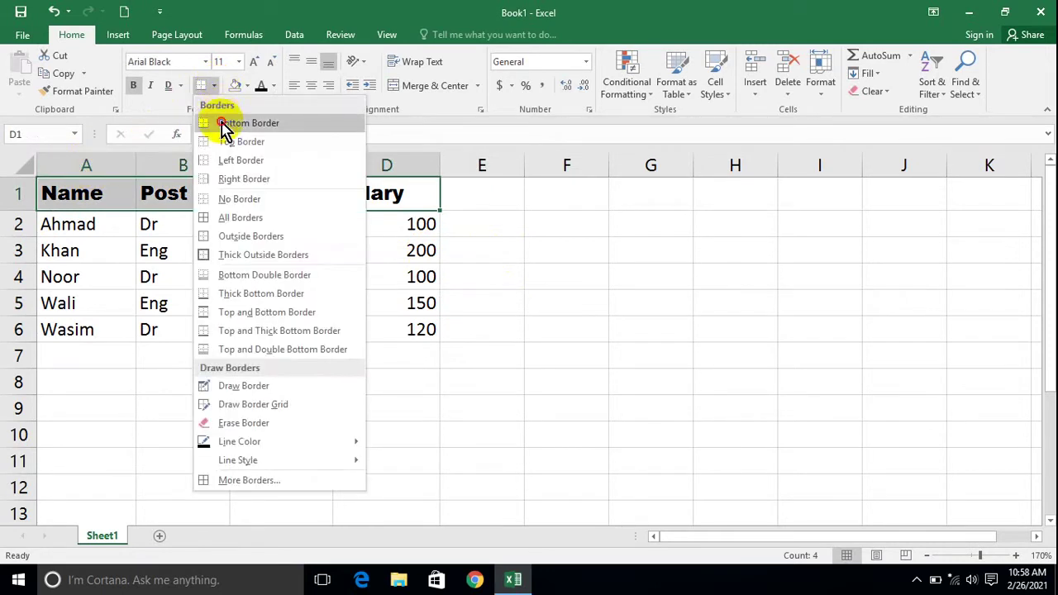
click(225, 122)
click(273, 243)
drag(83, 194, 339, 195)
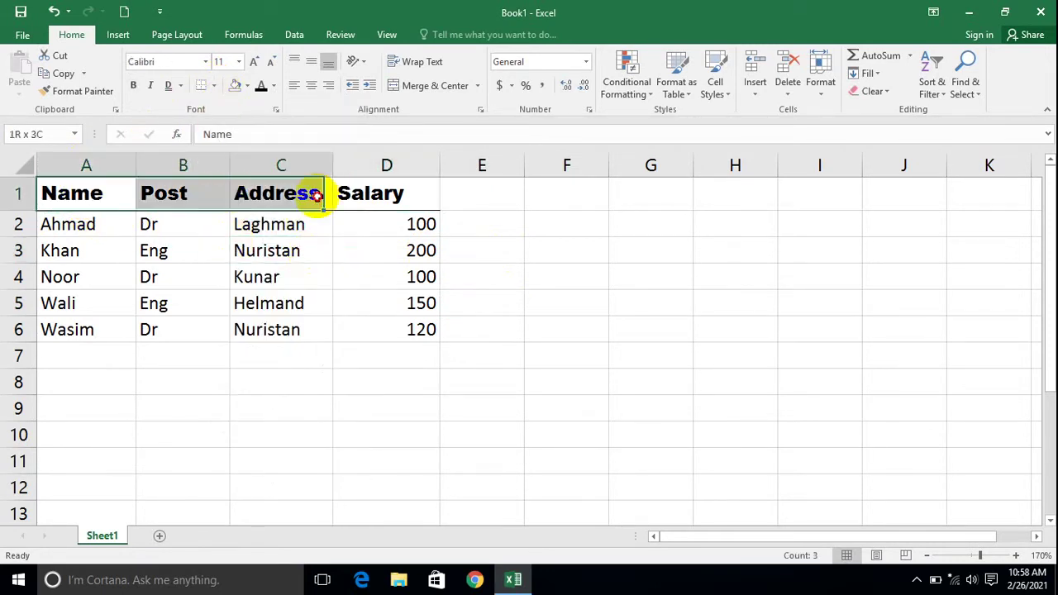
click(214, 86)
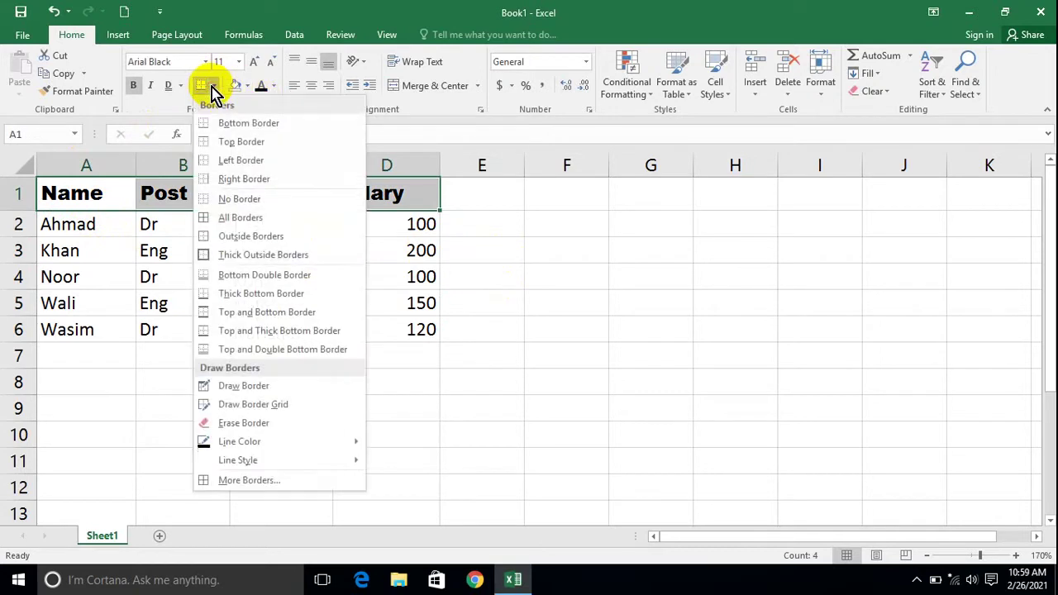
click(235, 123)
click(248, 250)
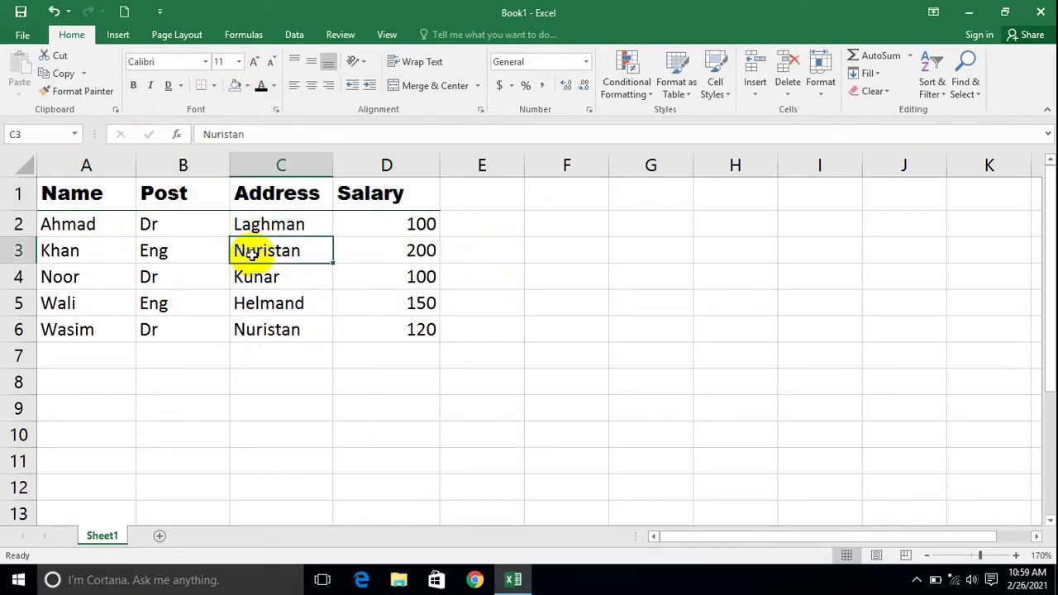
- Remove all borders from the header row A1:D1 again
mouse_move(117, 197)
mouse_down()
mouse_move(307, 175)
mouse_move(342, 182)
mouse_up()
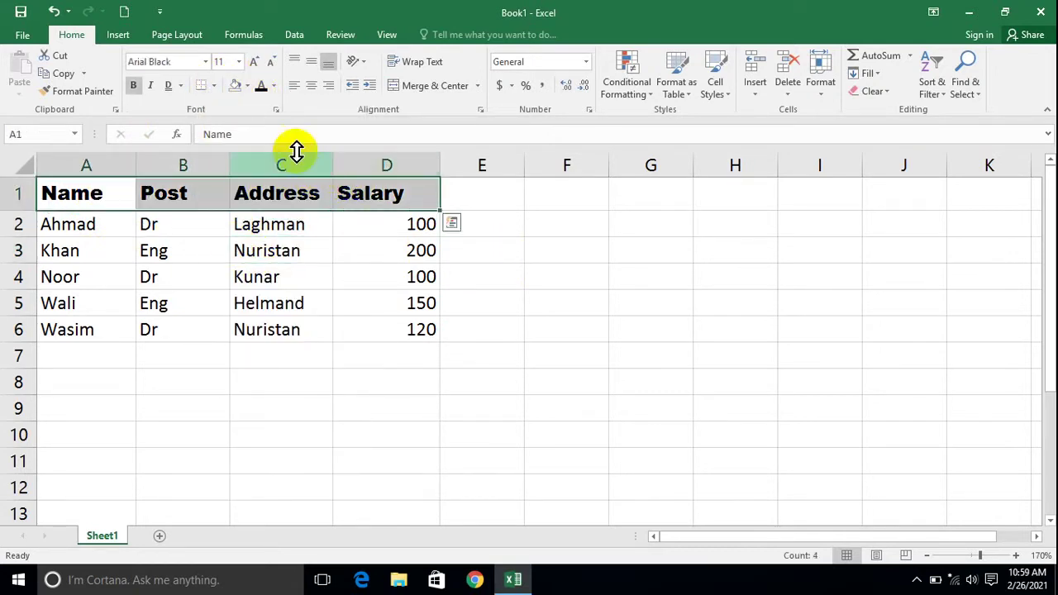
click(214, 86)
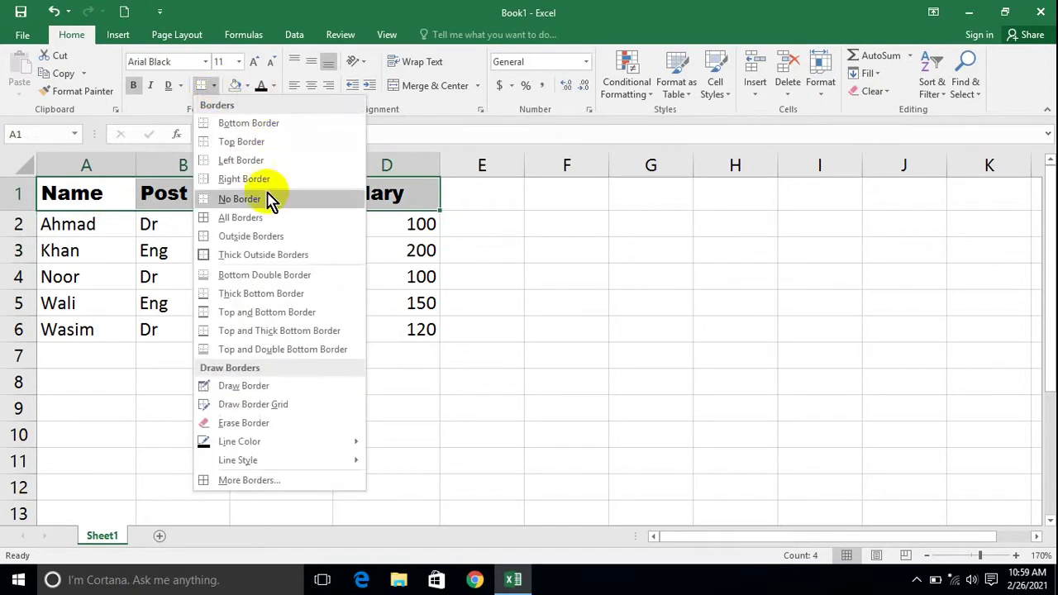
click(237, 200)
click(255, 276)
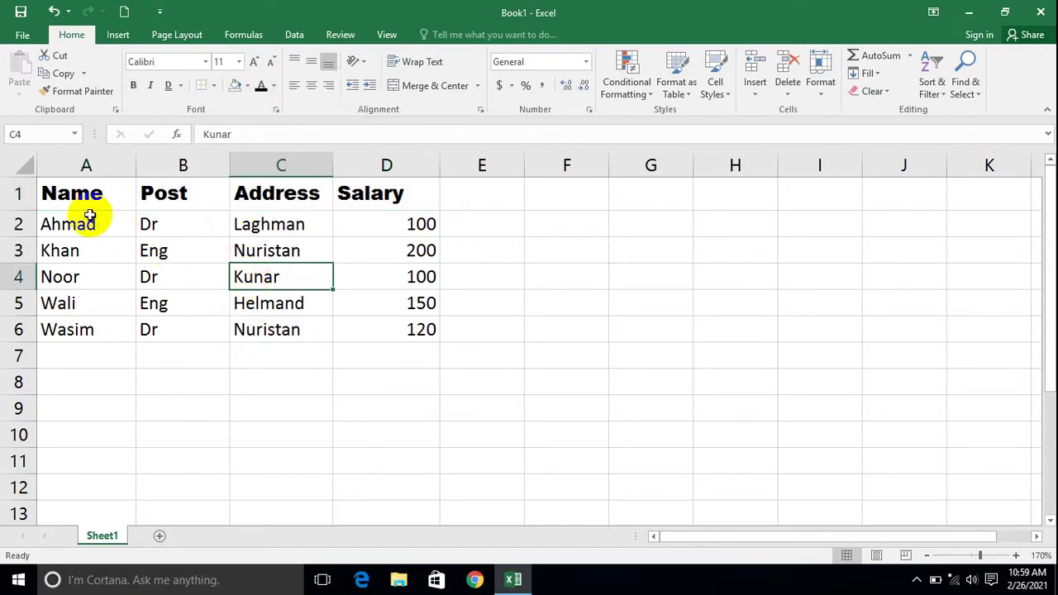
- Select the data rows A2:D6 and browse the border styles without applying one
drag(89, 197, 380, 327)
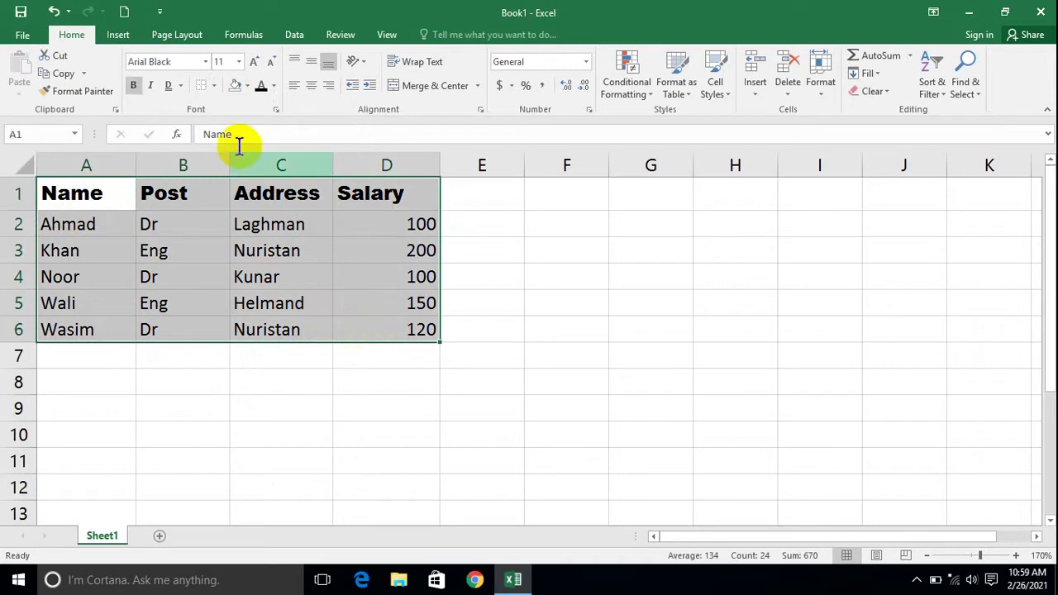
click(217, 88)
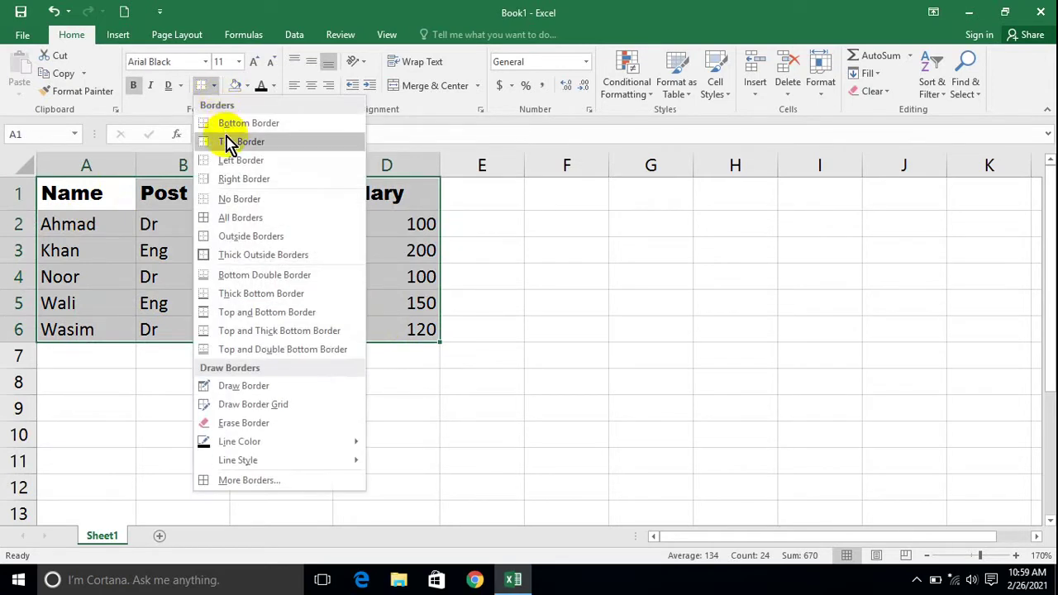
click(472, 240)
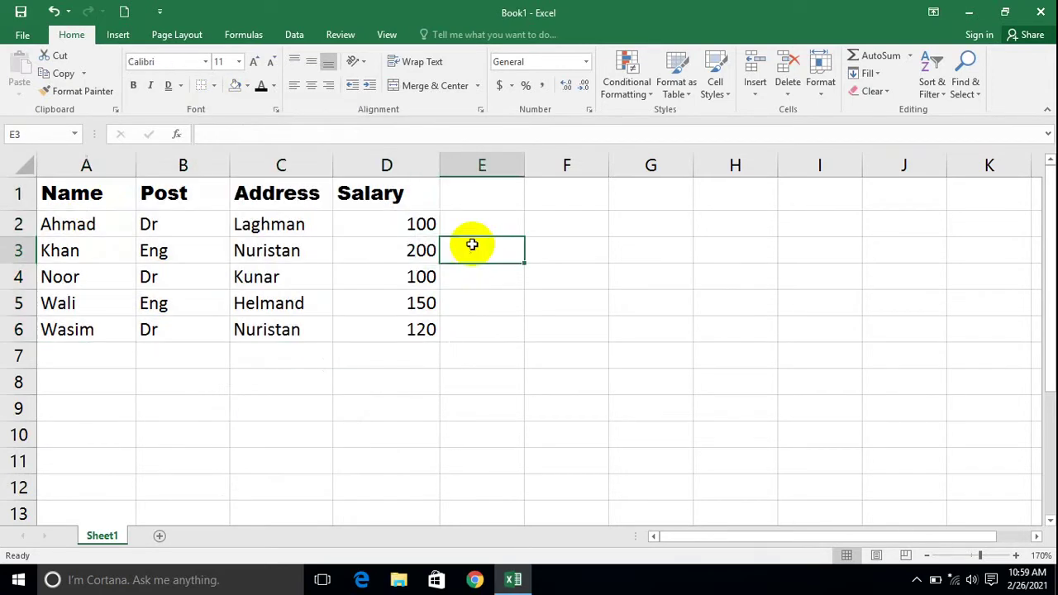
click(71, 223)
drag(71, 224, 431, 324)
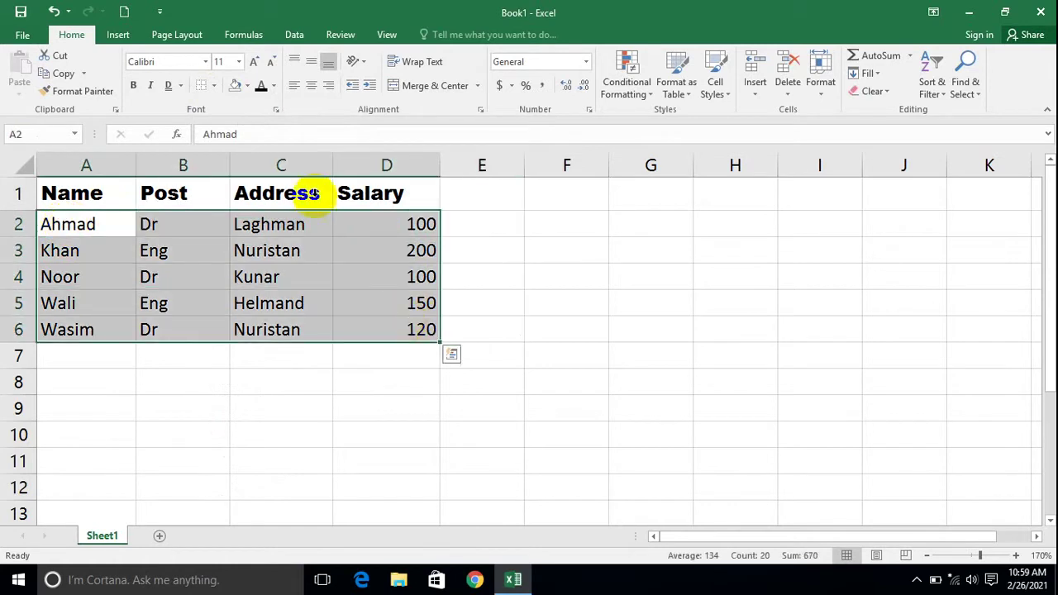
click(217, 87)
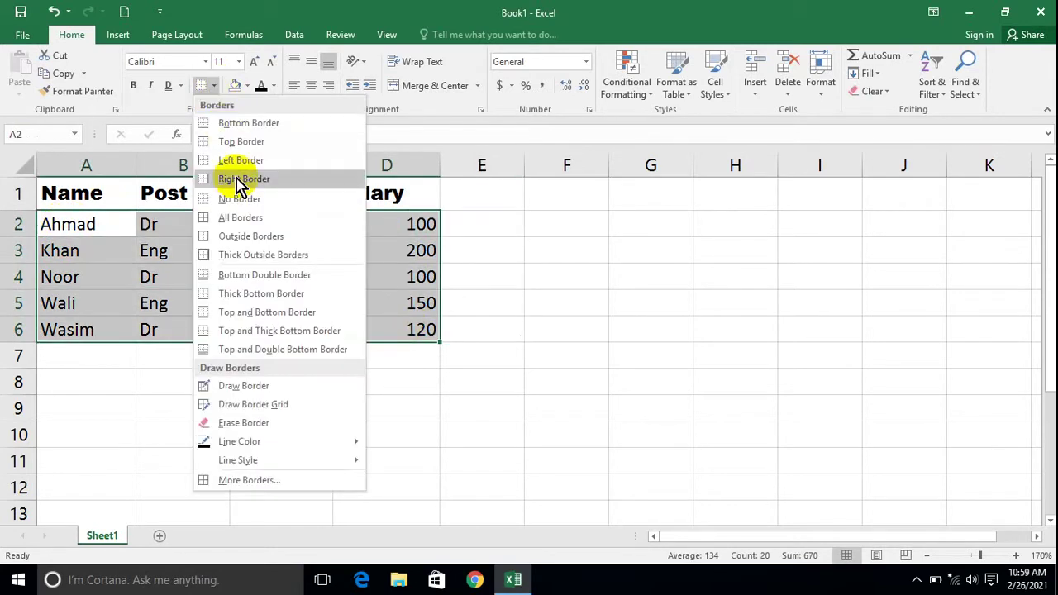
click(236, 139)
click(259, 302)
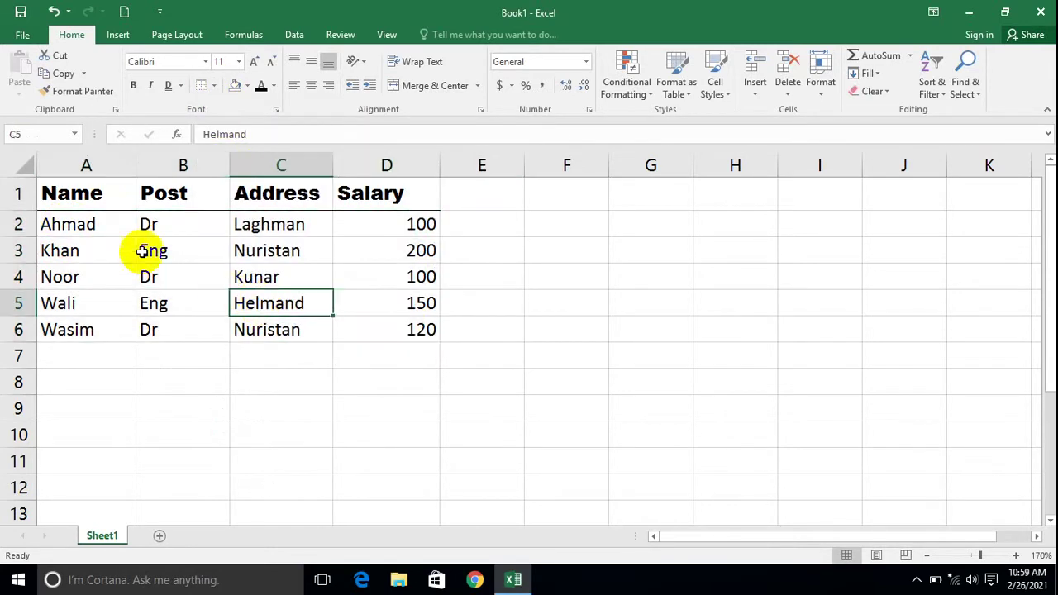
key(ctrl+z)
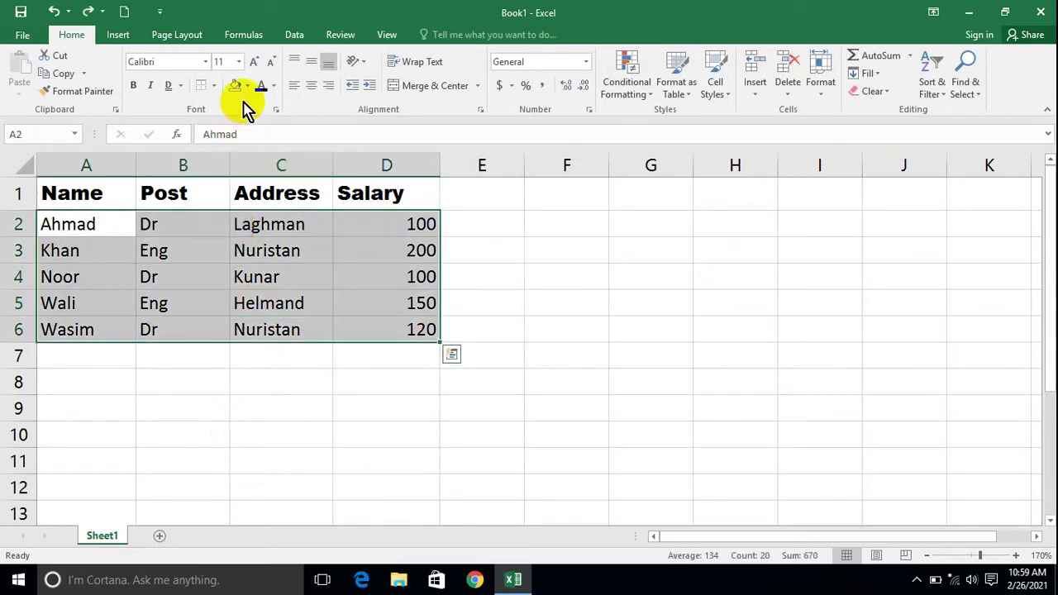
- Apply a Top Border to the data rows A2:D6
click(213, 85)
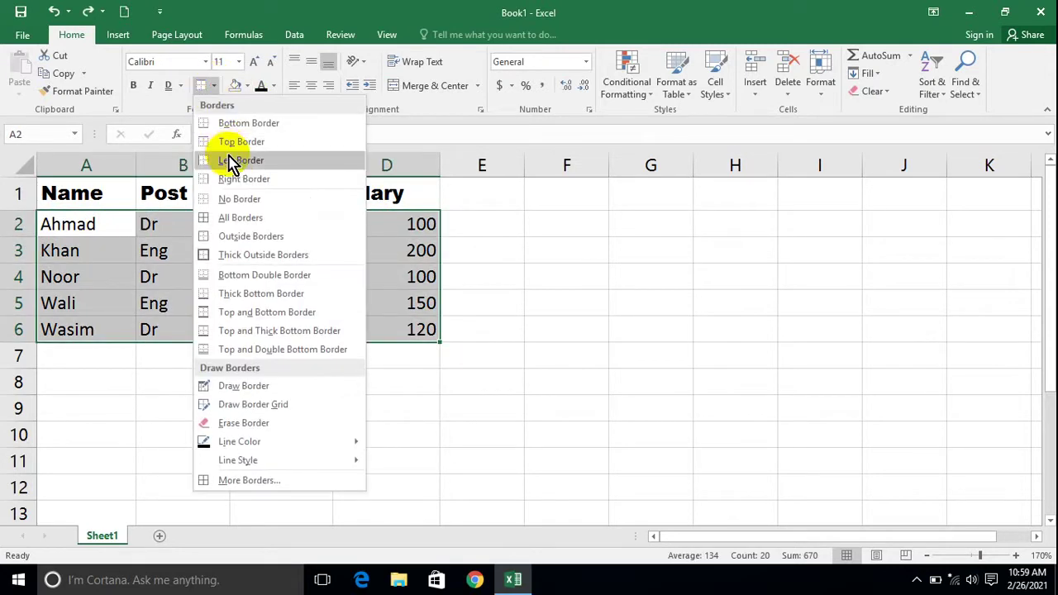
click(213, 86)
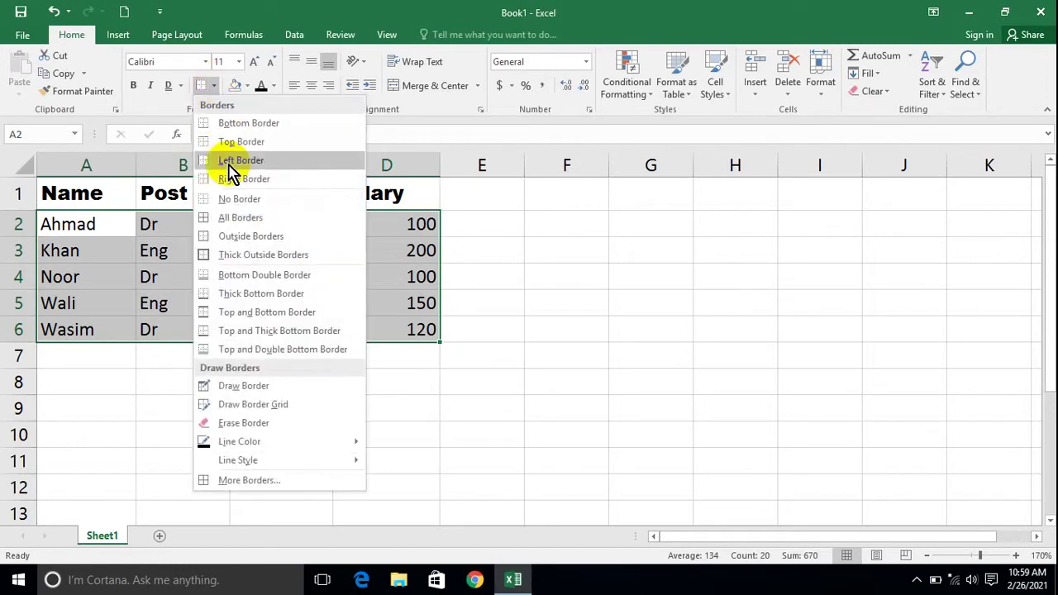
click(236, 172)
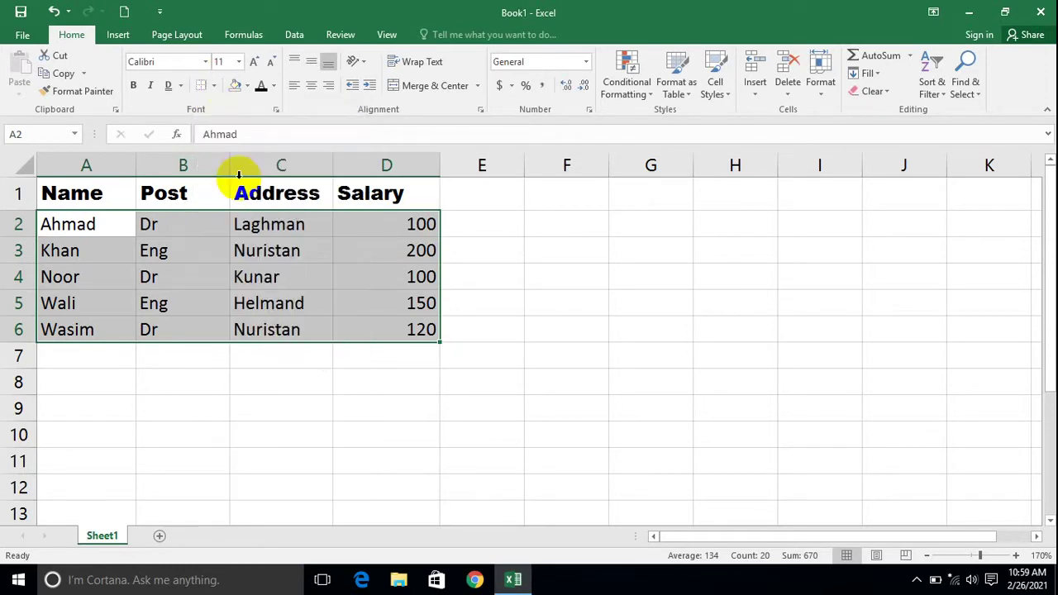
click(217, 86)
click(221, 139)
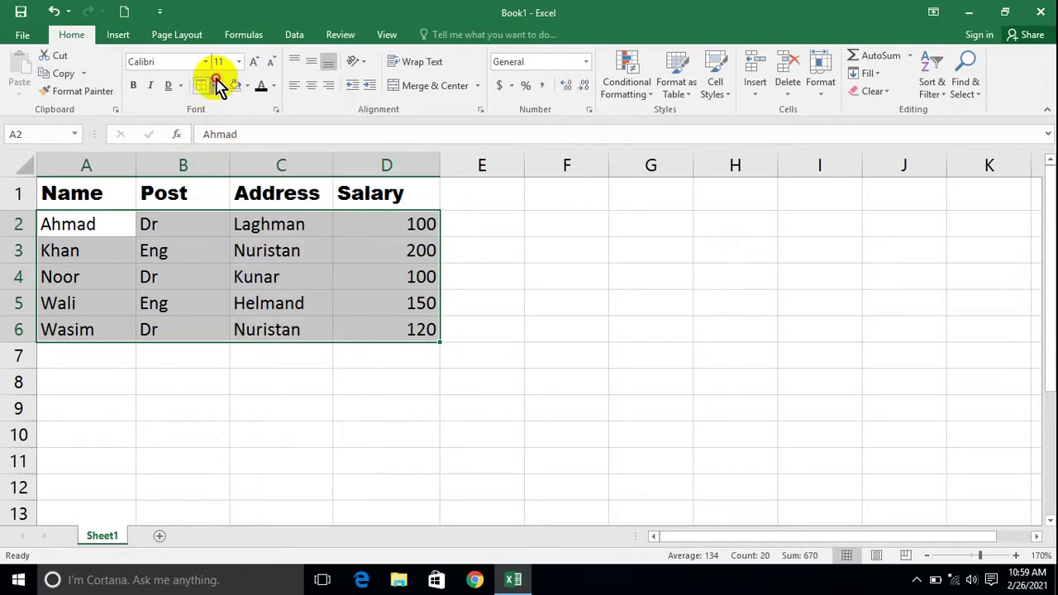
click(217, 86)
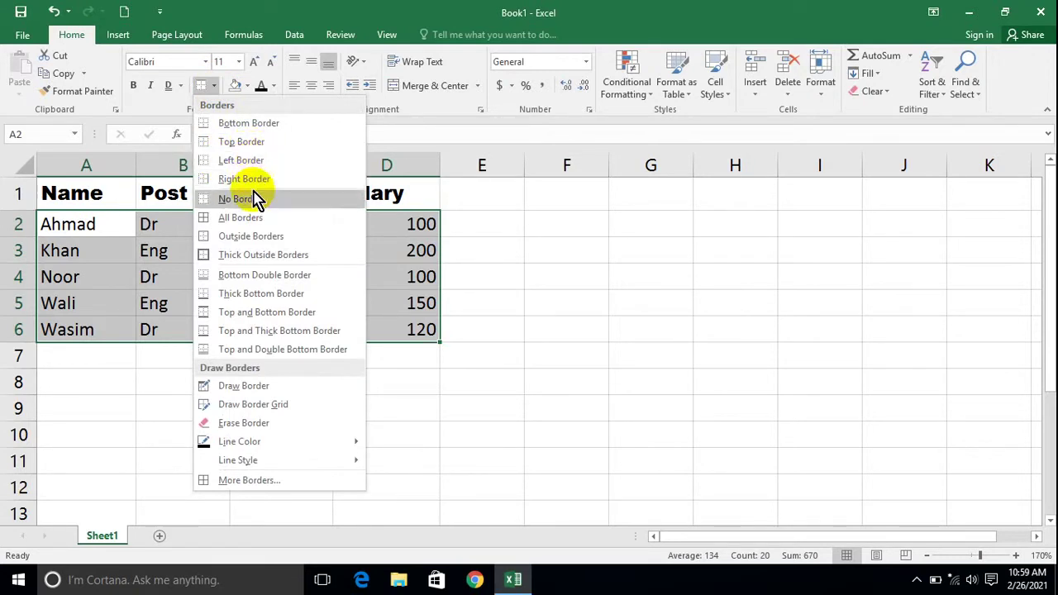
click(253, 142)
click(425, 330)
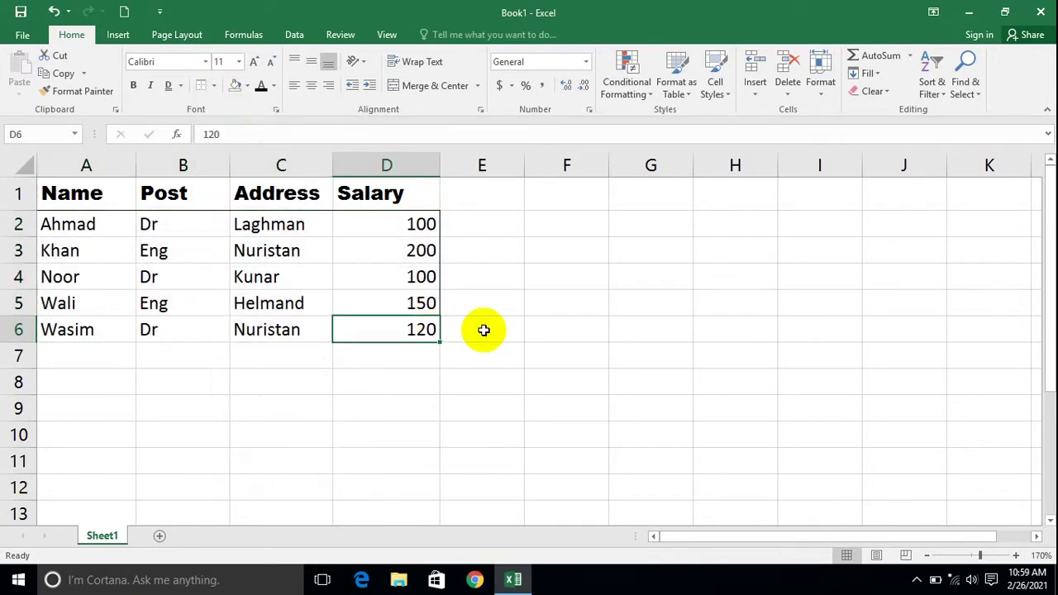
click(546, 356)
- Remove all borders from the table A1:D6
drag(417, 330, 78, 170)
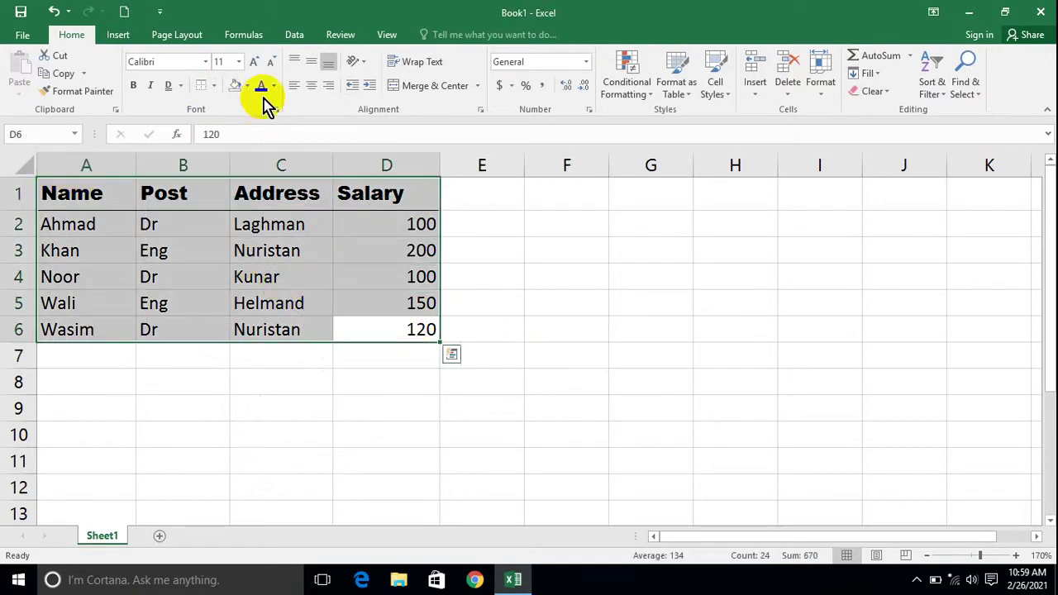
click(216, 86)
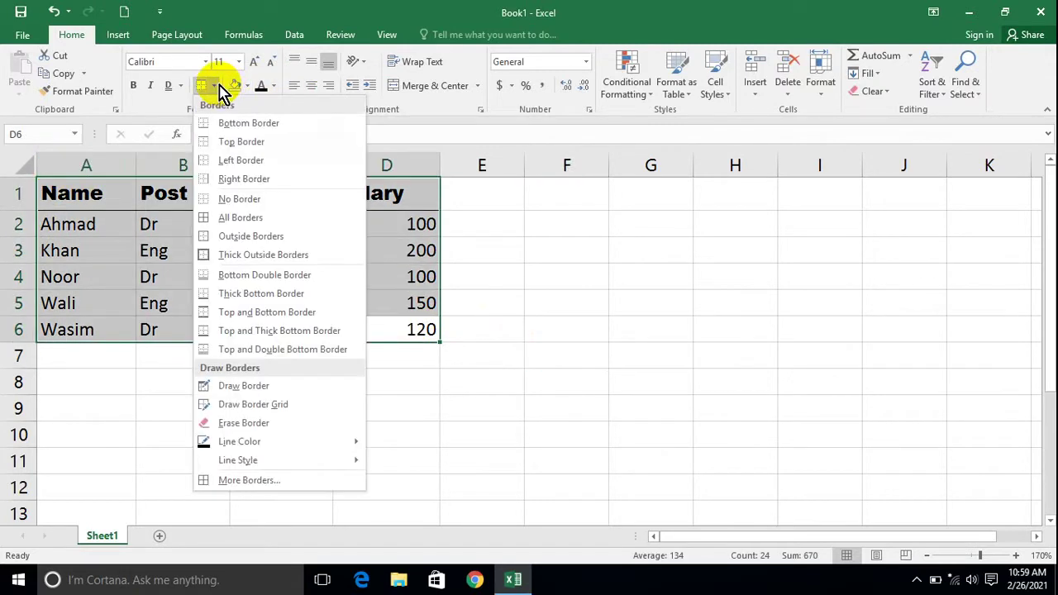
click(248, 199)
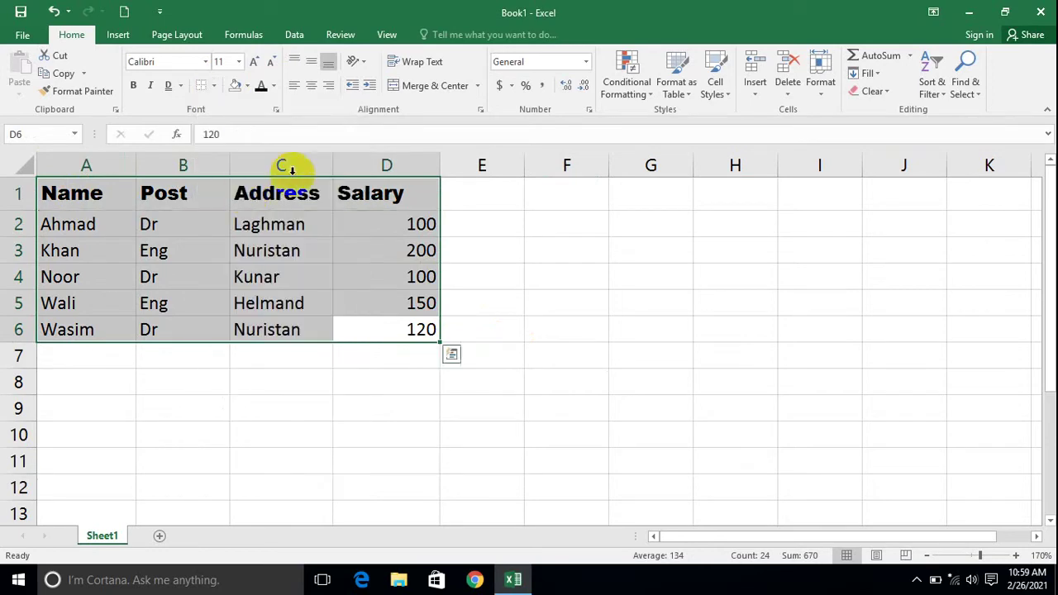
click(685, 302)
- Apply All Borders to every cell of A1:D6
click(389, 329)
drag(388, 329, 39, 180)
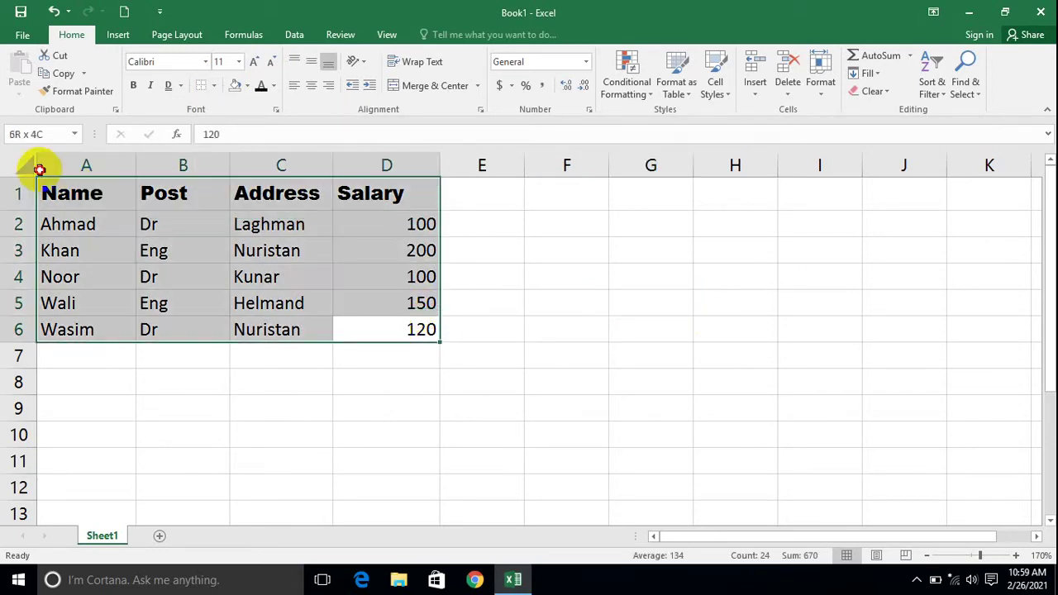
click(214, 86)
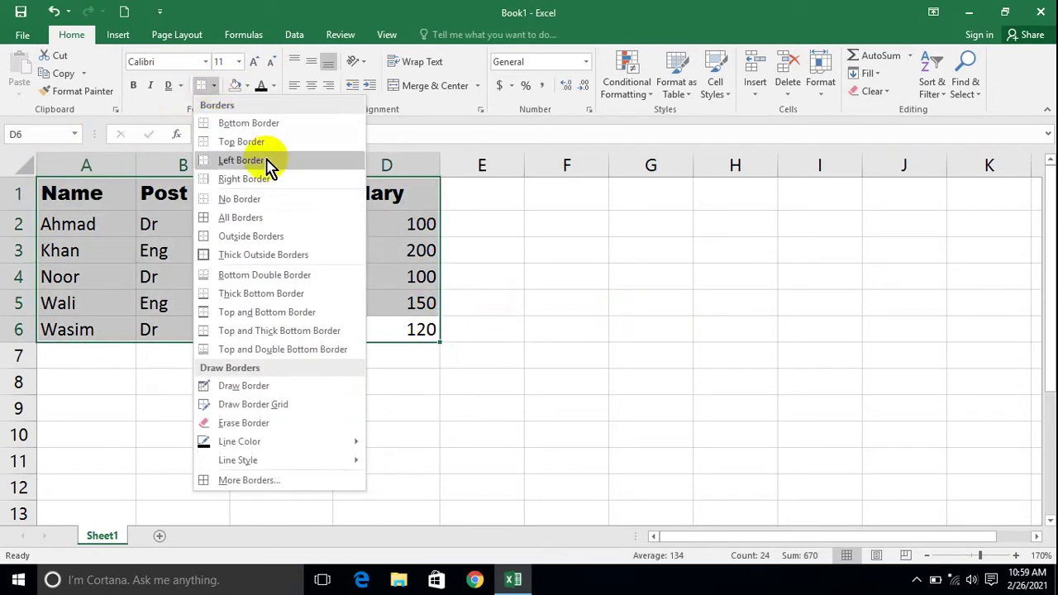
click(289, 218)
click(578, 293)
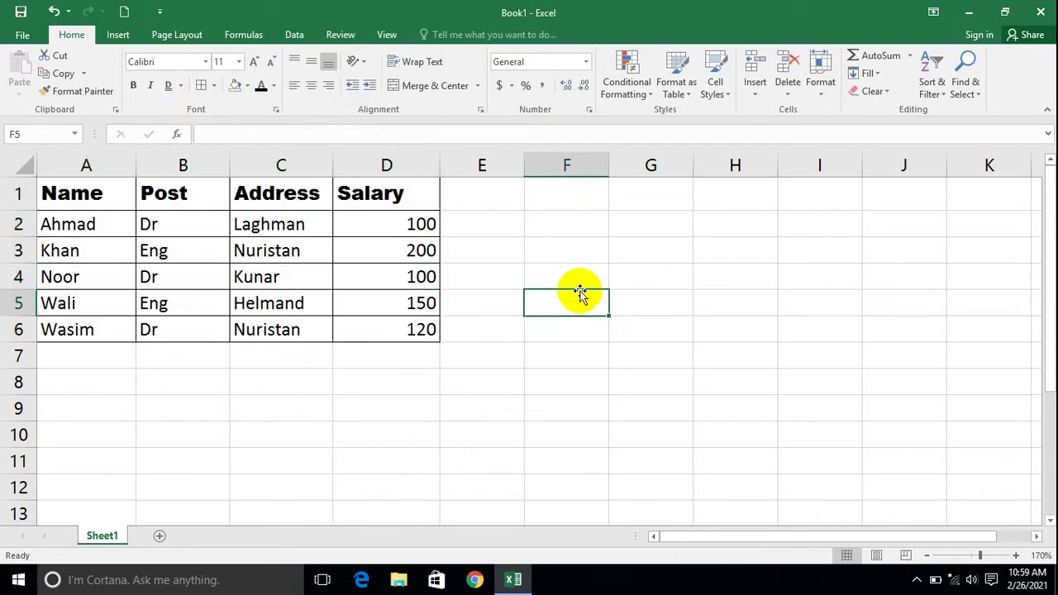
- Clear the borders again and give A1:D6 only an Outside Border
click(380, 331)
drag(380, 332, 33, 191)
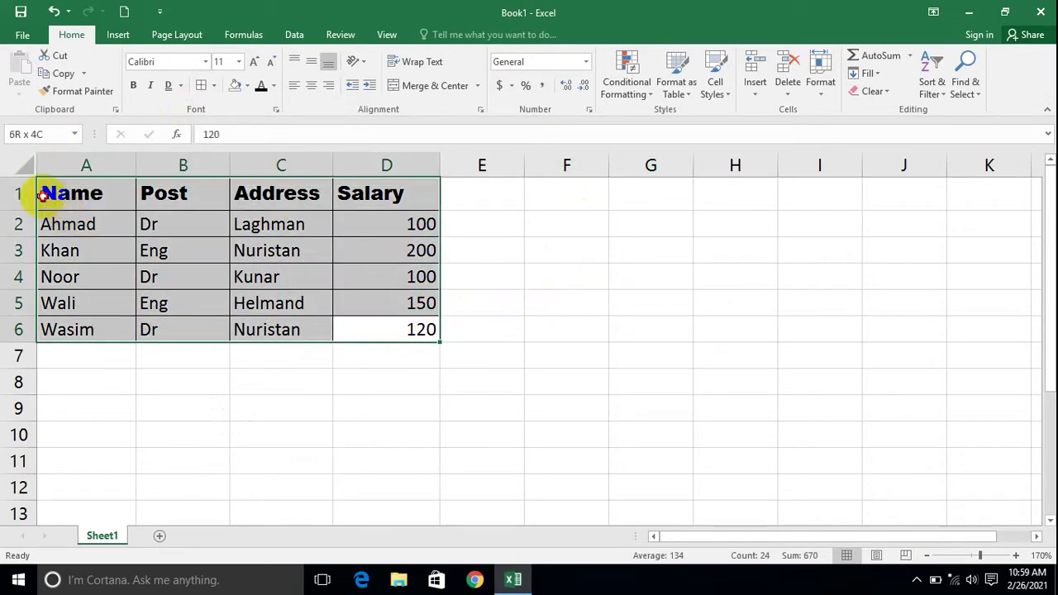
click(214, 86)
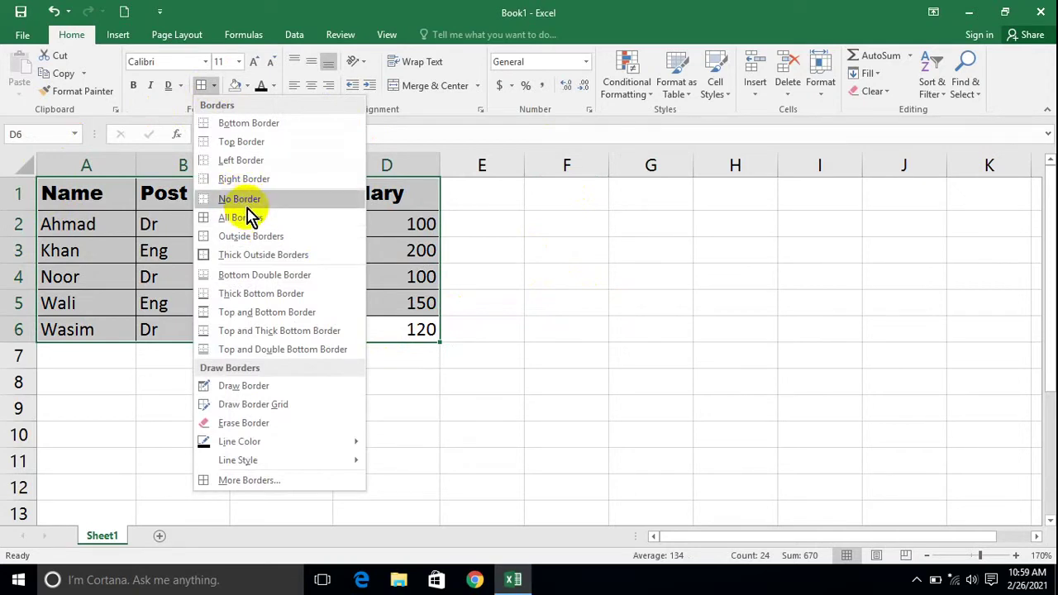
click(247, 205)
click(213, 86)
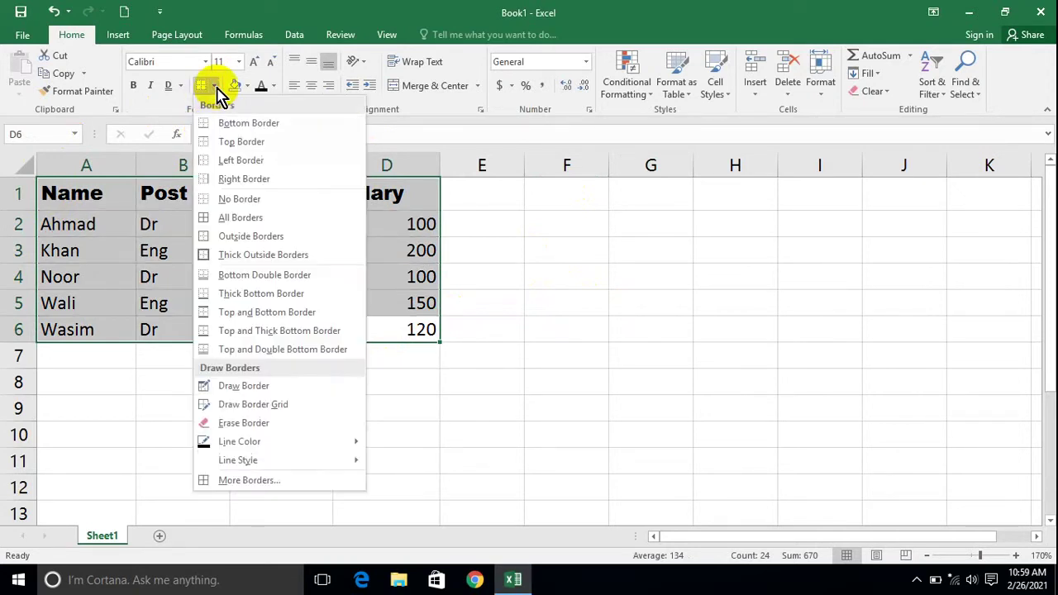
click(259, 240)
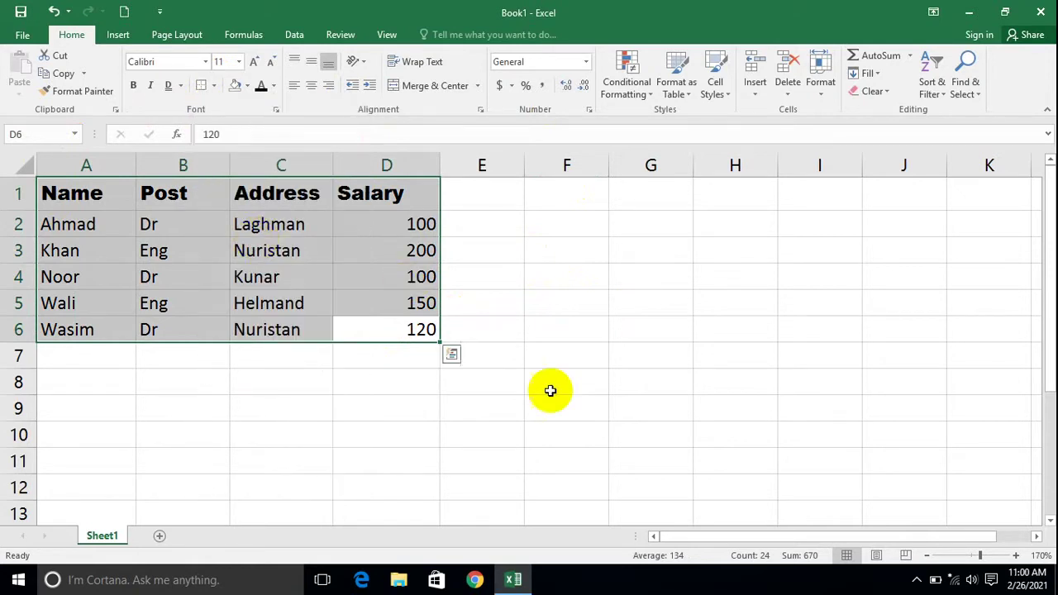
click(550, 384)
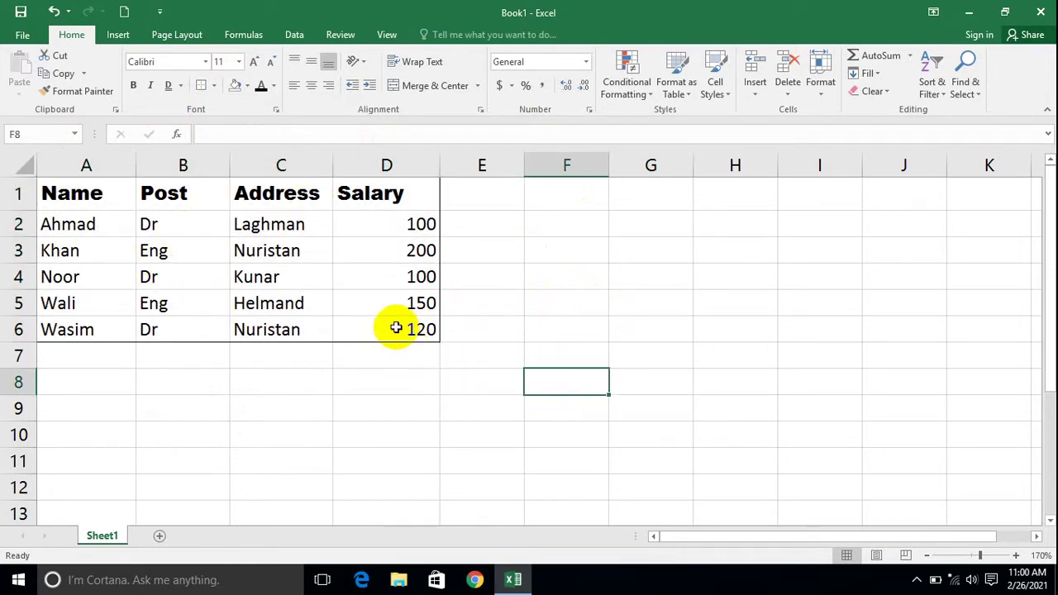
- Zoom in and give the table A1:D6 a Thick Outside Border
click(1016, 555)
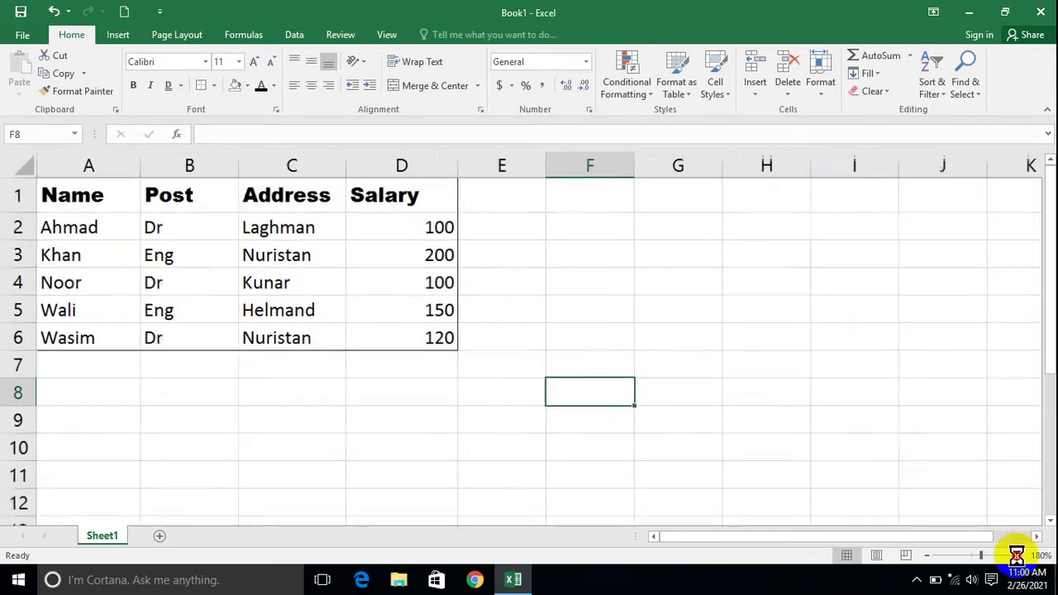
click(1015, 556)
click(1016, 556)
click(1016, 556)
click(1016, 555)
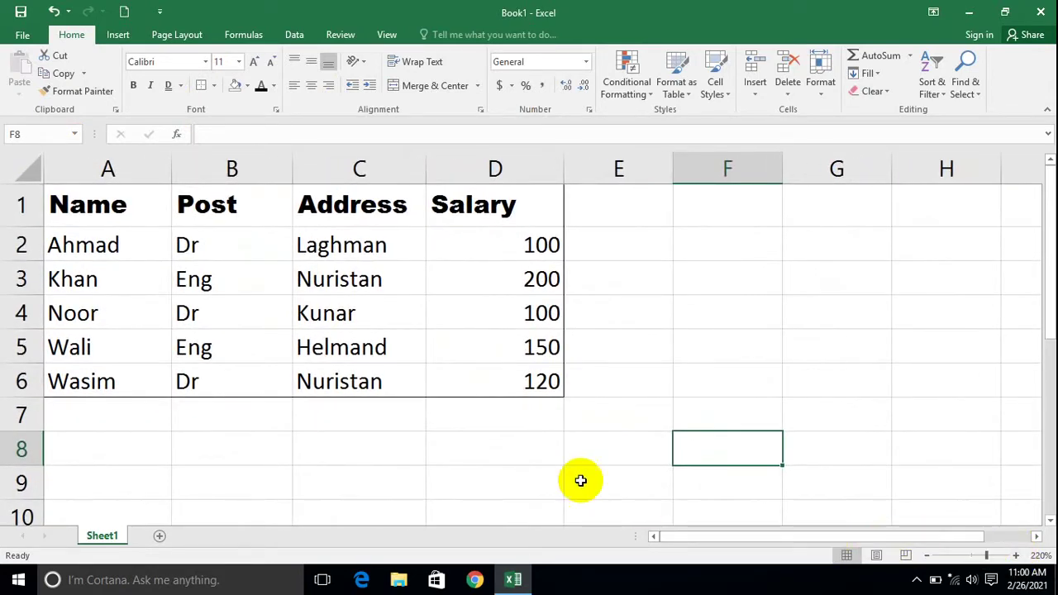
click(513, 413)
drag(500, 380, 74, 213)
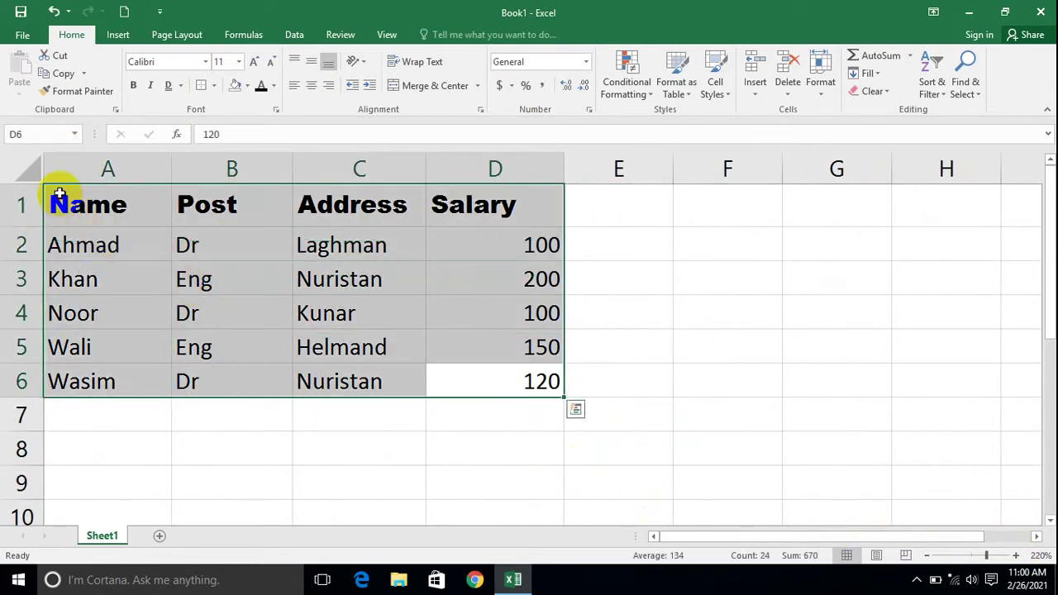
click(213, 87)
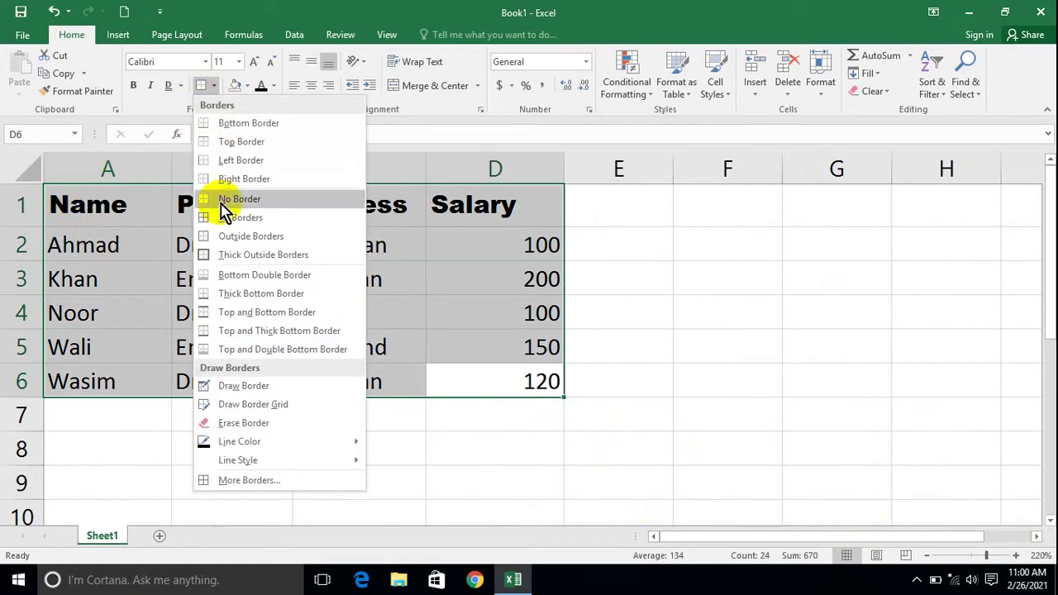
click(294, 256)
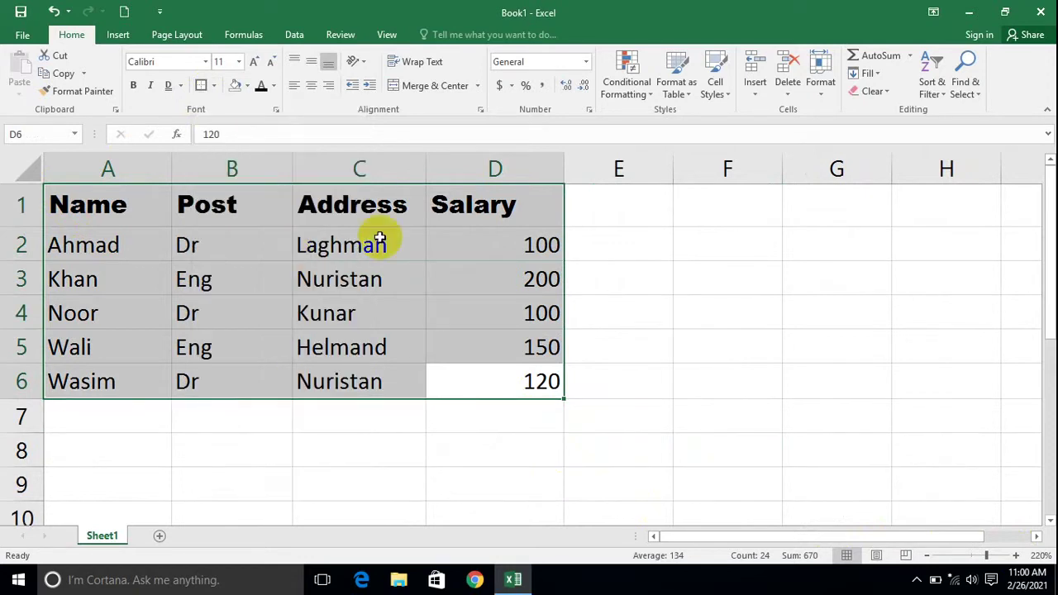
click(632, 355)
- Reselect A1:D6 and bring up the border style list
click(591, 438)
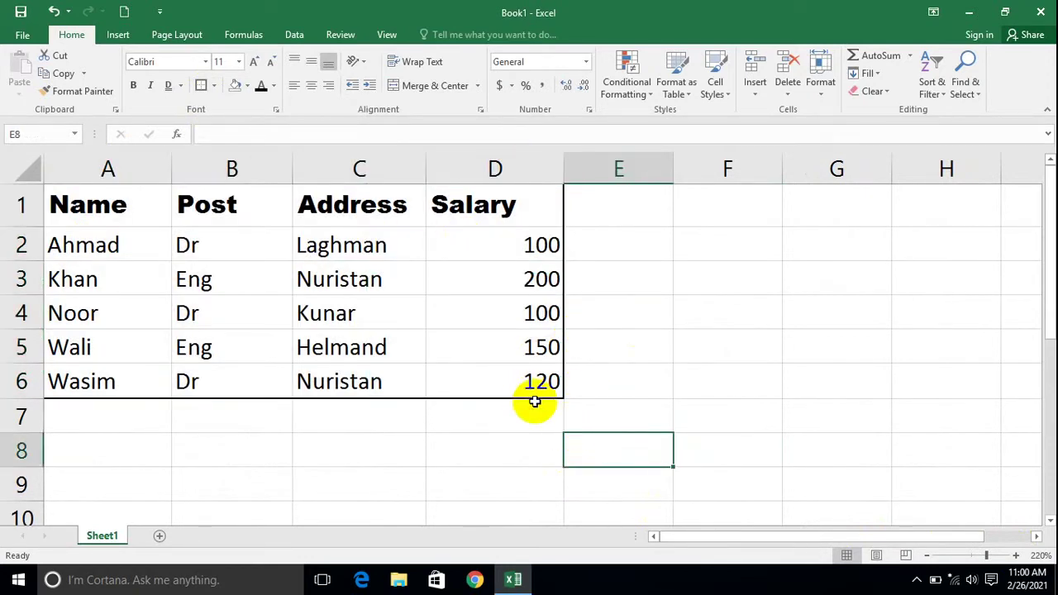
drag(534, 388, 71, 158)
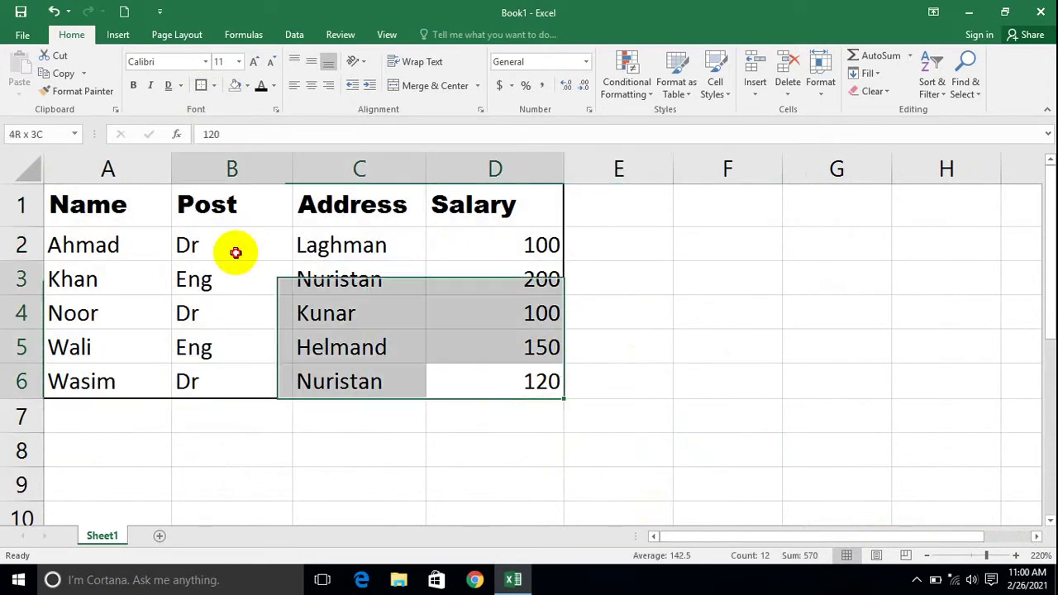
click(214, 85)
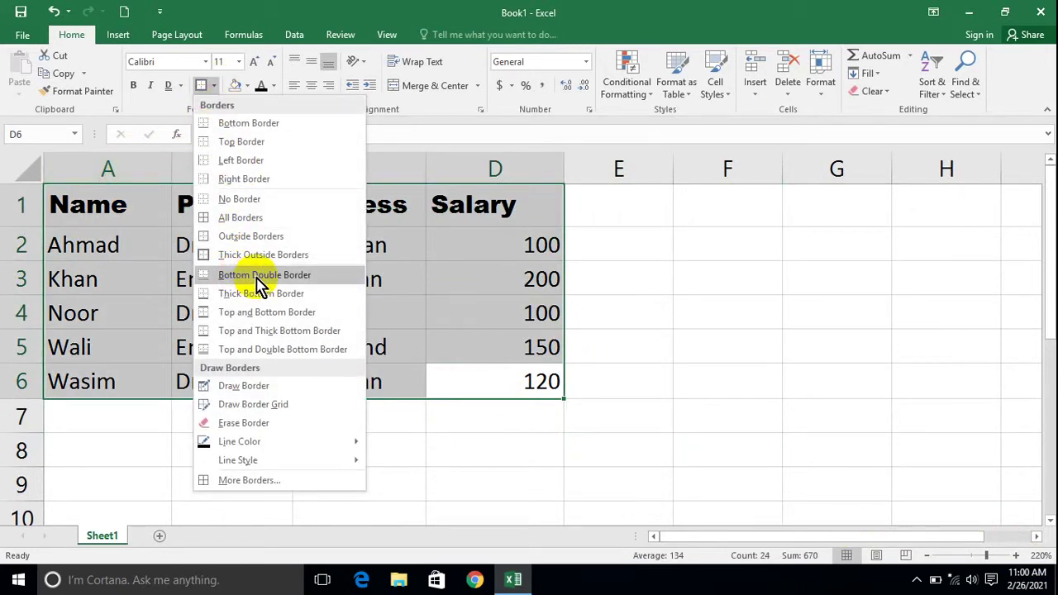
- Apply All Borders to the table and merge A7:C7 into one centred cell
click(248, 223)
click(207, 451)
drag(108, 406, 421, 408)
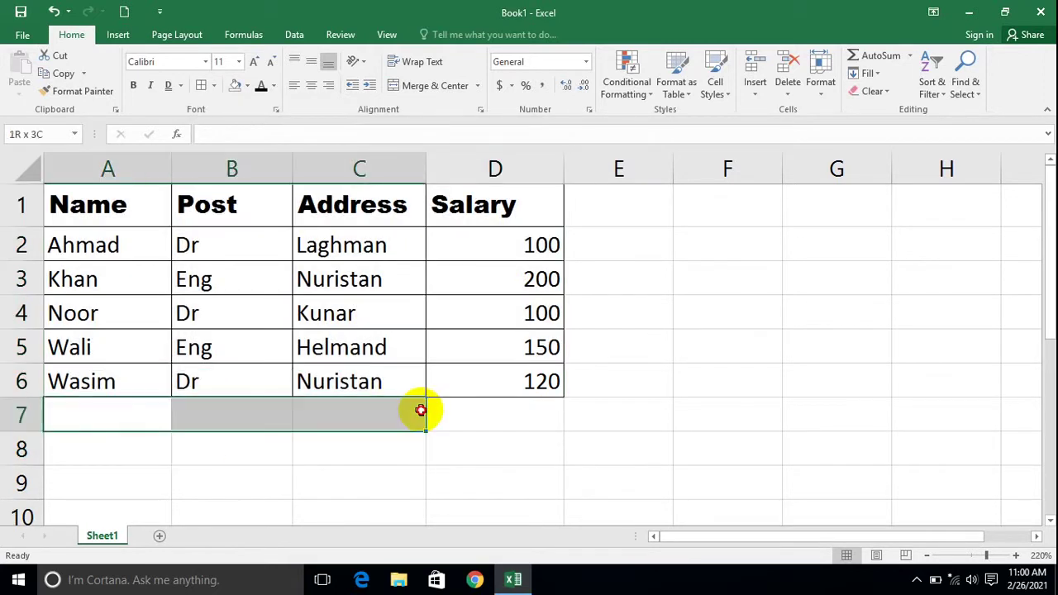
click(421, 86)
click(656, 374)
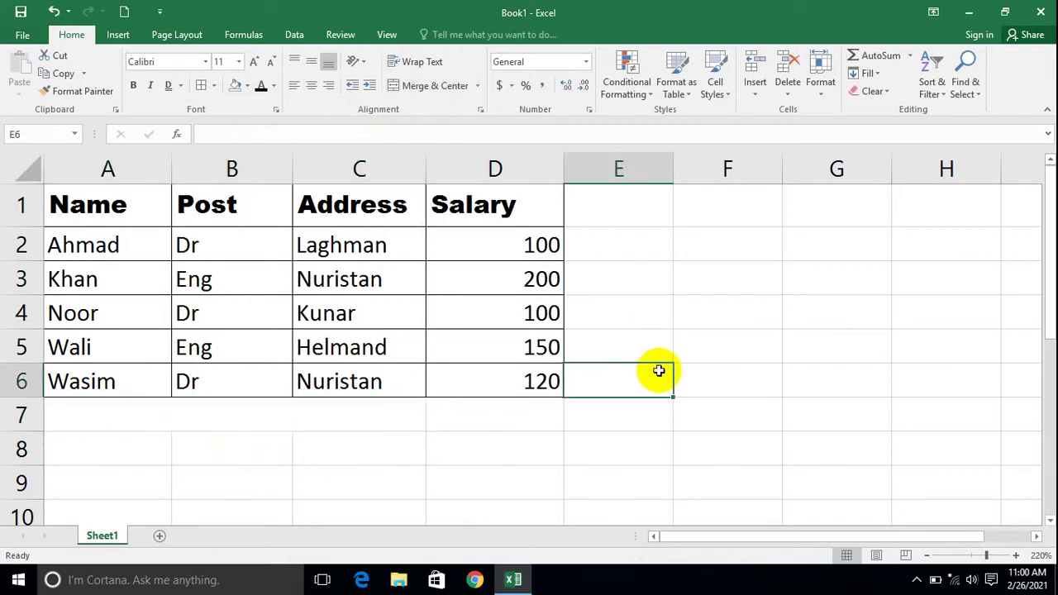
- Label the merged cell 'Subtotal' and AutoSum D7 to a salary total of 670
click(516, 409)
key(Left)
text(S)
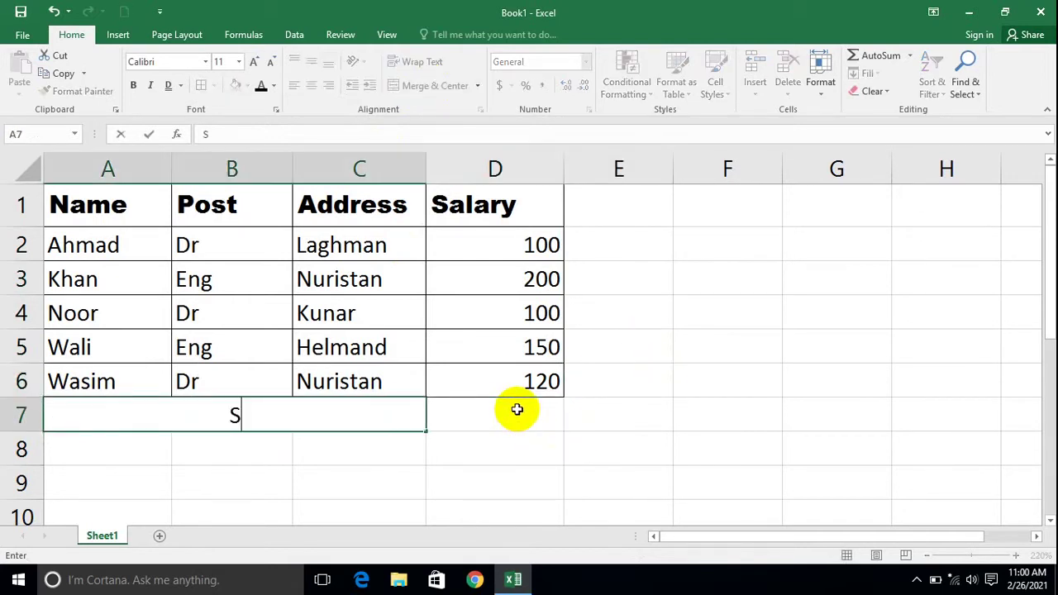
click(517, 409)
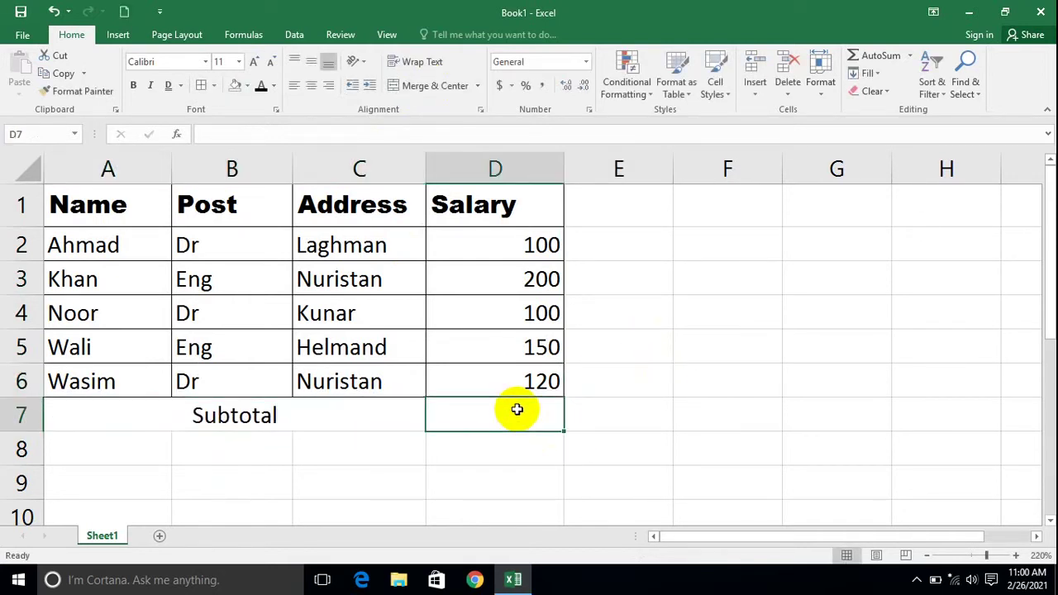
key(alt+equal)
key(Return)
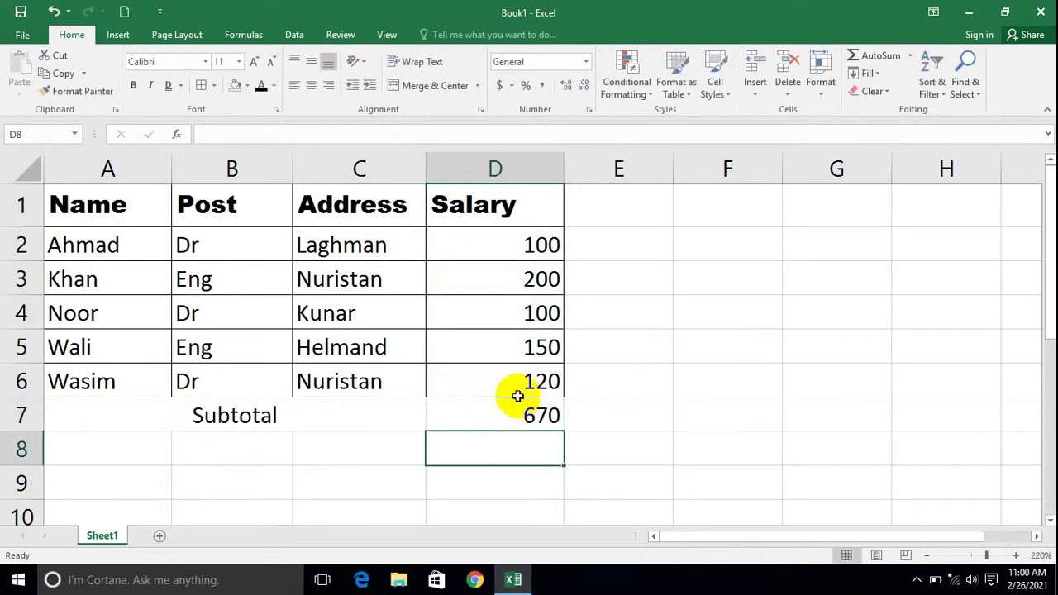
- Put a Bottom Double Border under the Subtotal row A7:D7
drag(471, 416, 123, 402)
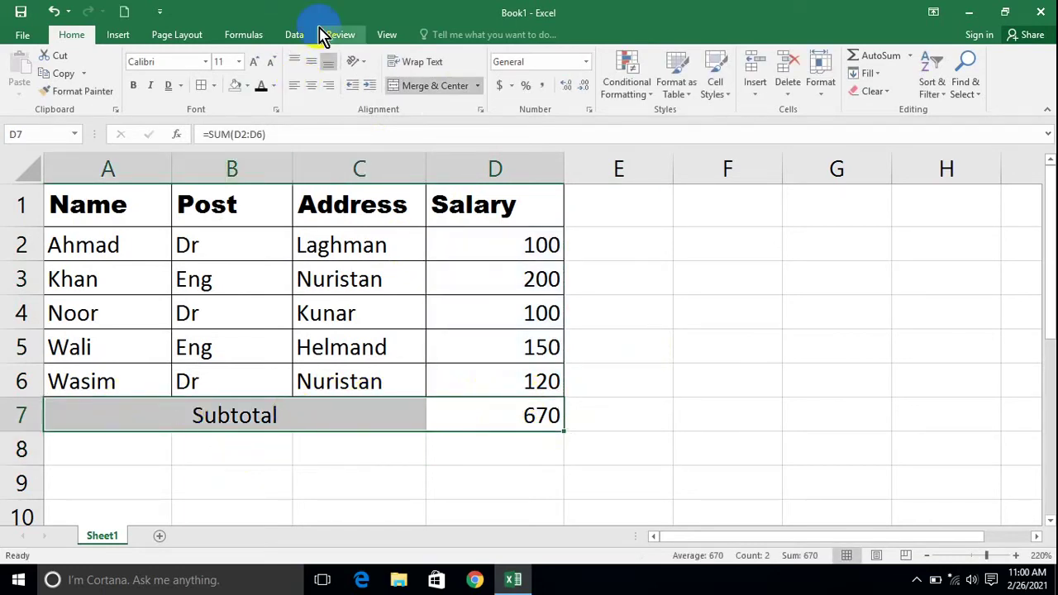
click(212, 85)
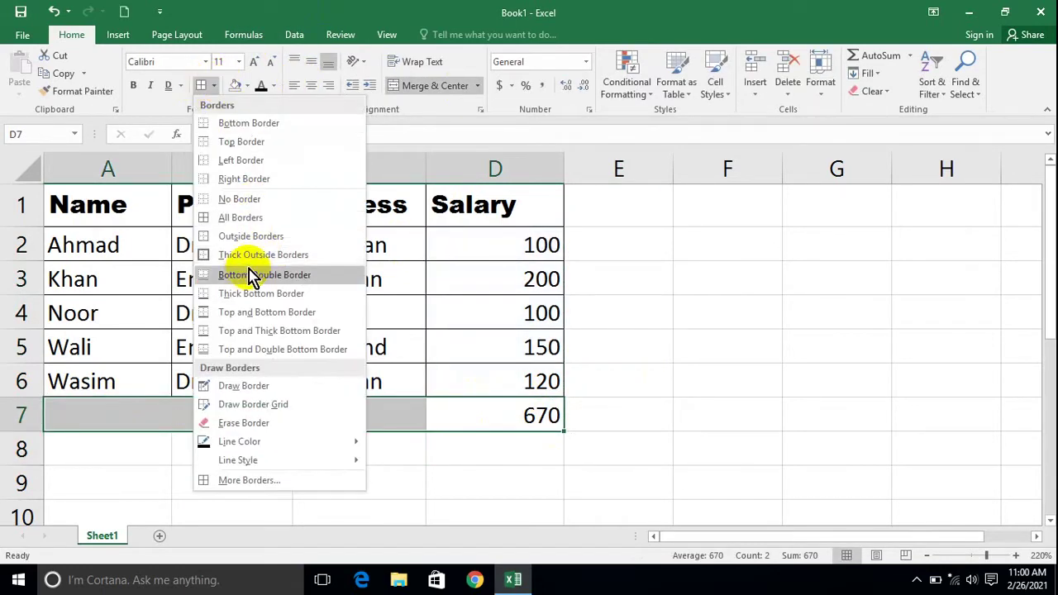
click(252, 275)
click(628, 303)
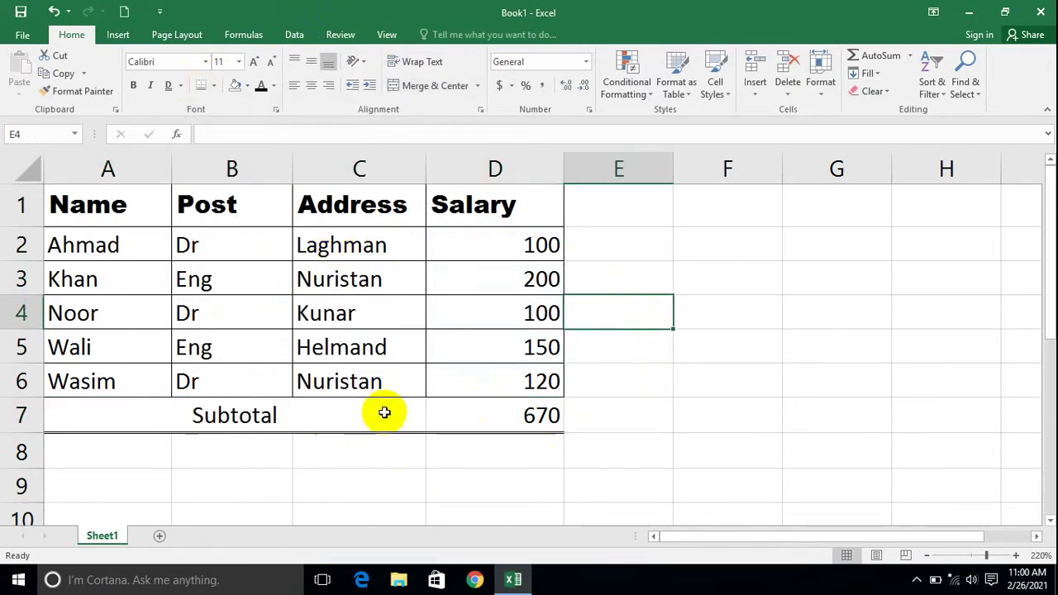
- Replace it with a Thick Bottom Border under the whole table A1:D7
drag(457, 420, 11, 188)
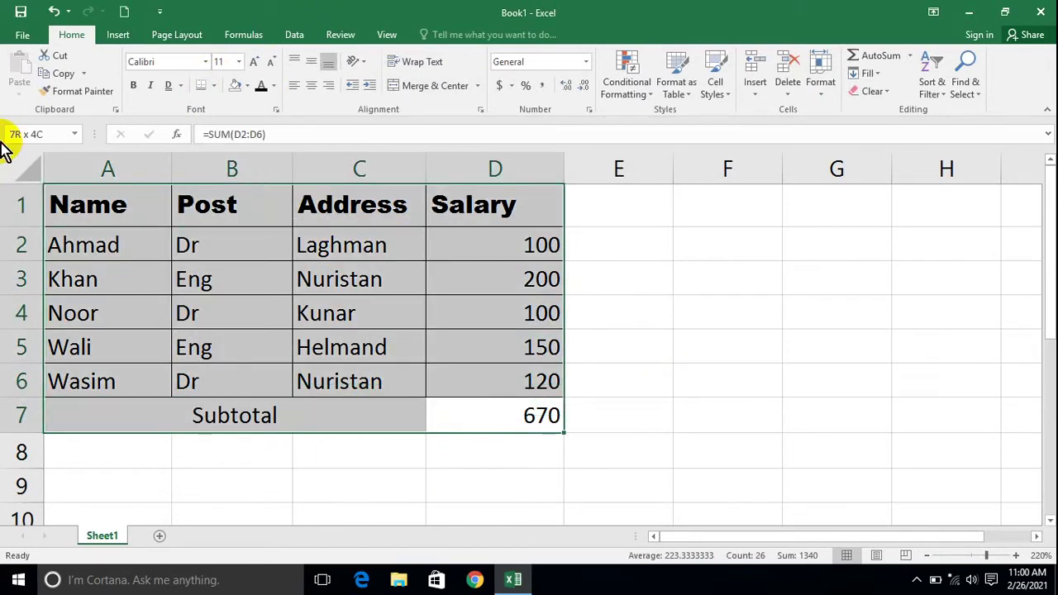
click(215, 86)
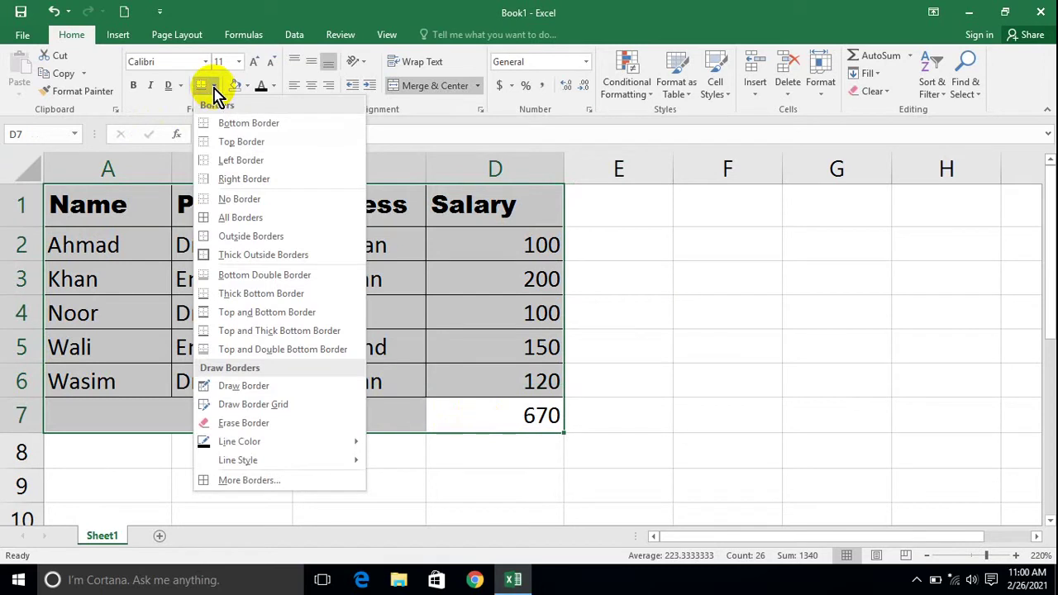
click(291, 295)
click(777, 405)
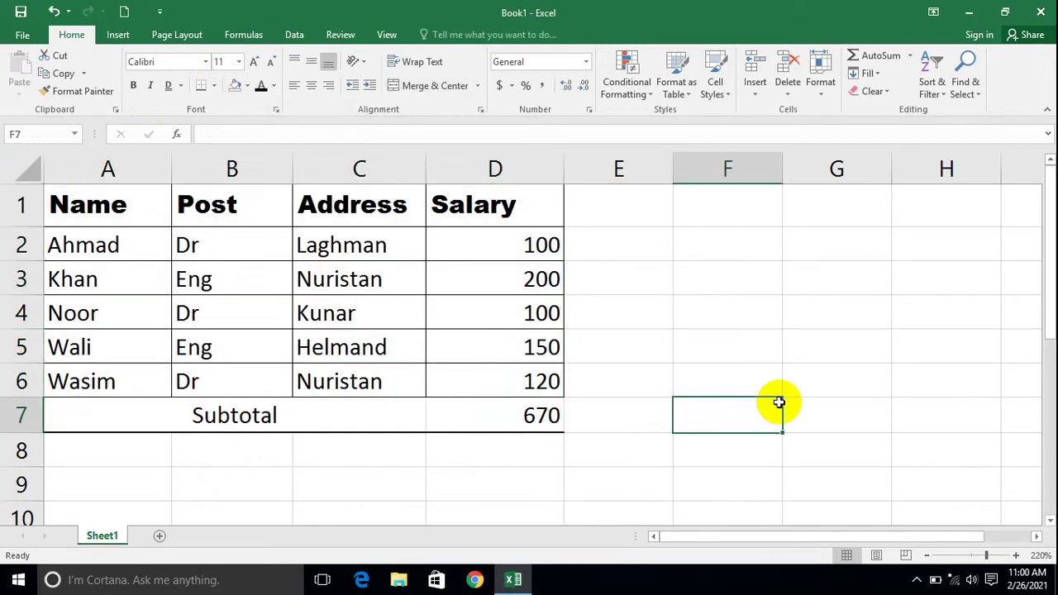
drag(401, 428, 49, 199)
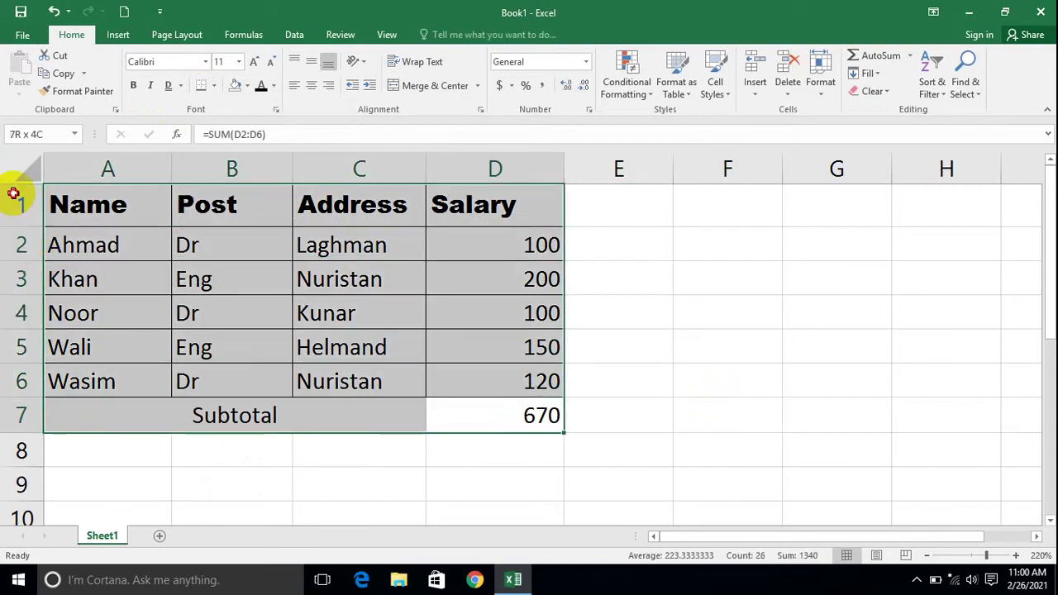
click(214, 86)
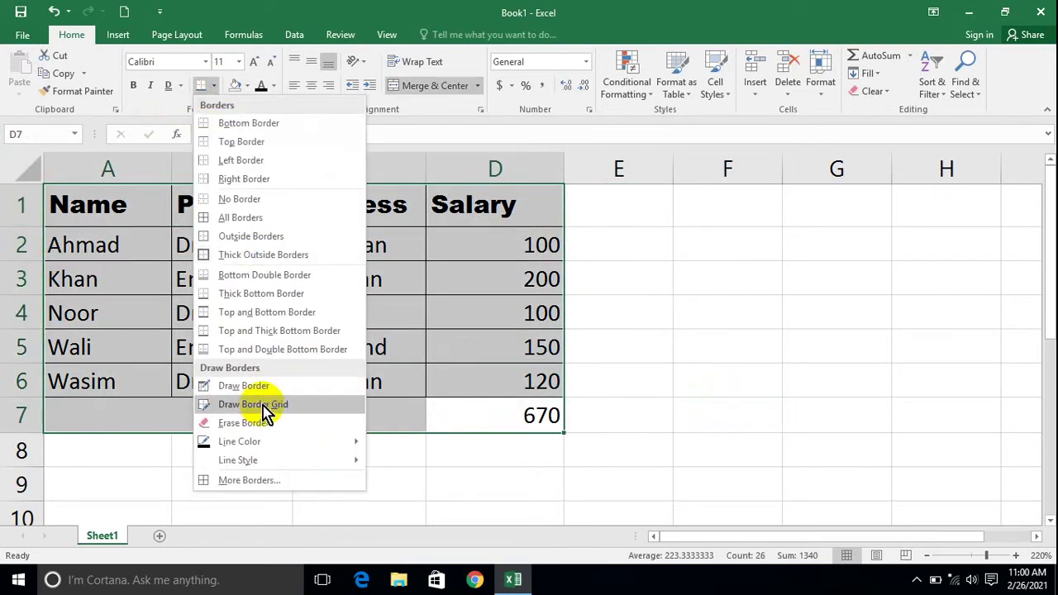
- Give the table A1:D7 a thin Top and Bottom Border
click(288, 313)
click(447, 442)
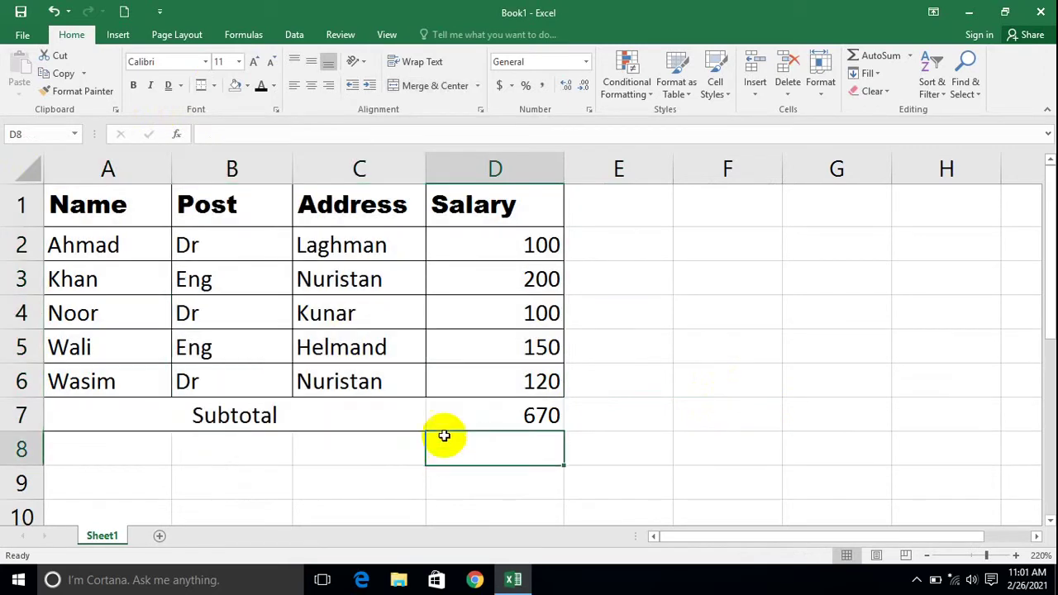
drag(468, 409, 99, 206)
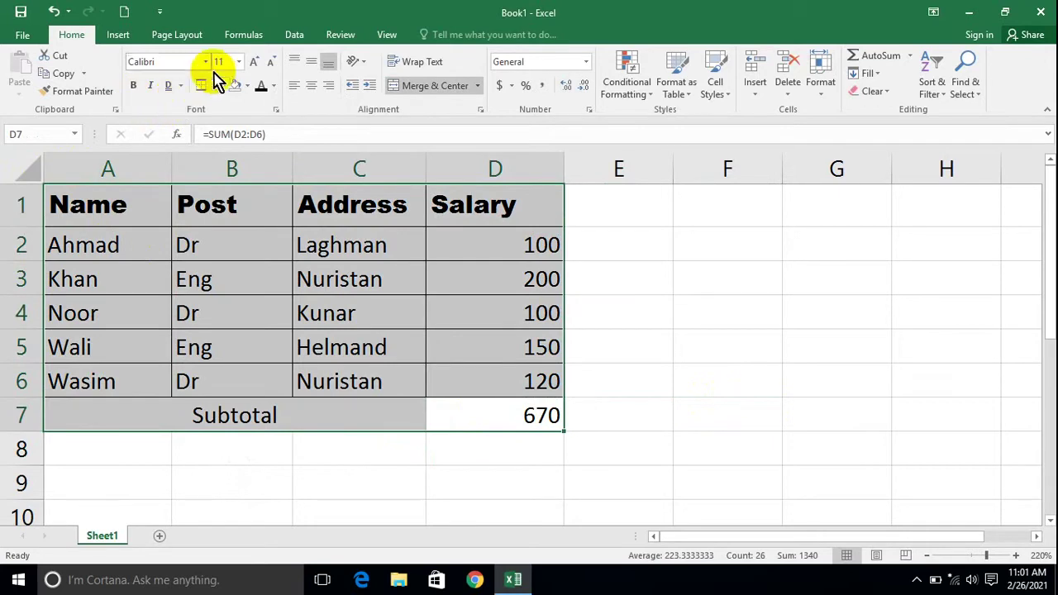
click(219, 89)
click(229, 177)
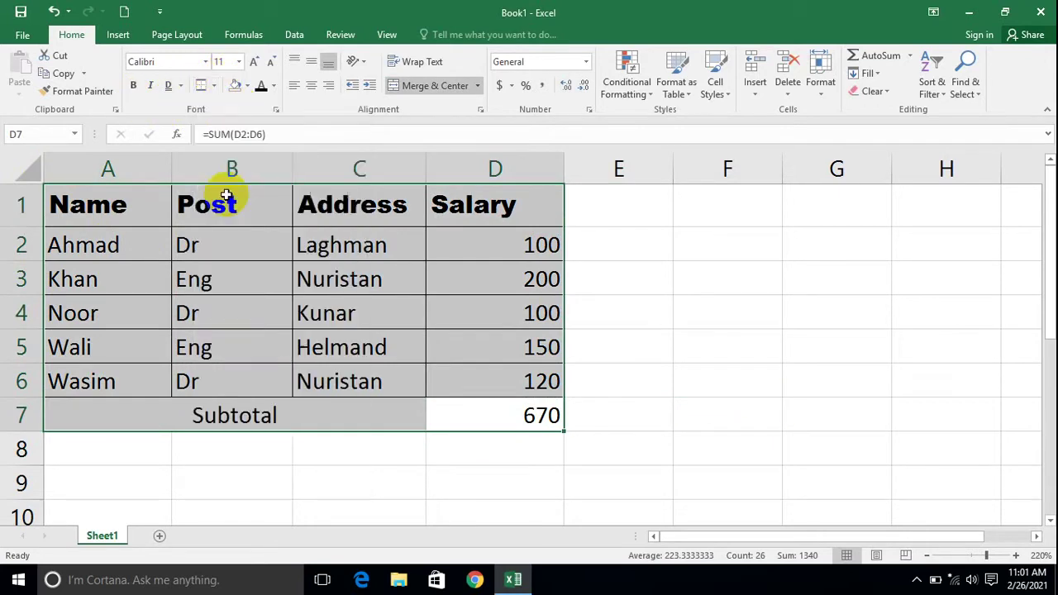
click(215, 88)
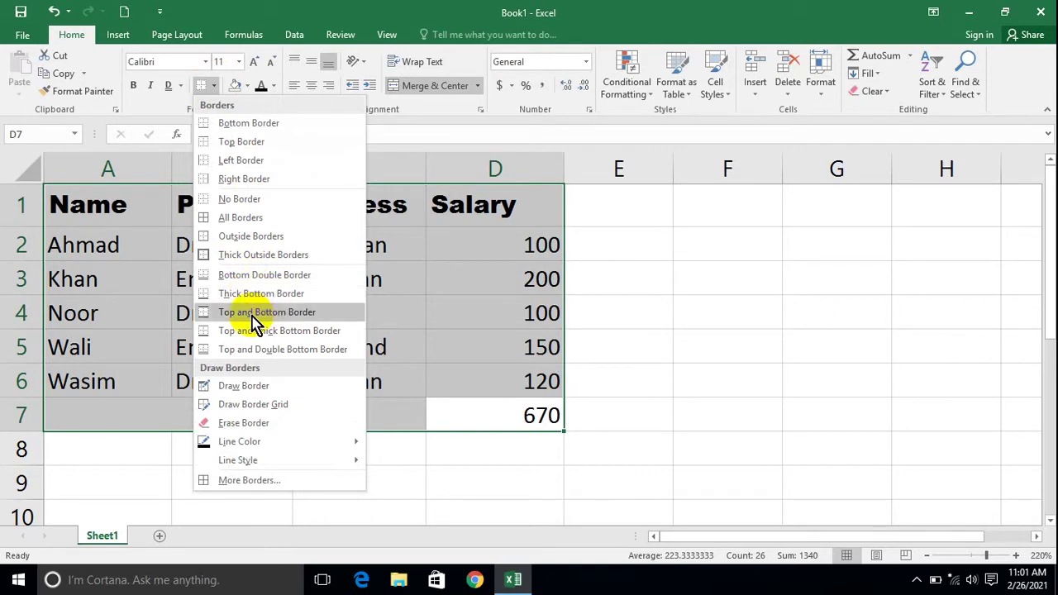
click(295, 314)
click(323, 472)
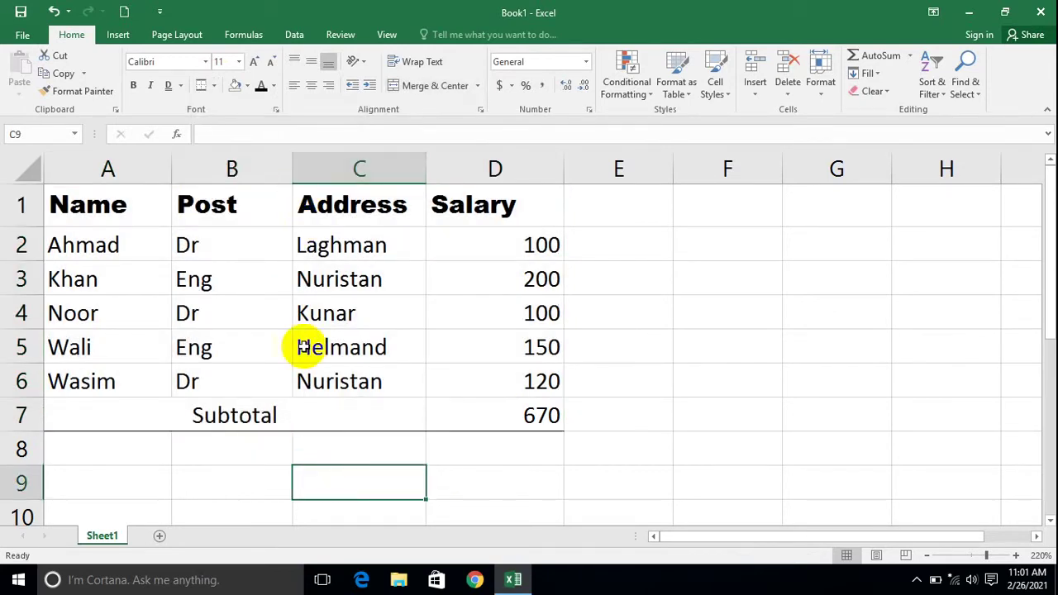
- Check the sheet in print preview (Ctrl+P), then return to the sheet
click(299, 387)
key(ctrl+p)
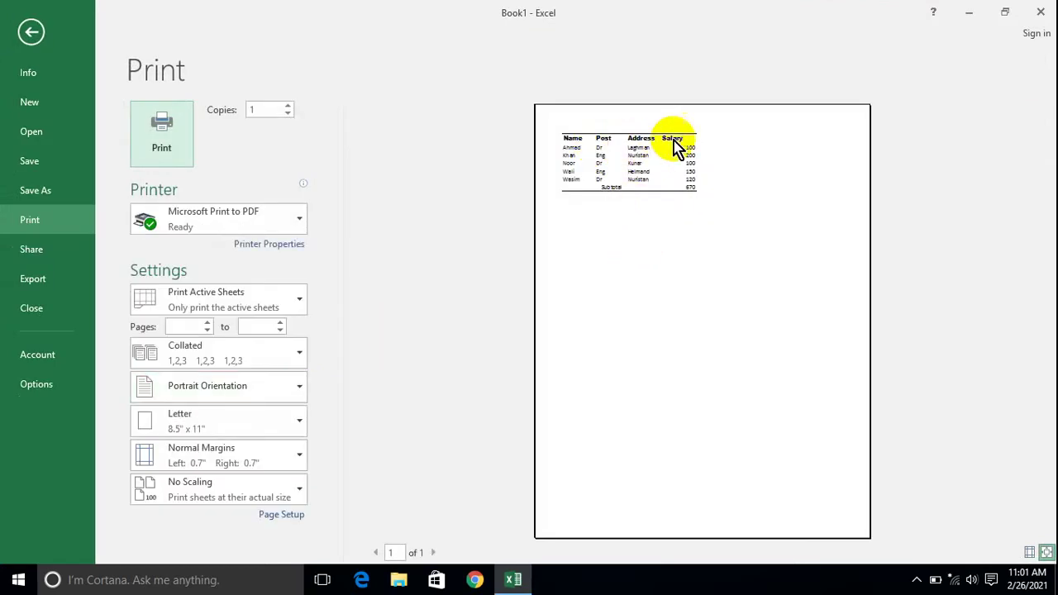
key(Escape)
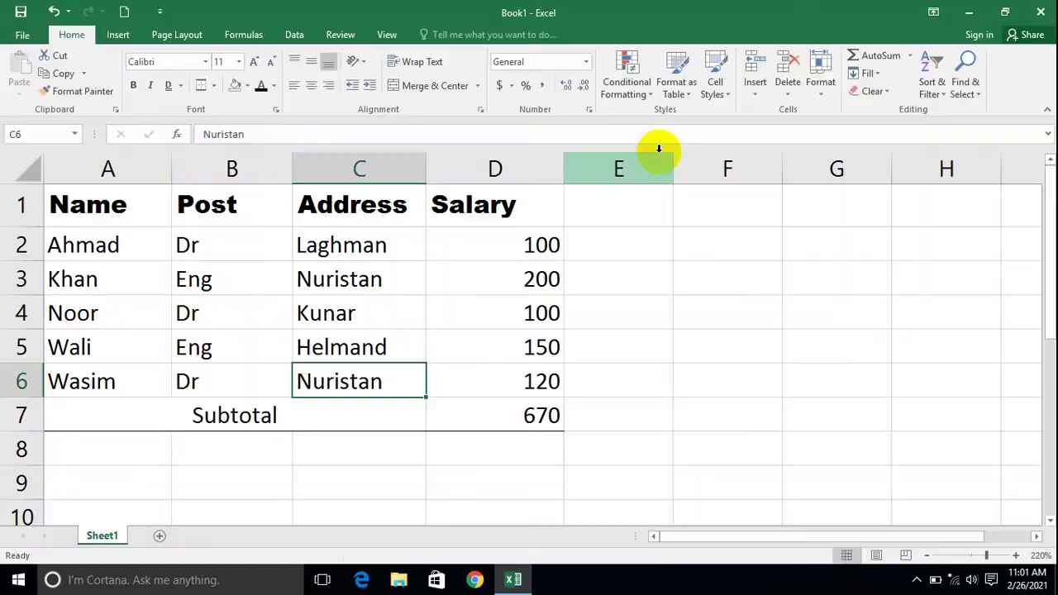
- Put a Thick Bottom Border under the table A1:D7
click(499, 415)
drag(114, 231, 111, 211)
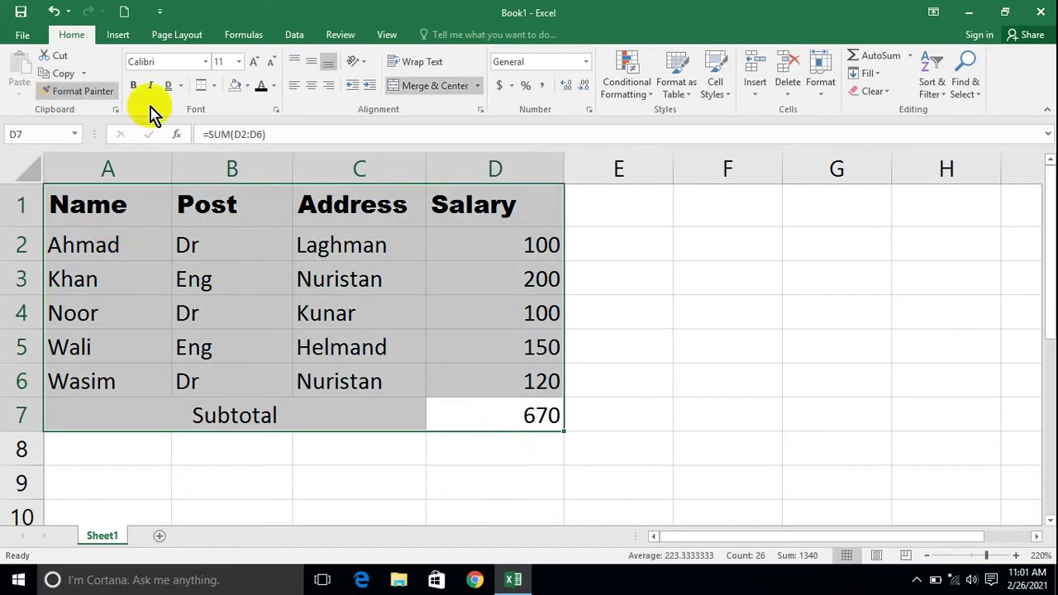
click(213, 85)
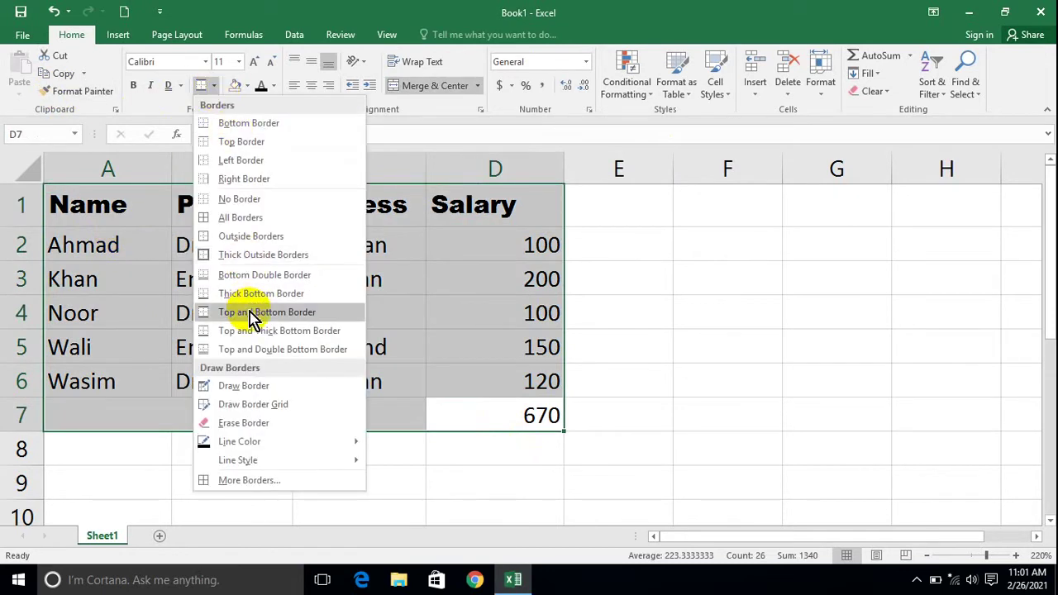
click(295, 330)
click(518, 449)
- Apply a Top and Double Bottom Border to A1:D7
drag(406, 345, 409, 382)
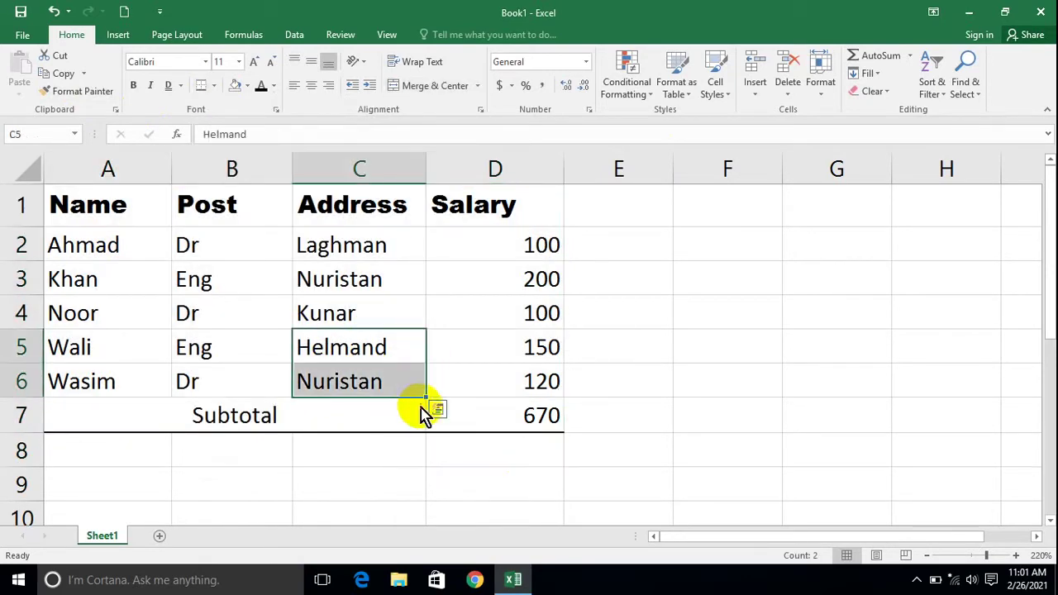
drag(475, 408, 66, 174)
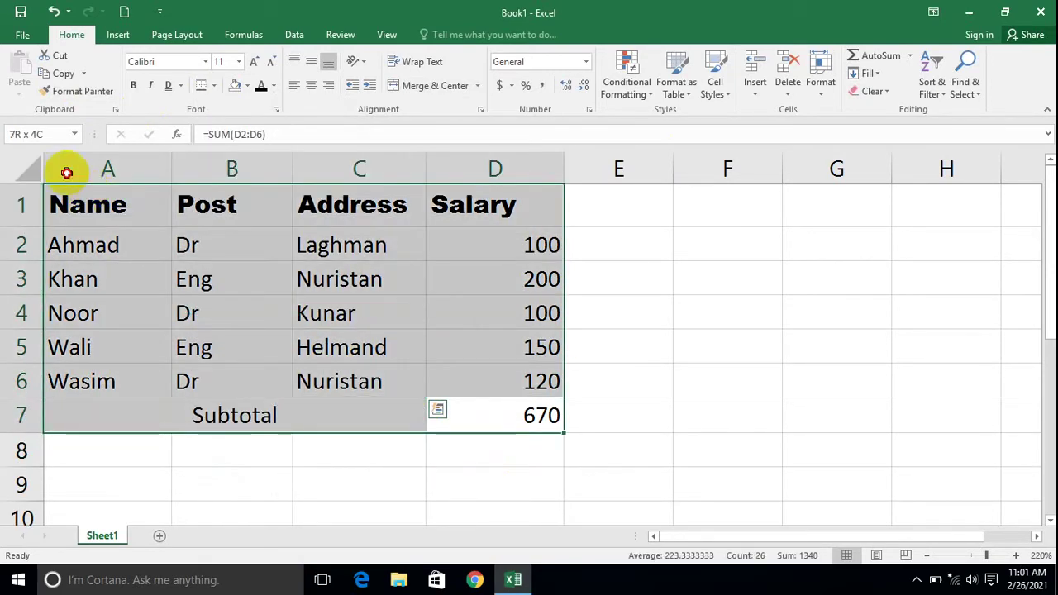
click(214, 86)
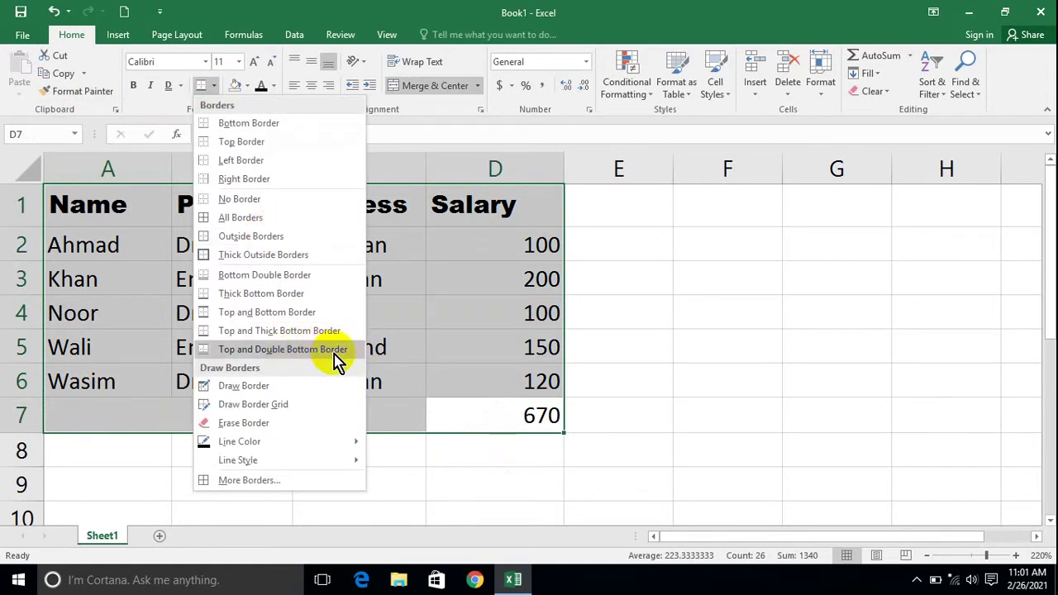
click(337, 357)
click(583, 449)
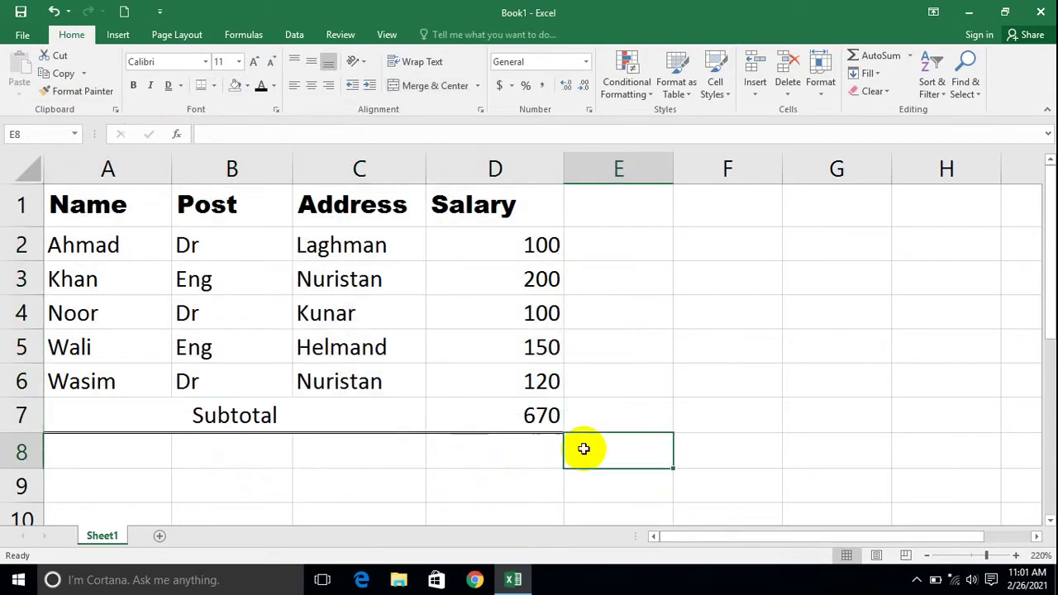
- Check the printed page in print preview, then close it
click(385, 390)
key(ctrl+p)
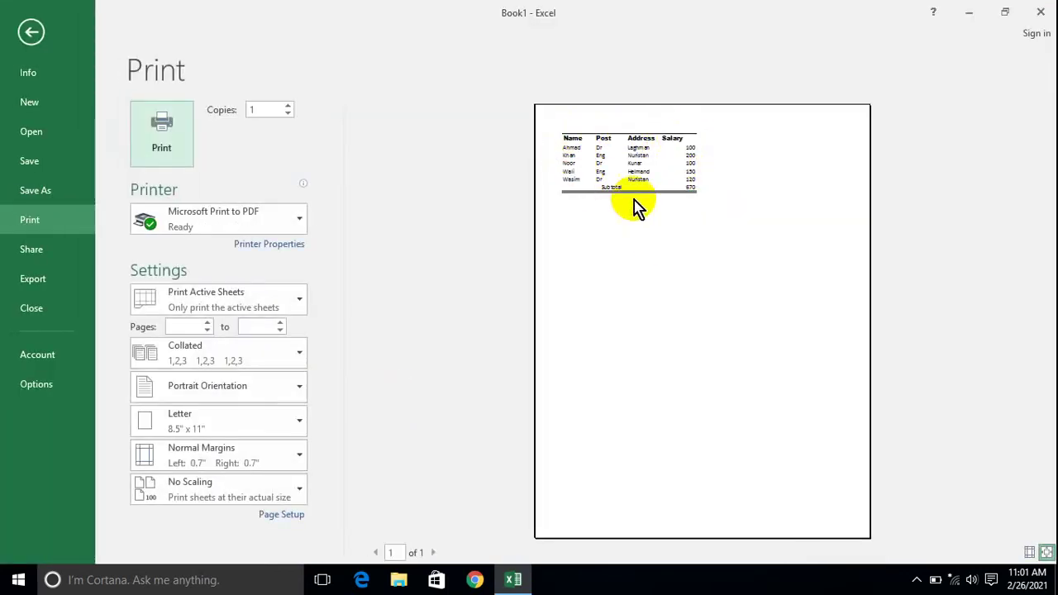
key(Escape)
- With Draw Border, outline A13:D13 and draw lines on the A/B and B/C gridlines down to row 18
click(682, 378)
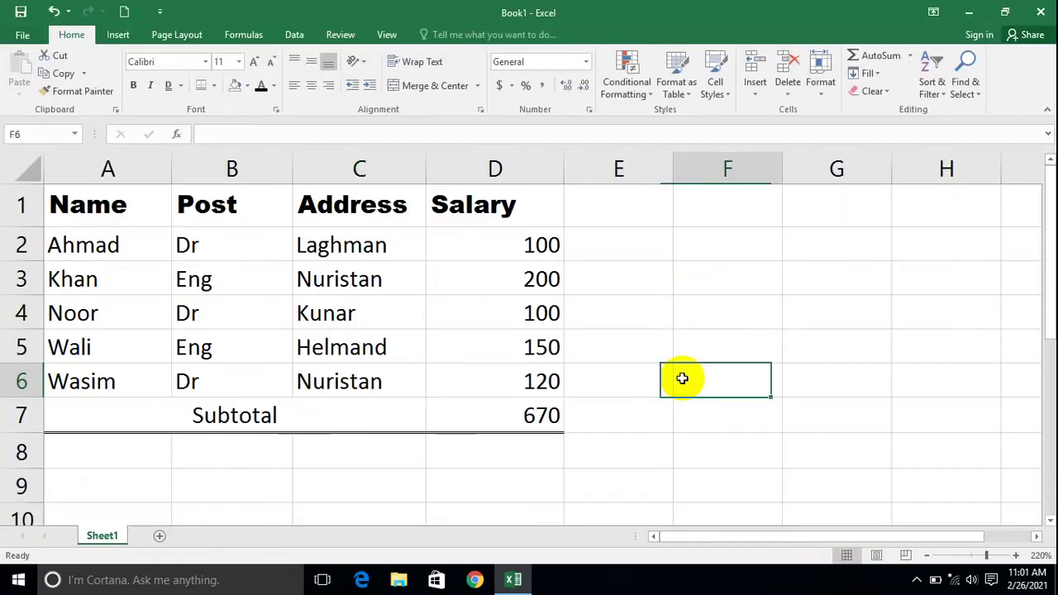
drag(541, 415, 153, 186)
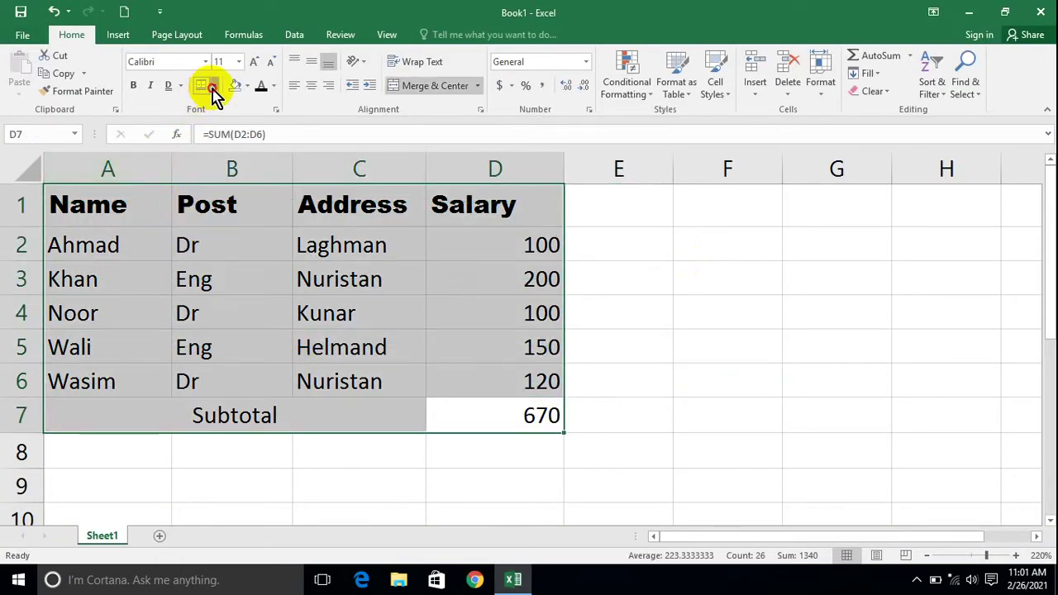
click(213, 86)
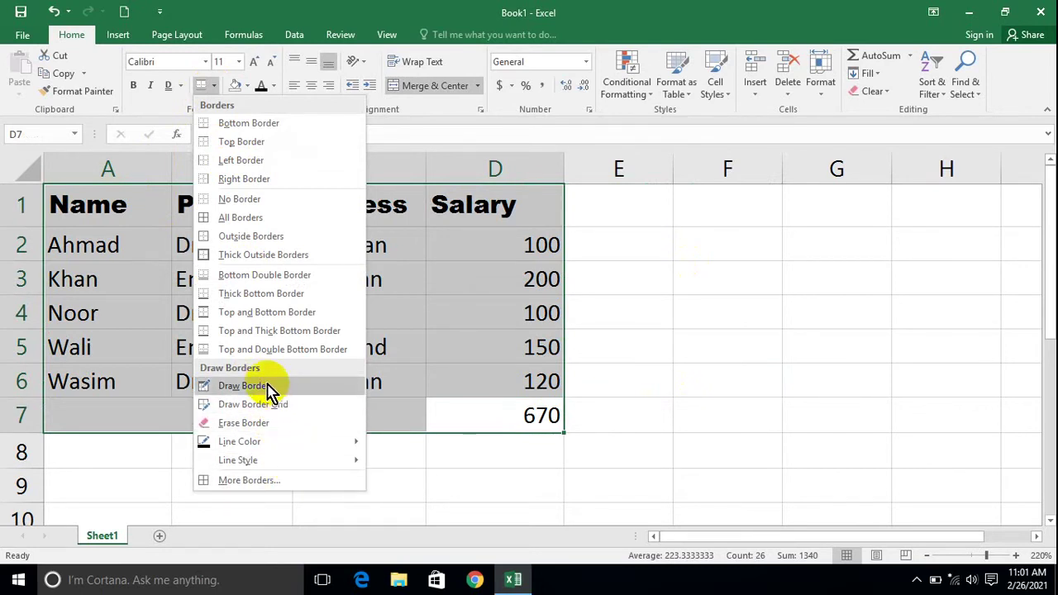
click(275, 388)
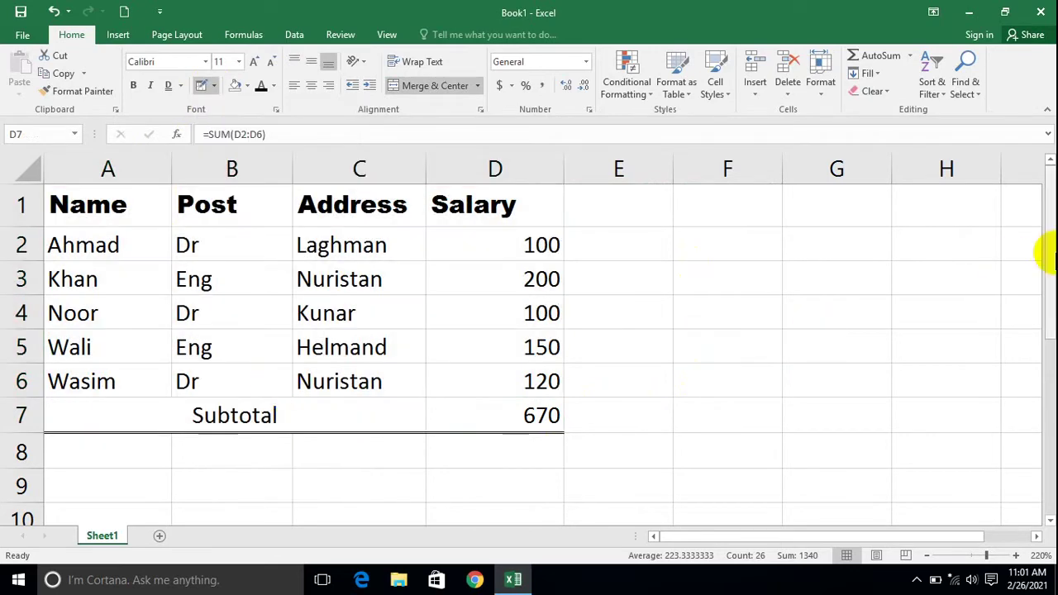
drag(1045, 247, 1046, 420)
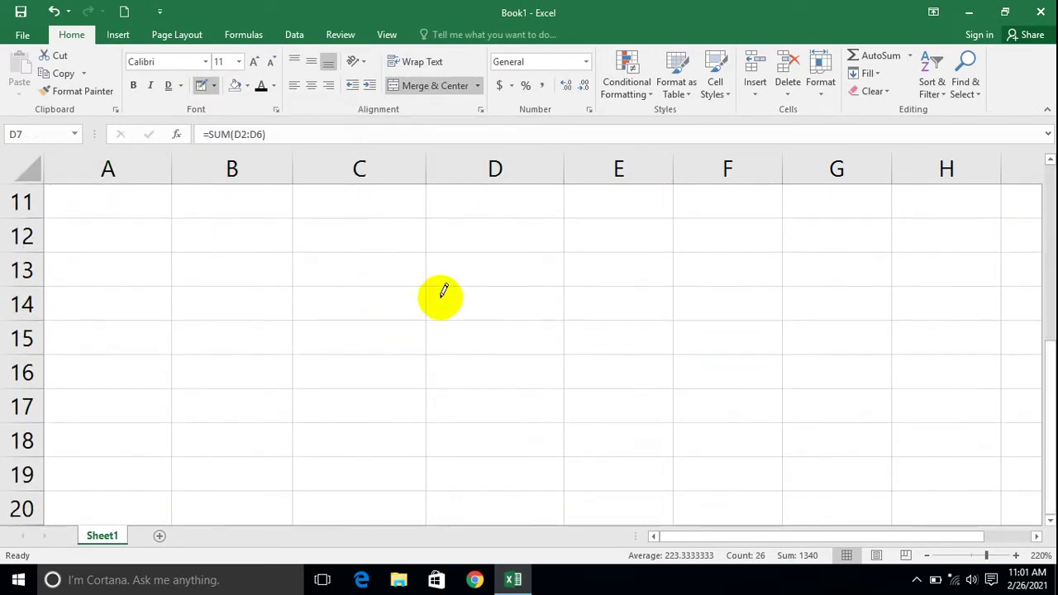
drag(110, 249, 556, 283)
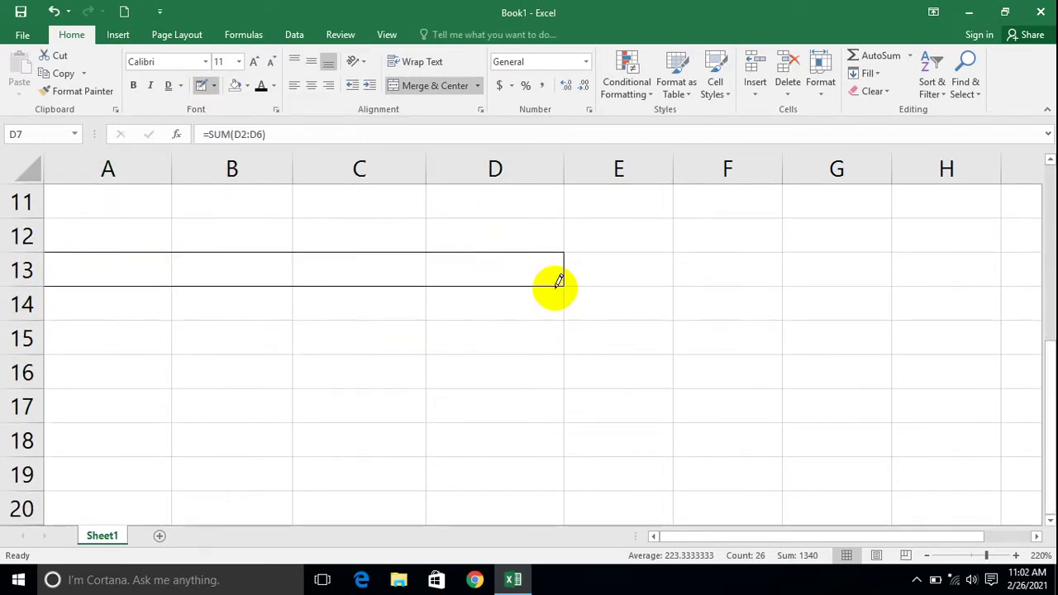
mouse_move(198, 256)
mouse_down()
mouse_move(161, 288)
mouse_move(171, 455)
mouse_up()
drag(293, 250, 297, 451)
click(212, 86)
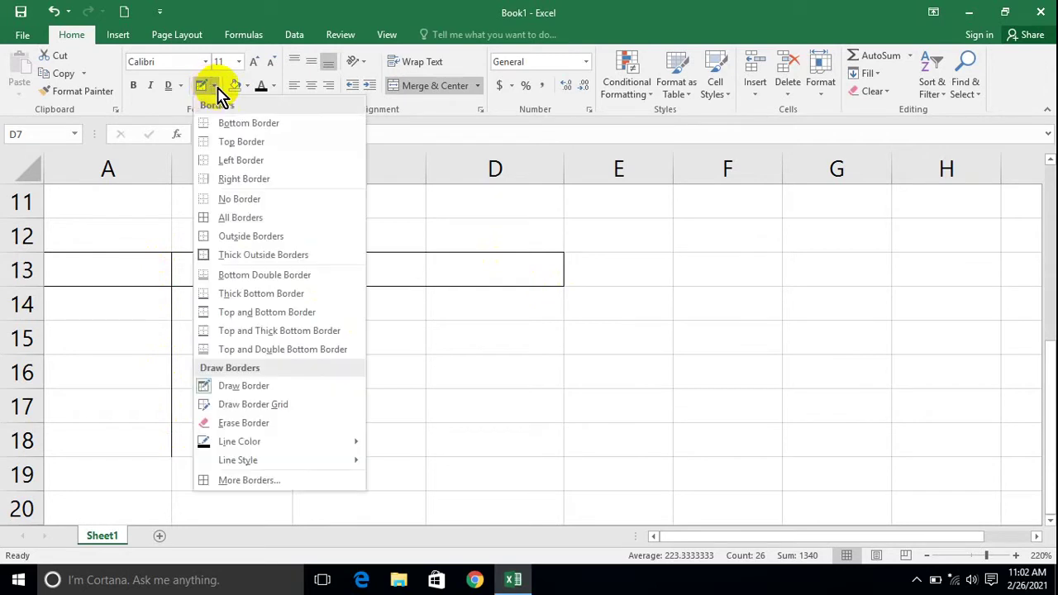
- With Draw Border Grid, grid D16:G19 and then, further down, A23:G28
click(281, 407)
drag(426, 355, 846, 491)
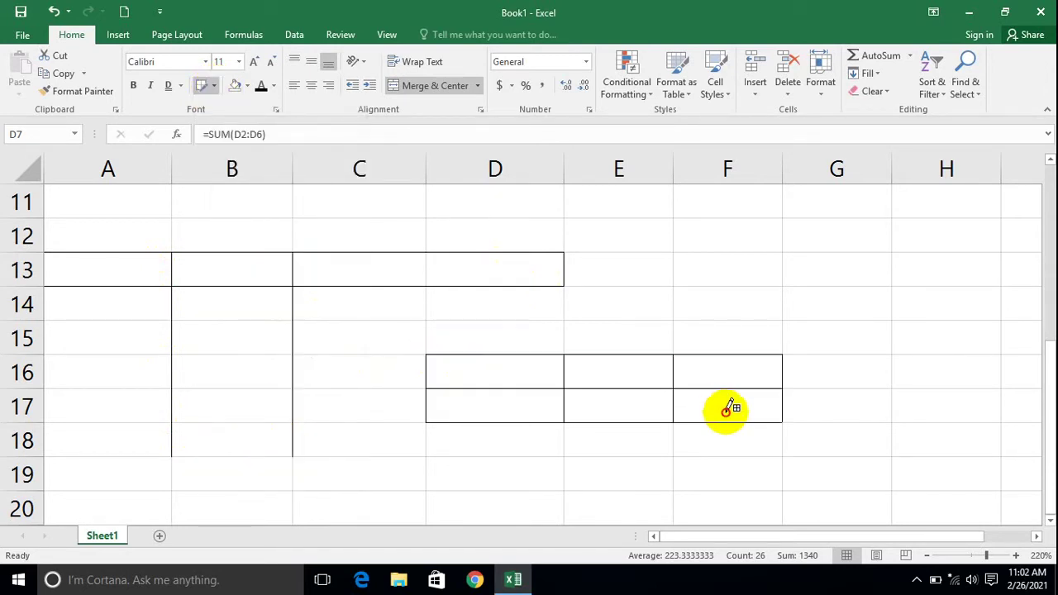
drag(1049, 395, 1050, 395)
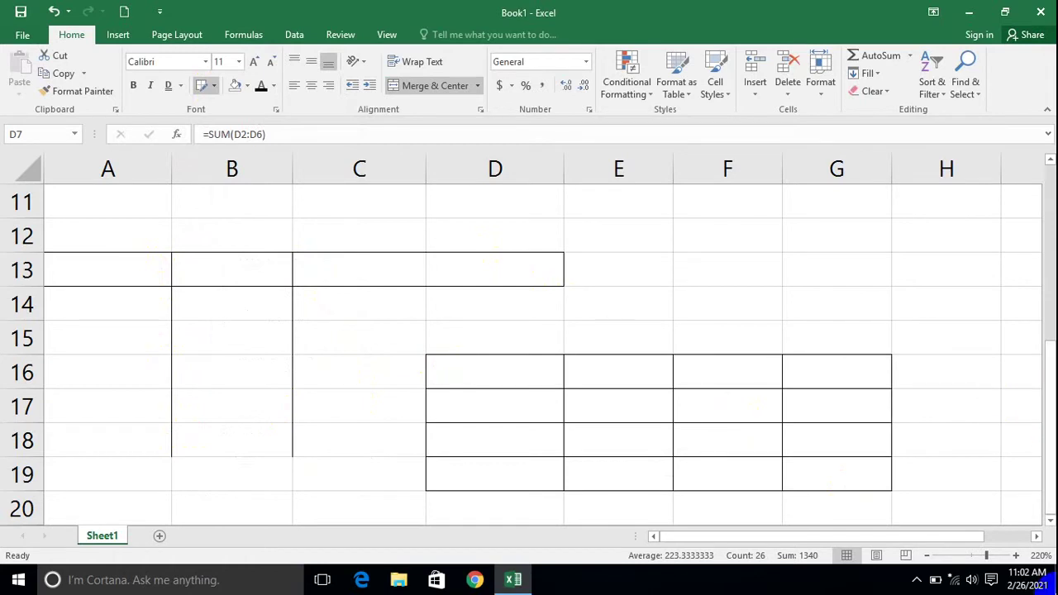
drag(1049, 519, 1050, 519)
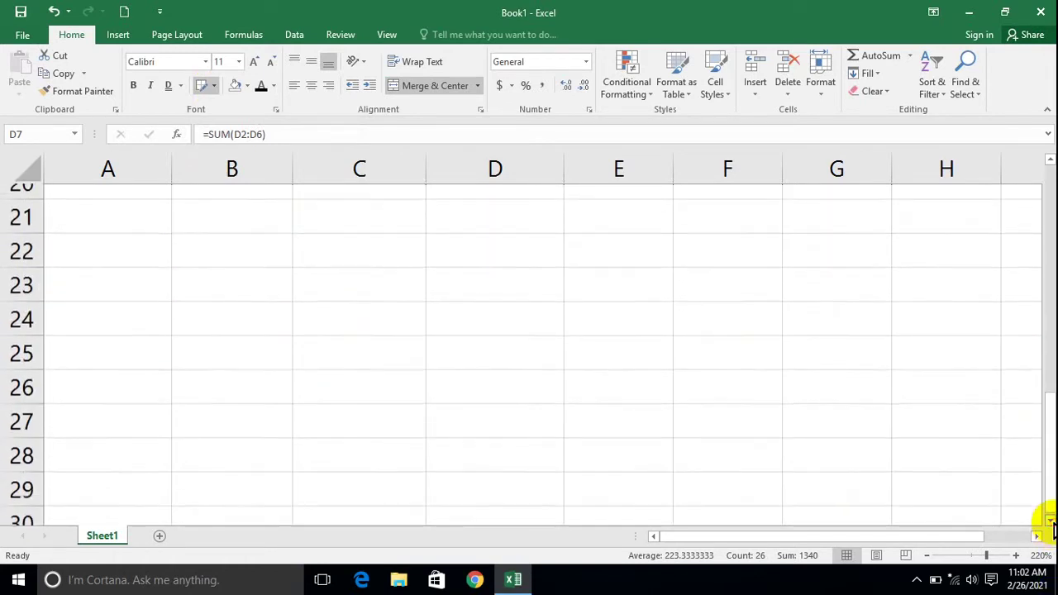
drag(111, 220, 815, 405)
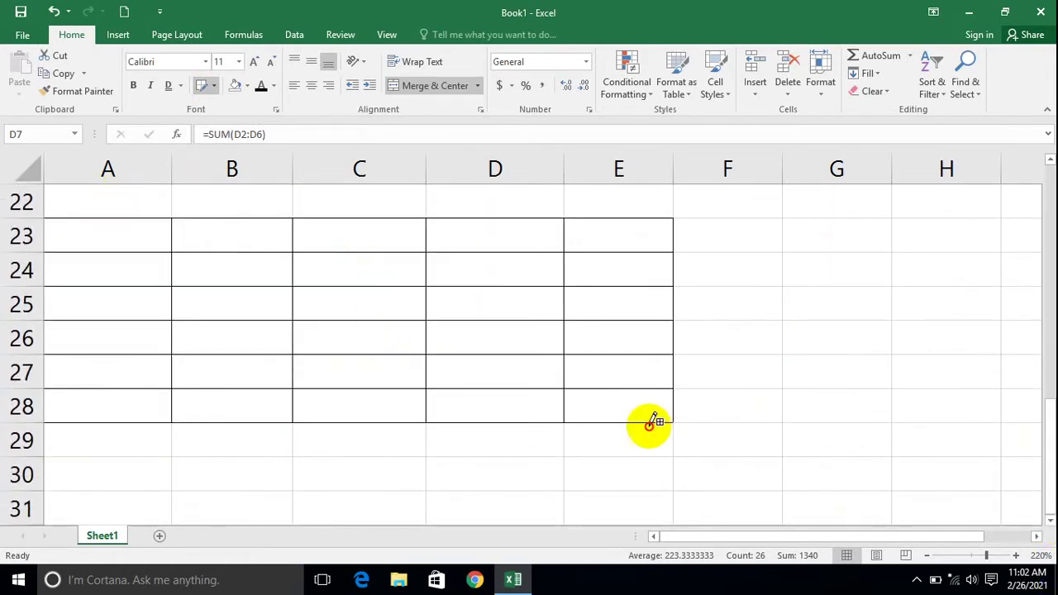
- Use Erase Border to wipe the A23:G28 grid and most of D16:G19, then stop erasing
click(213, 85)
click(243, 423)
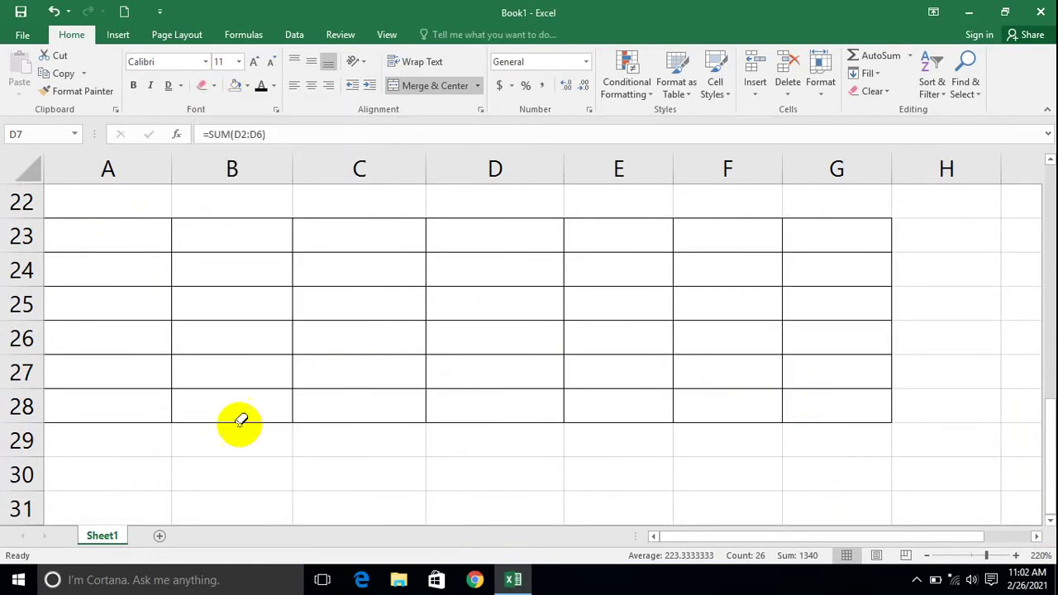
mouse_move(86, 225)
mouse_down()
mouse_move(597, 409)
mouse_move(918, 435)
mouse_up()
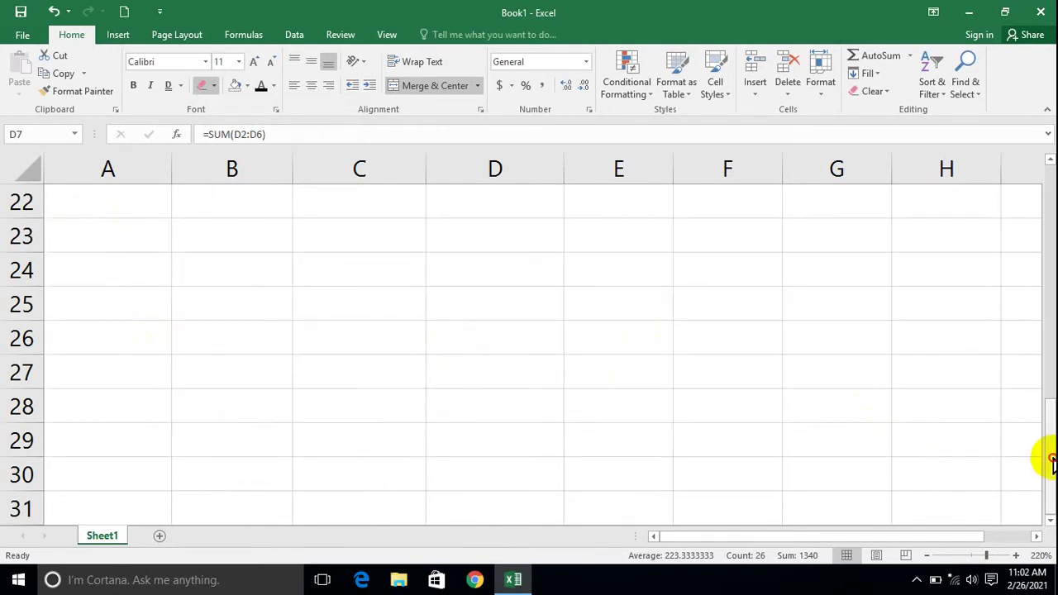
mouse_move(1051, 461)
mouse_down()
mouse_move(1038, 314)
mouse_move(1039, 372)
mouse_up()
drag(919, 491, 519, 283)
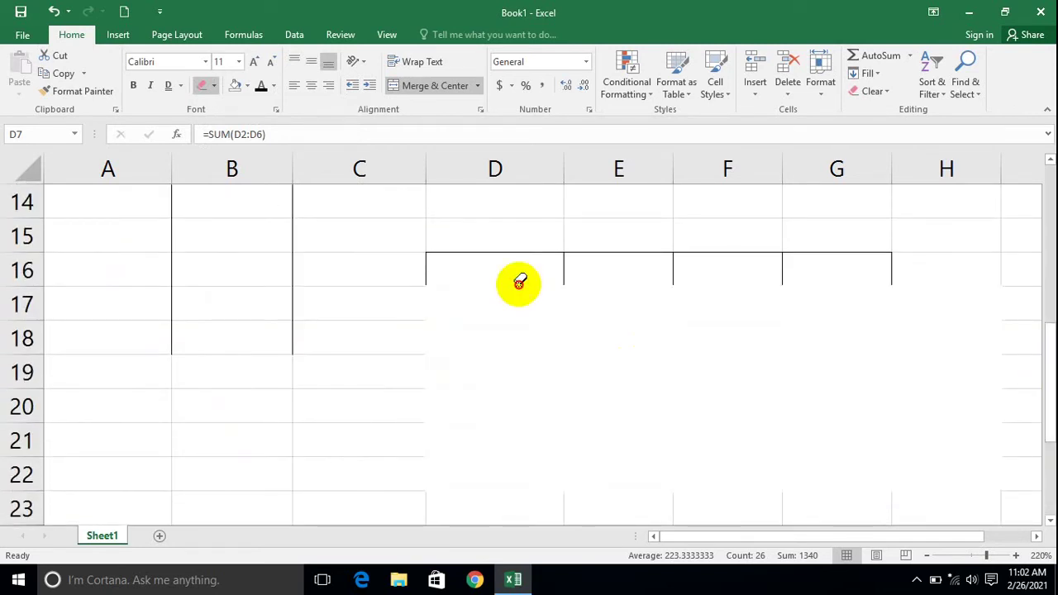
scroll(519, 282, up, 5)
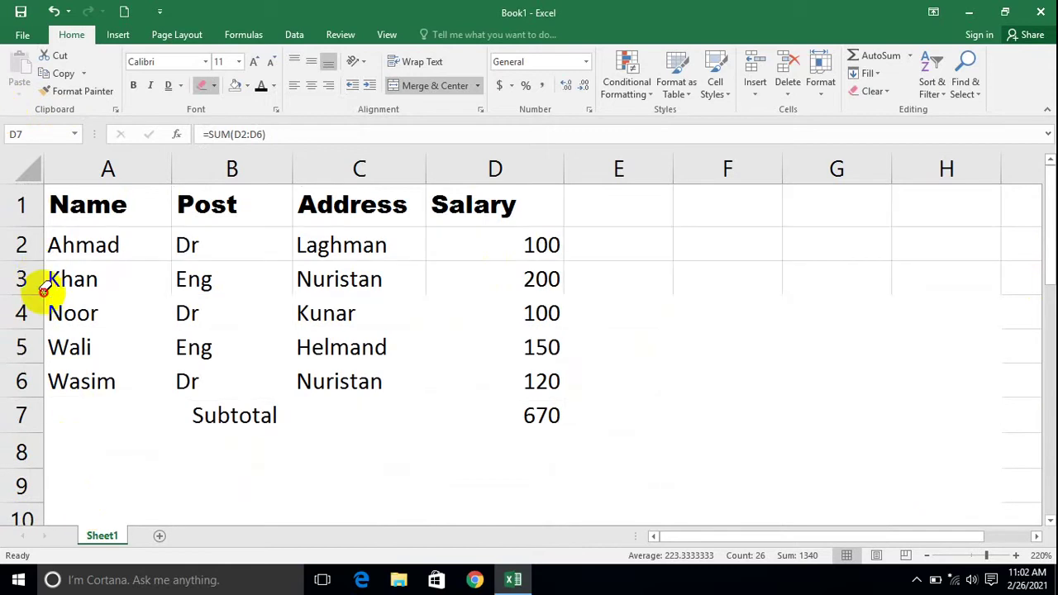
key(Escape)
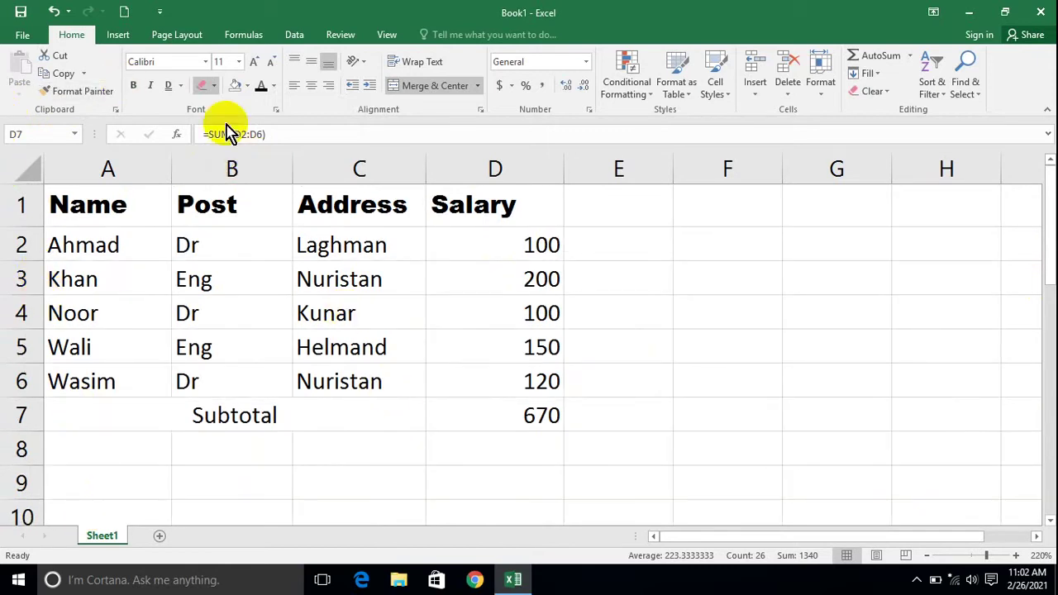
- Draw a border outline around E1:G4 and set the border line colour to red
click(214, 86)
mouse_move(239, 442)
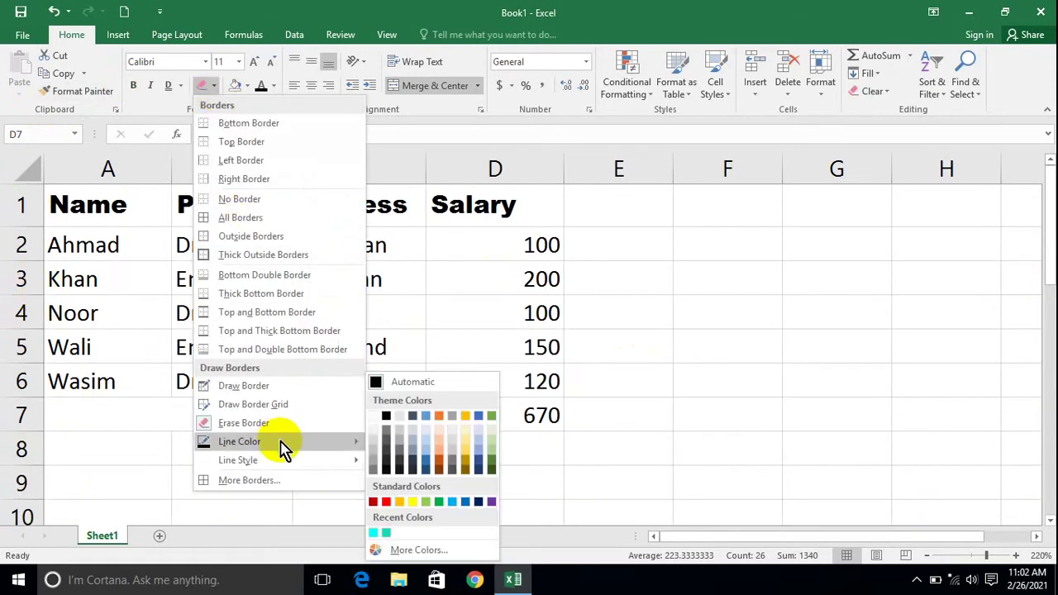
click(299, 386)
drag(641, 216, 859, 313)
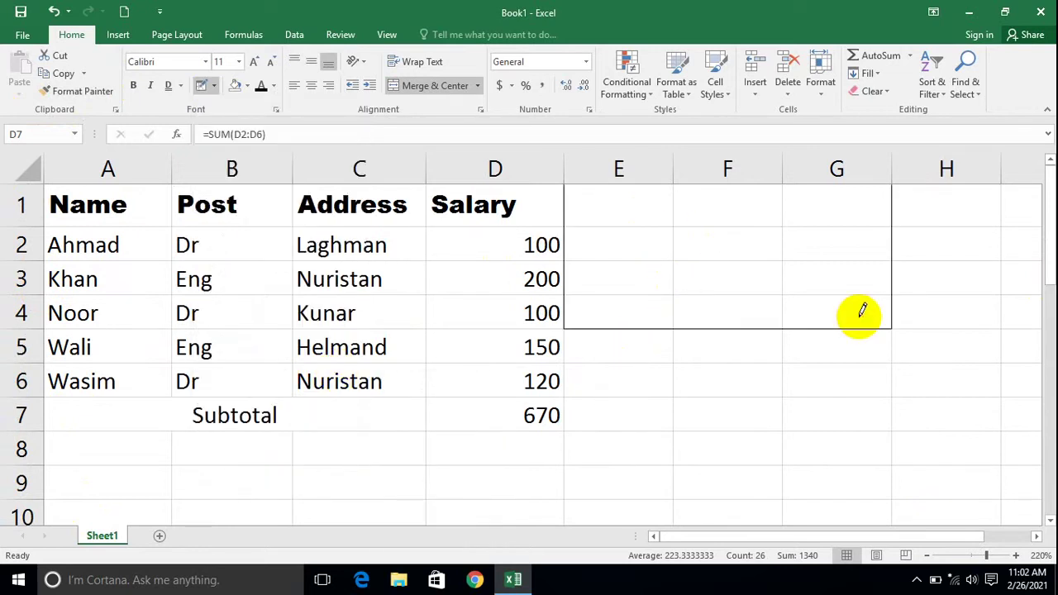
click(217, 91)
mouse_move(239, 441)
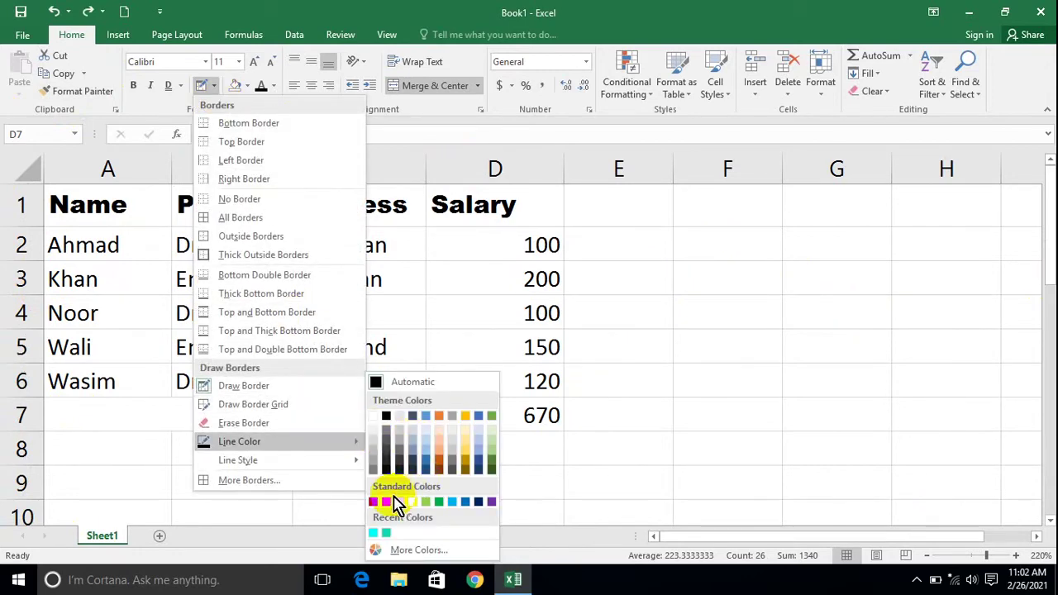
click(389, 504)
- Draw a red border grid over F3:H6, then undo it
click(213, 86)
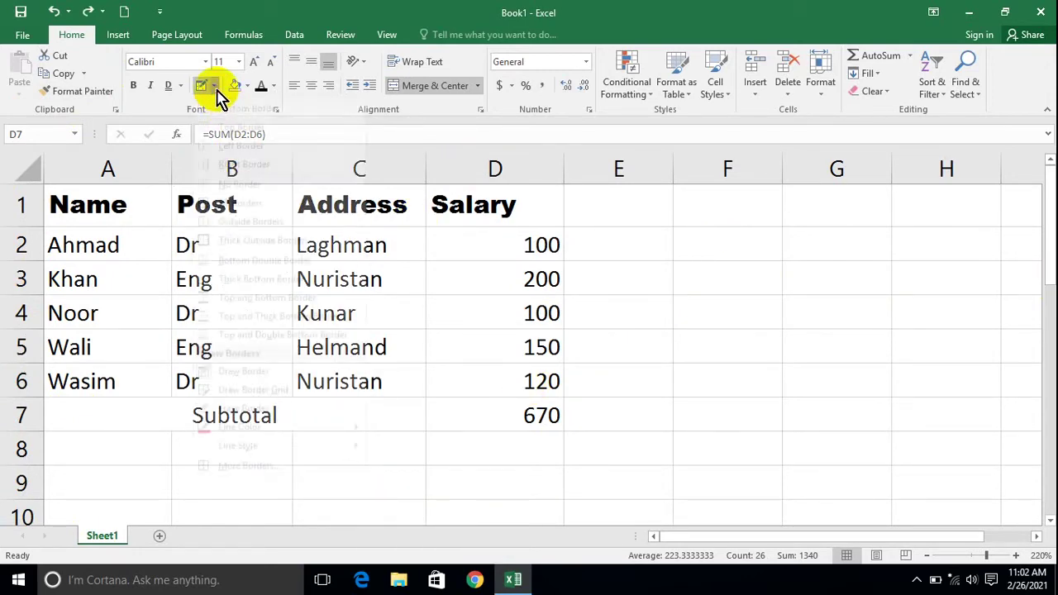
click(270, 407)
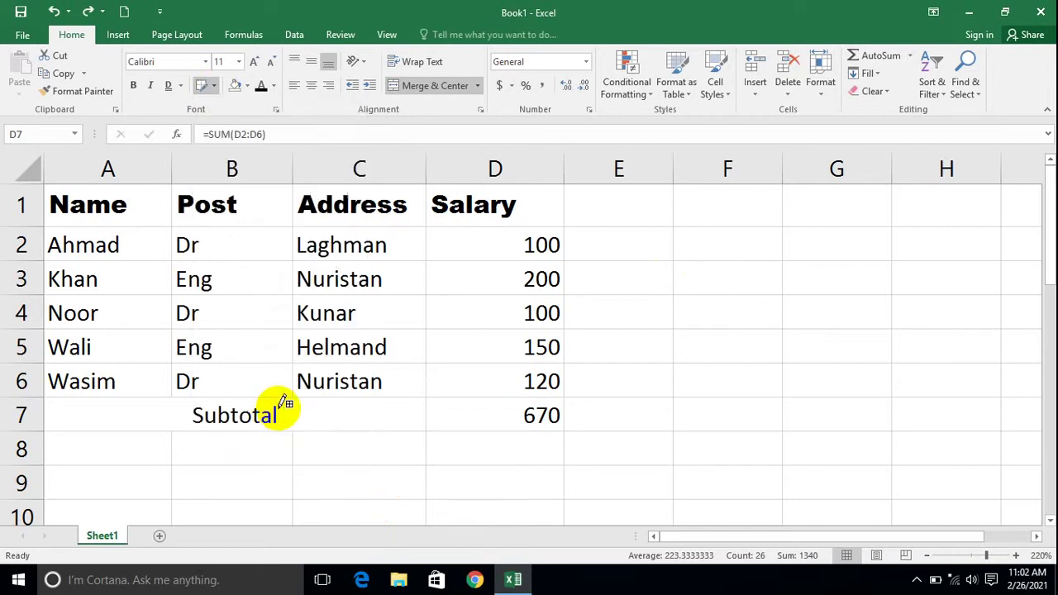
drag(721, 281, 906, 368)
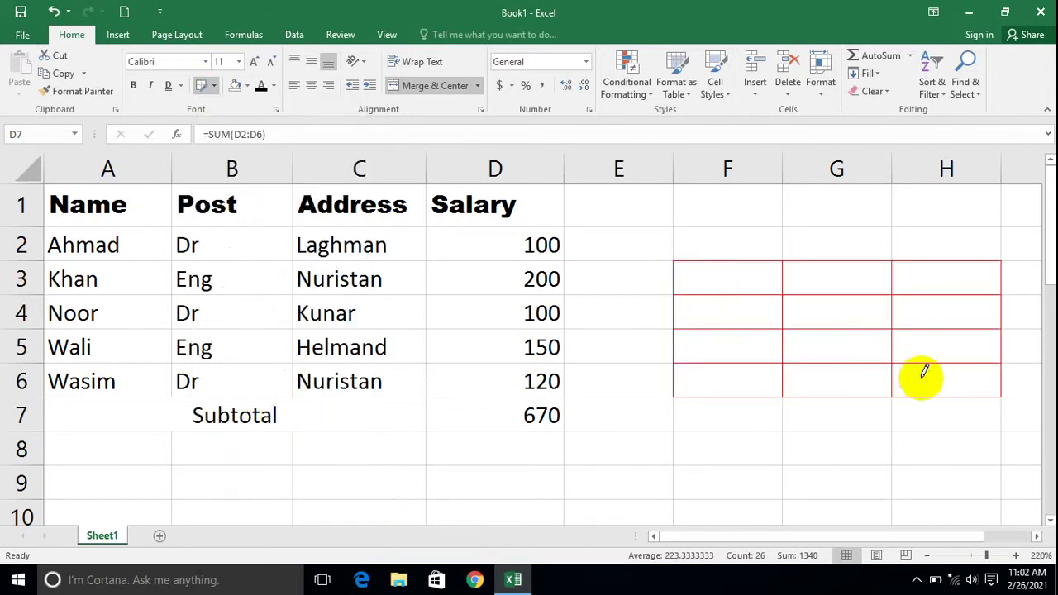
key(ctrl+z)
click(214, 86)
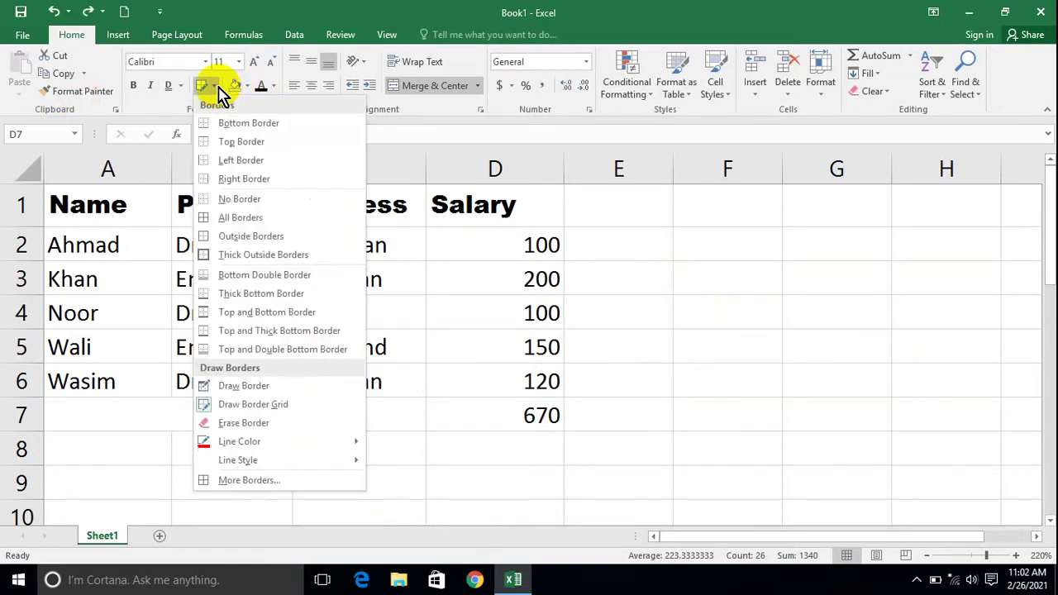
mouse_move(248, 460)
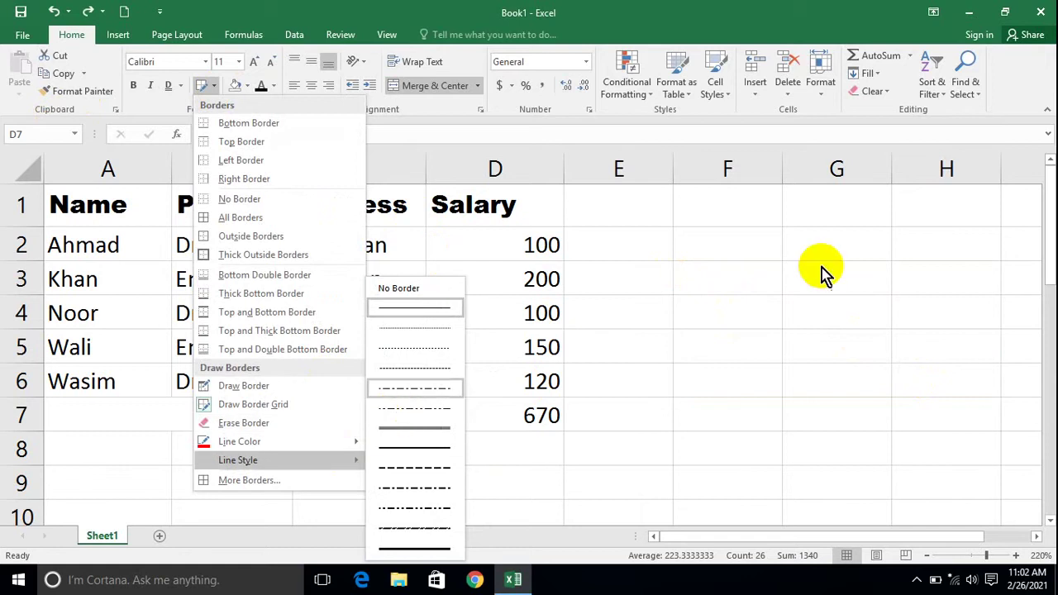
- Draw red border grids over F2:H5 and E3:G7, undoing each one
click(727, 243)
drag(675, 230, 941, 364)
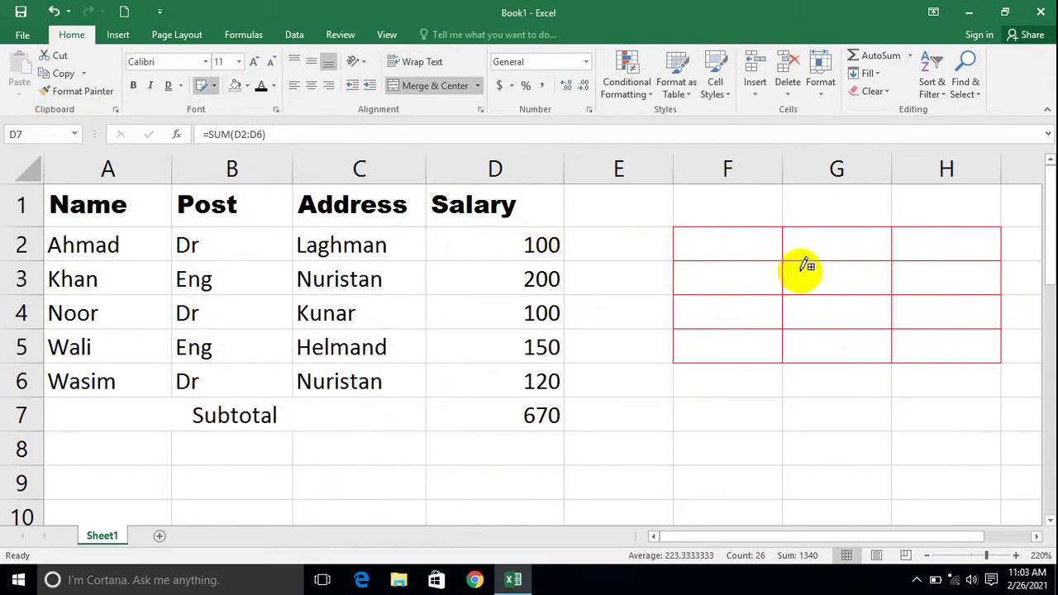
key(ctrl+z)
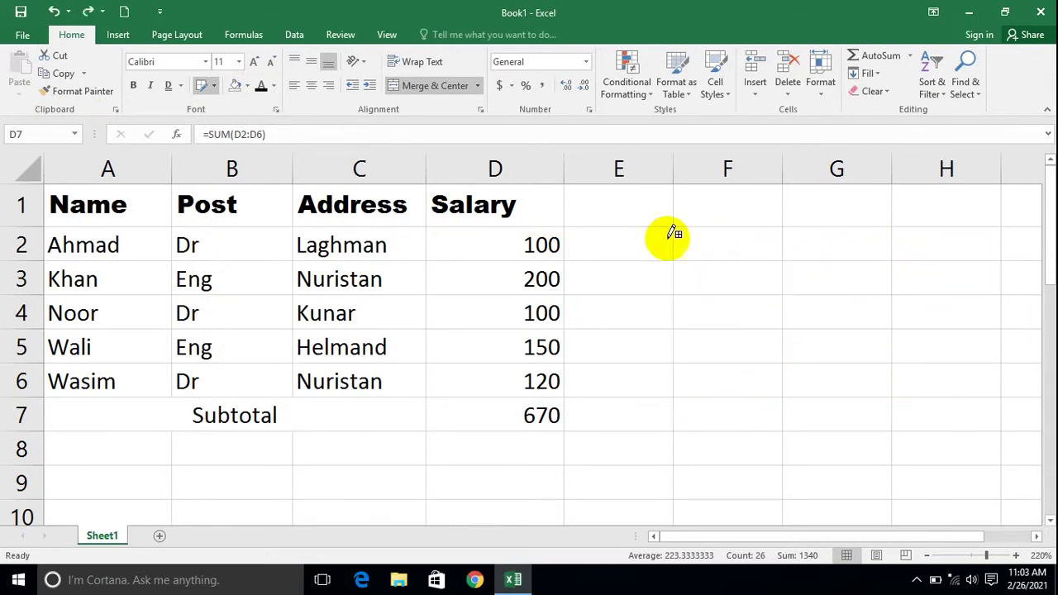
click(214, 86)
mouse_move(237, 460)
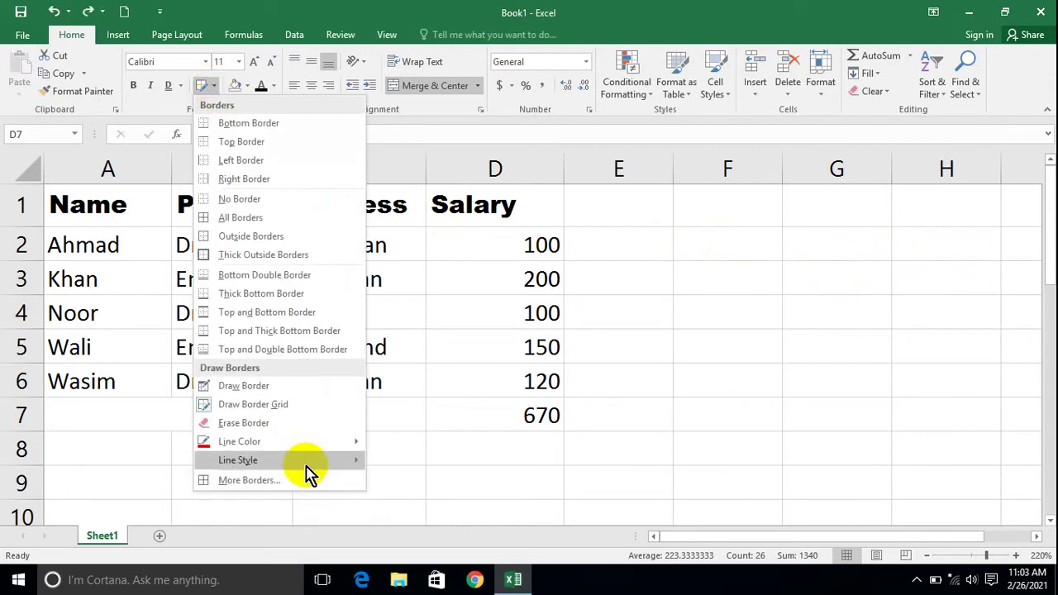
click(433, 449)
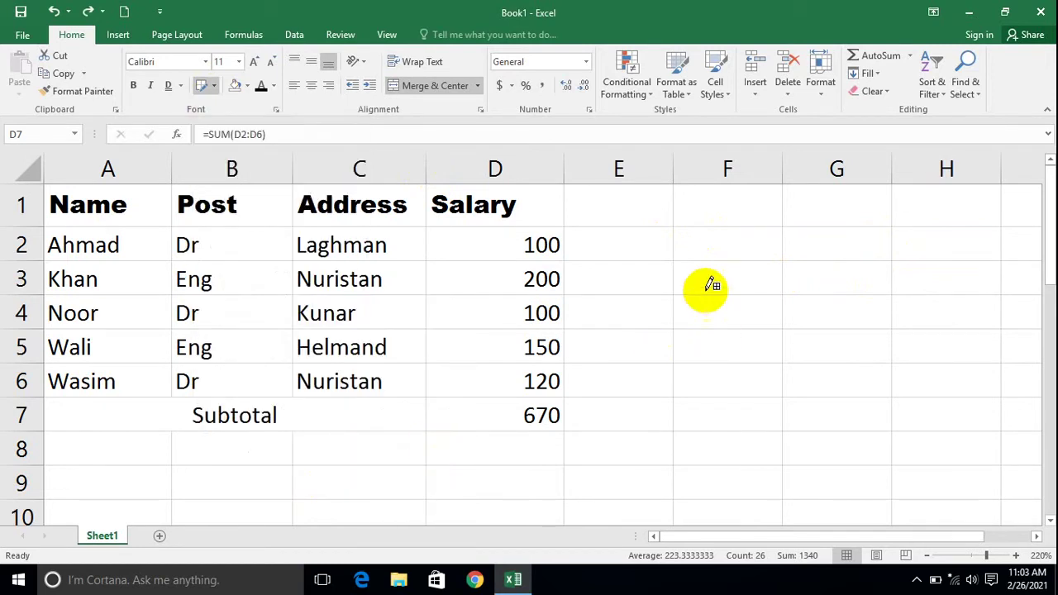
drag(571, 269, 876, 399)
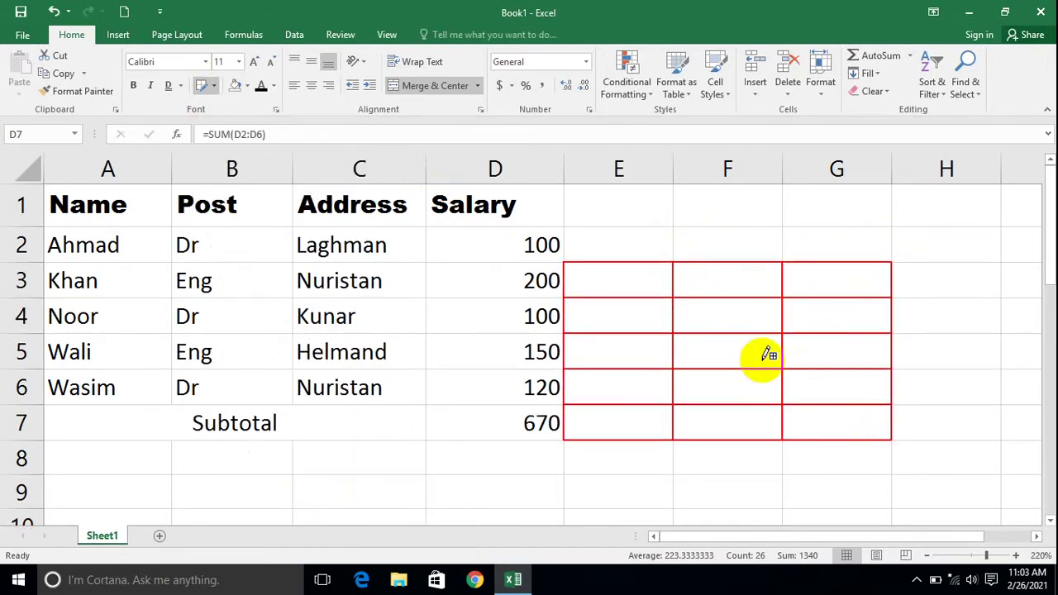
key(ctrl+z)
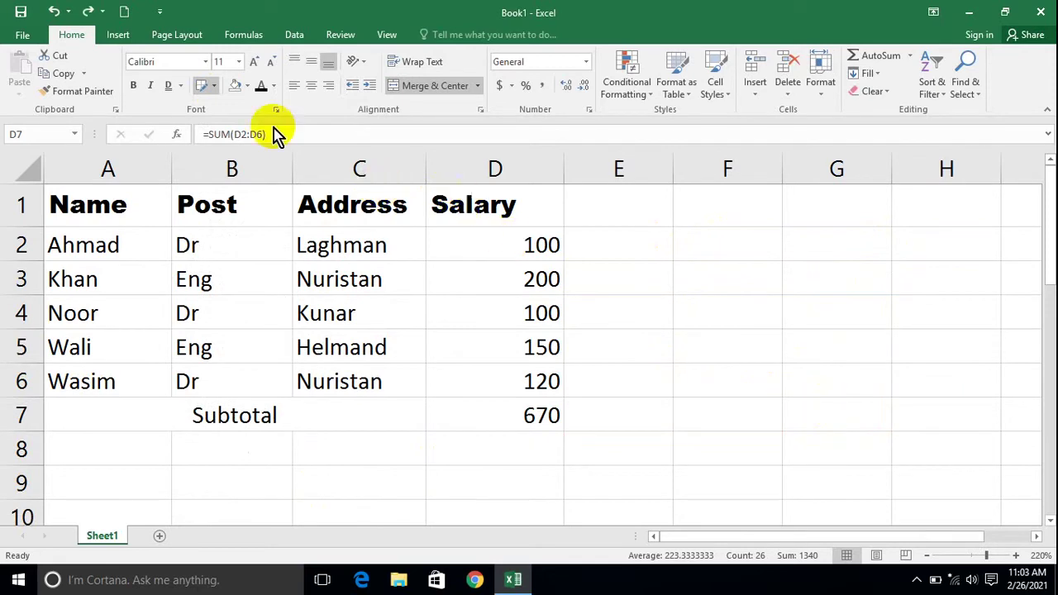
click(215, 85)
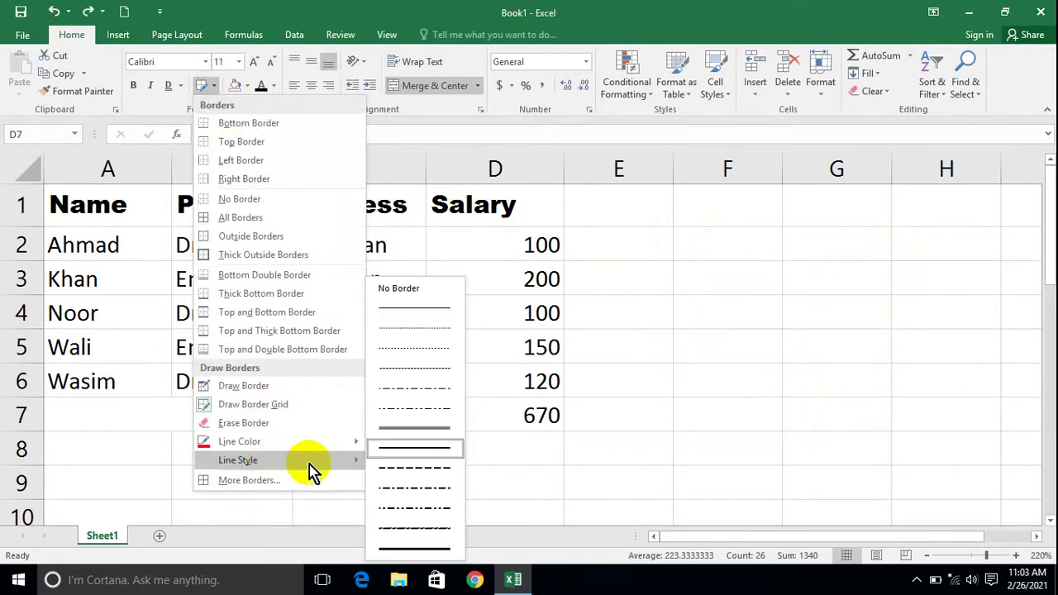
click(248, 480)
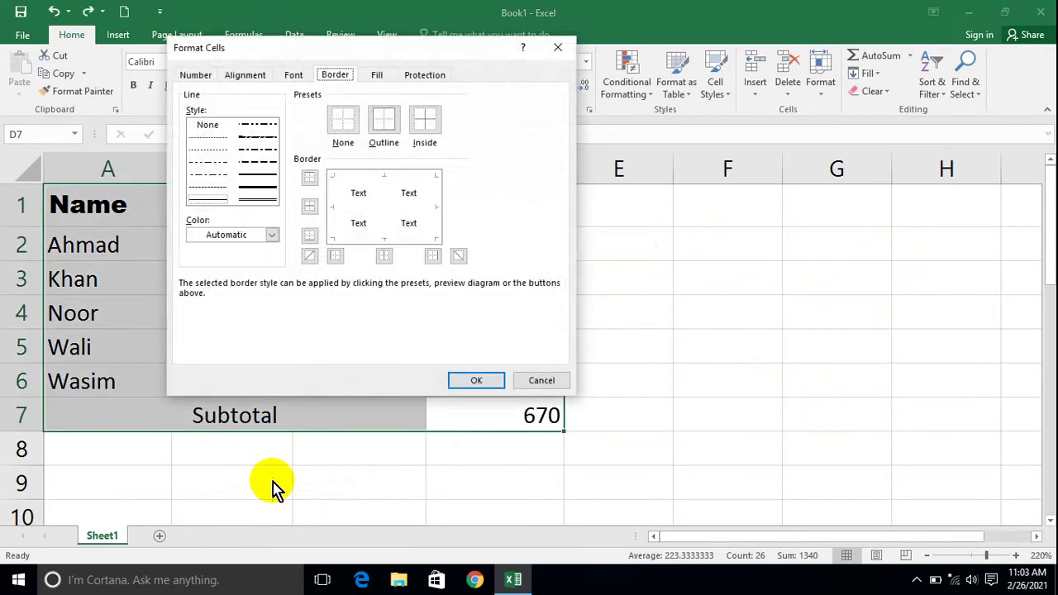
key(Escape)
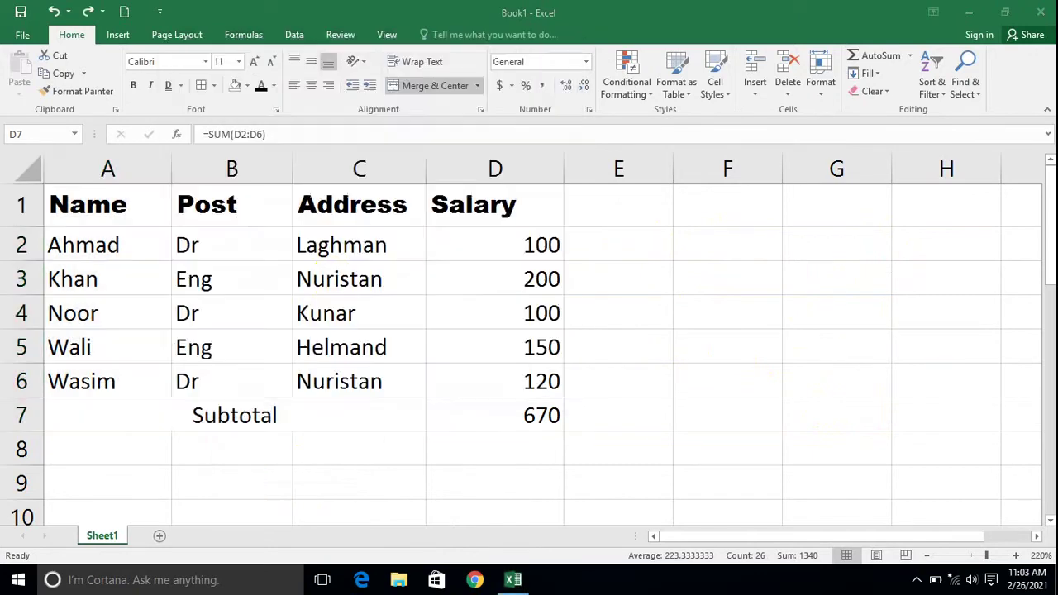
click(213, 86)
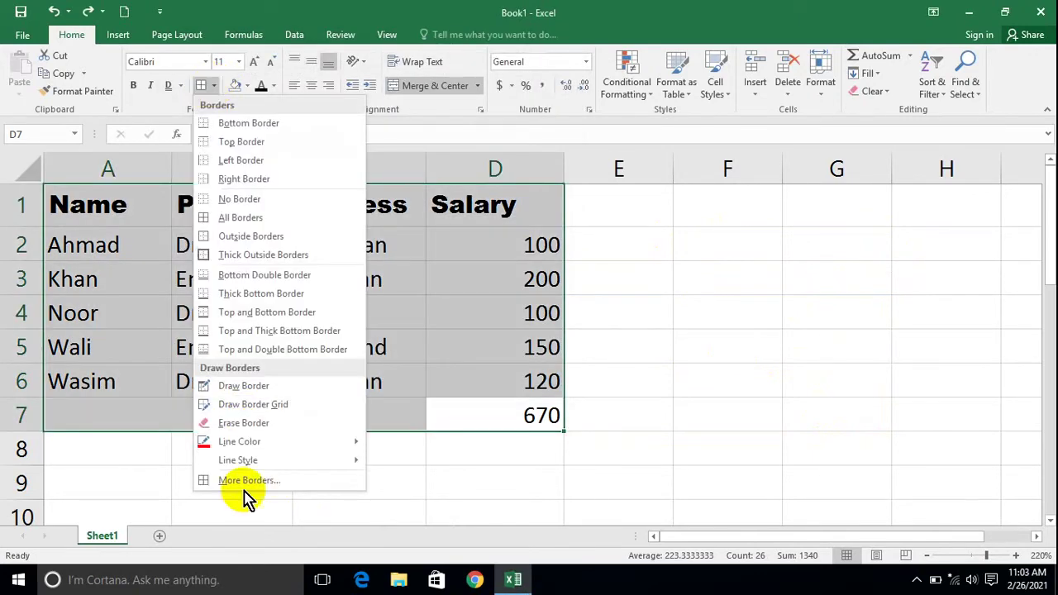
click(244, 481)
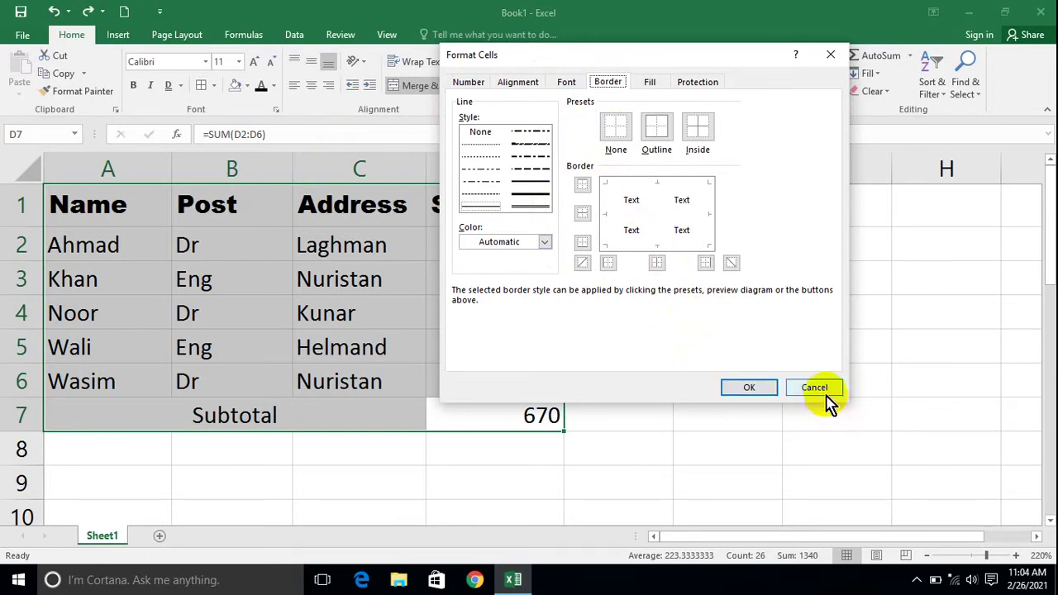
click(816, 388)
click(214, 86)
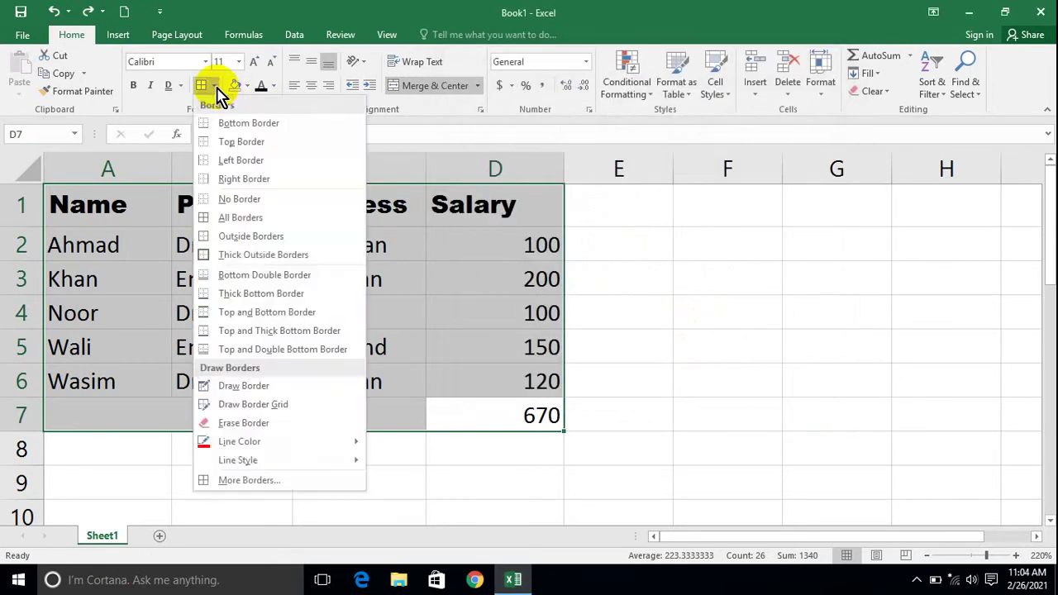
click(537, 451)
click(626, 446)
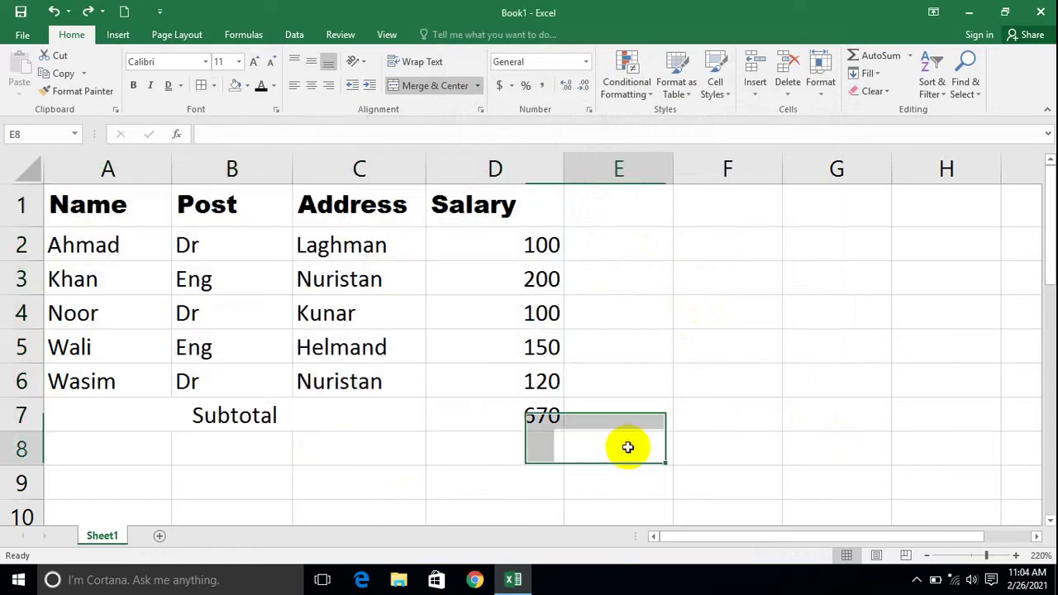
click(419, 369)
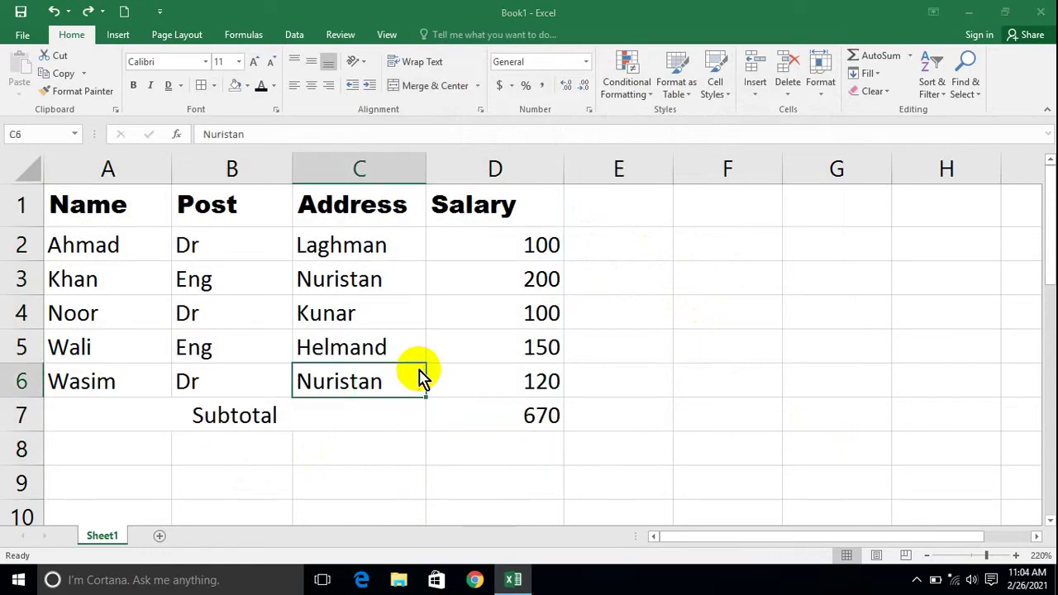
key(ctrl+1)
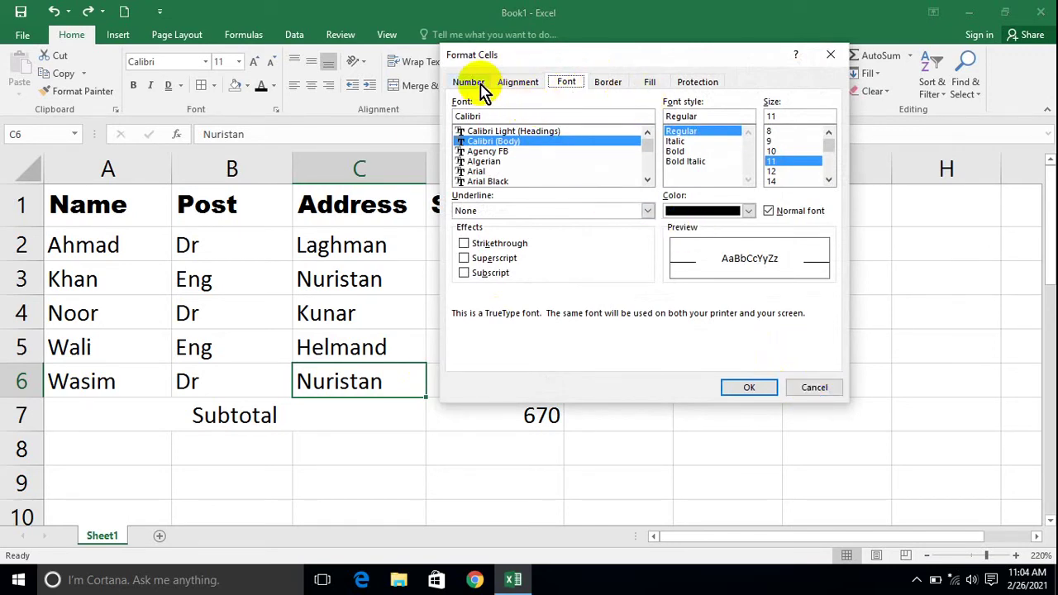
drag(508, 62, 281, 182)
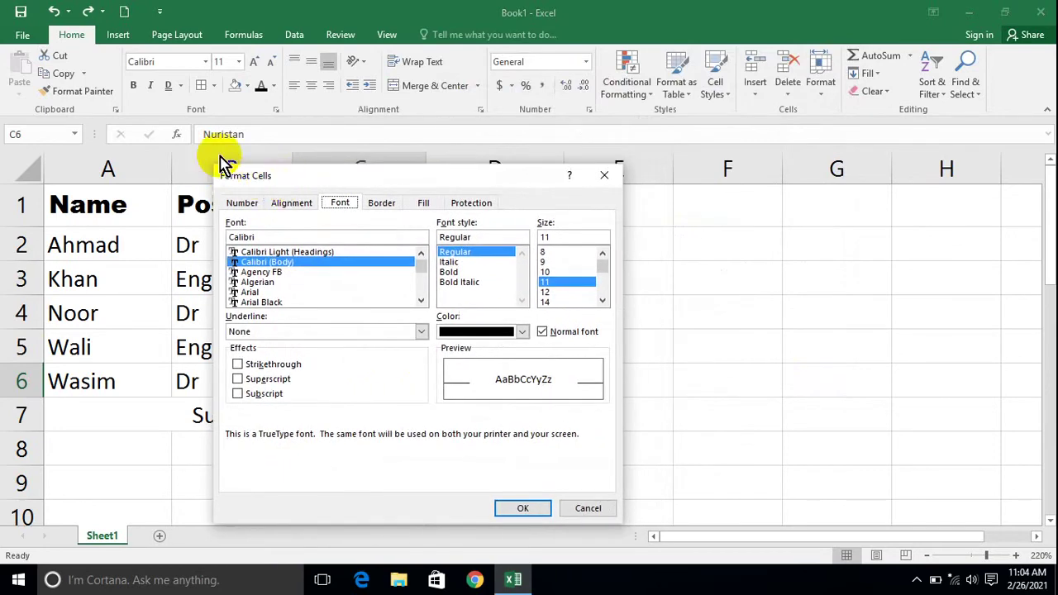
click(420, 205)
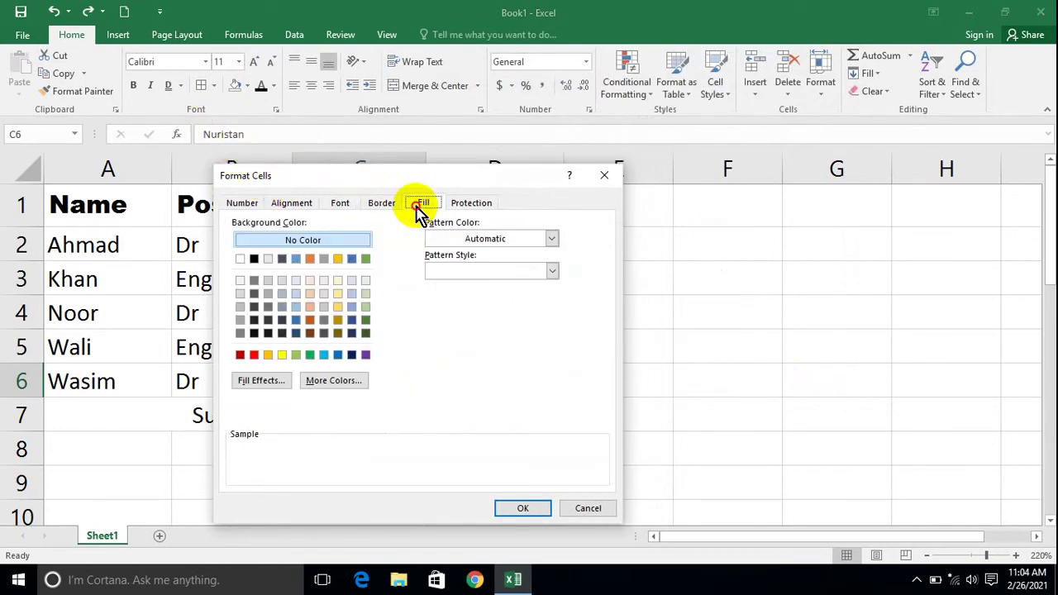
click(341, 203)
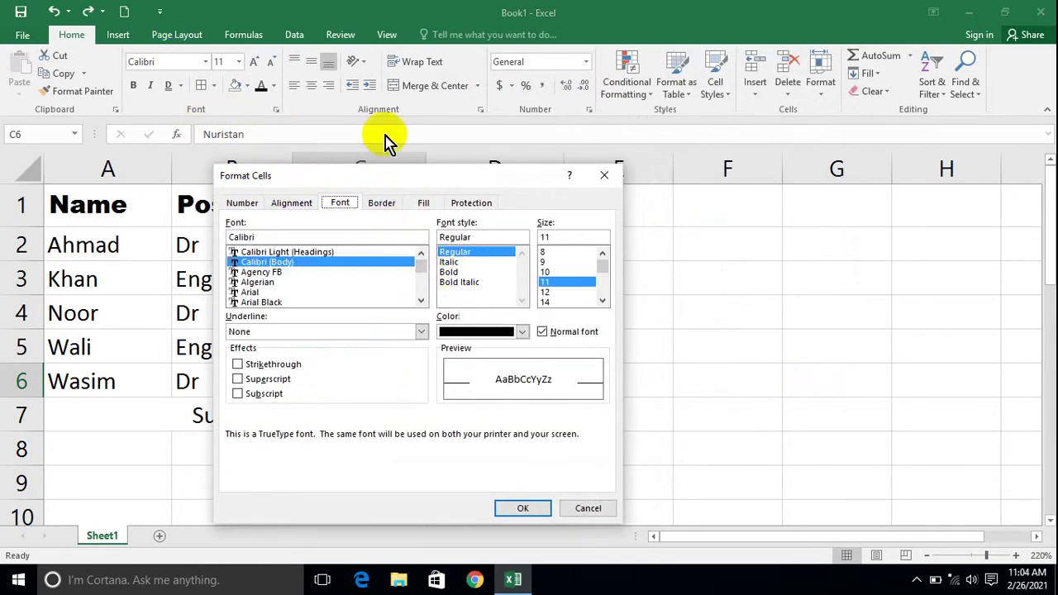
click(305, 203)
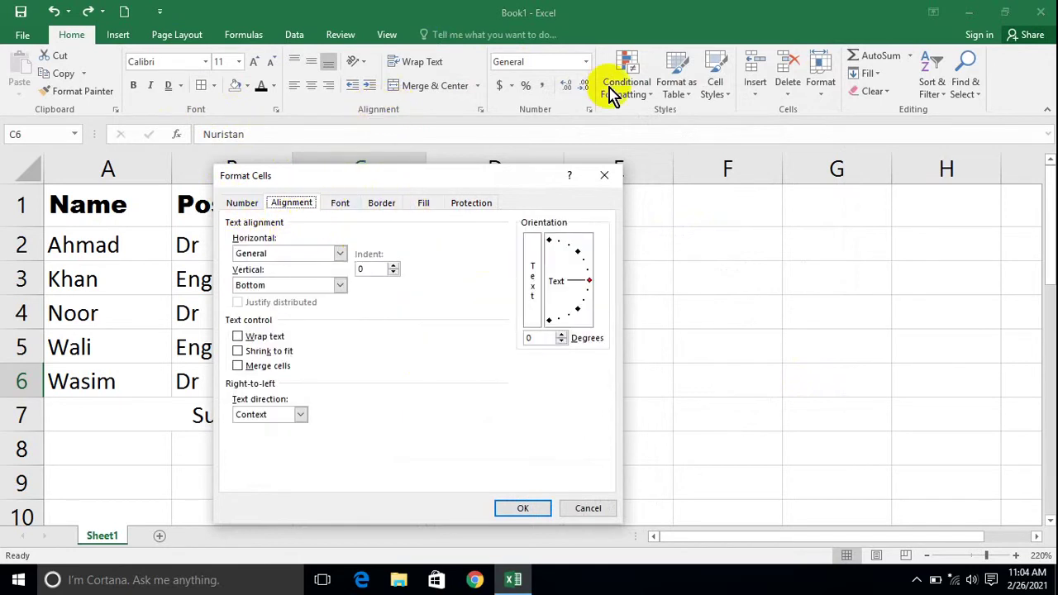
click(252, 205)
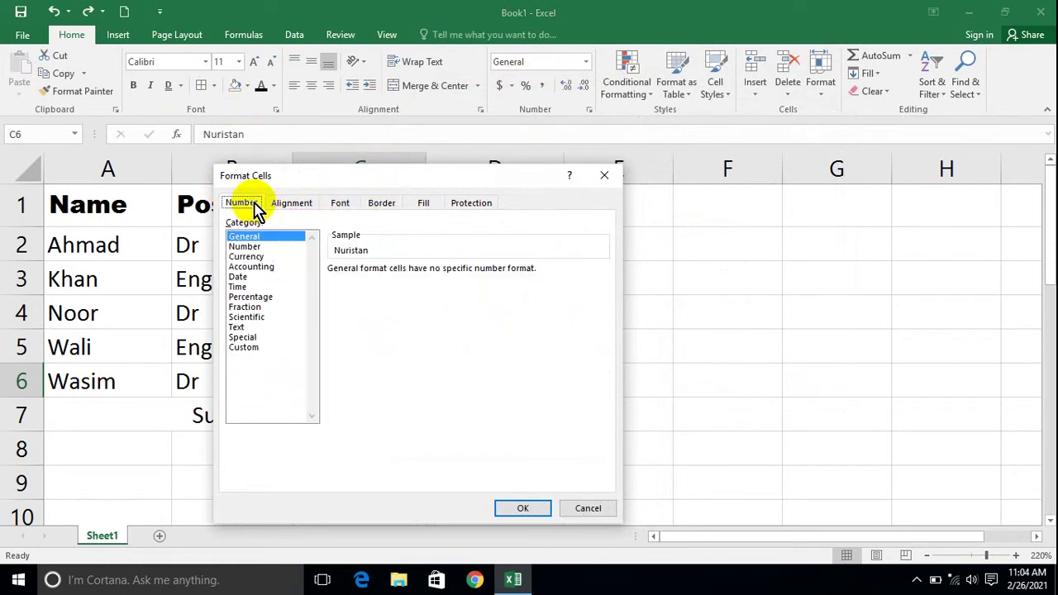
click(612, 175)
click(685, 269)
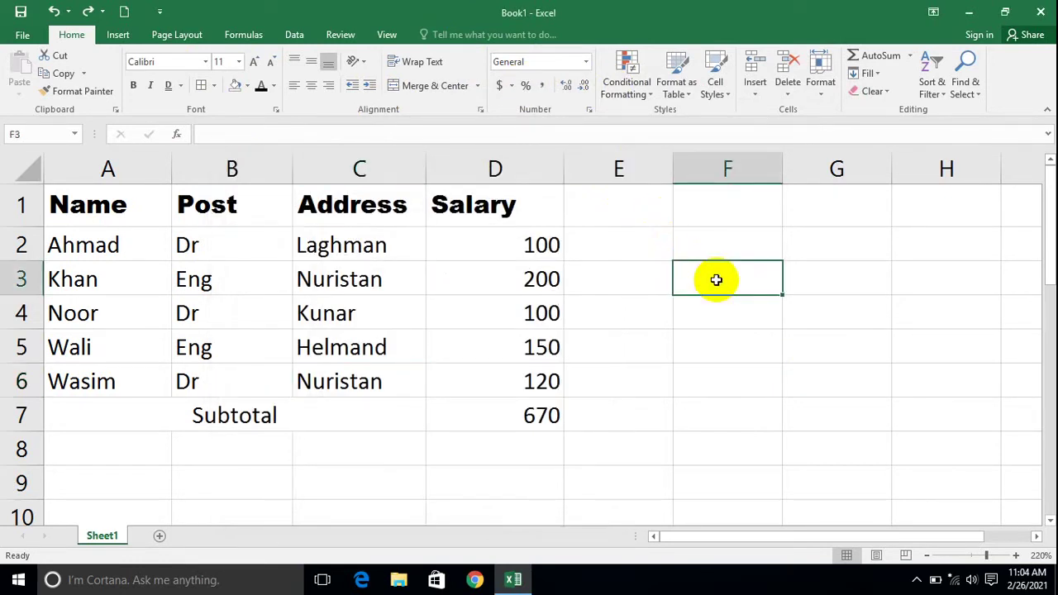
- Enter the note 'Ctrl+Shift+F' in F3, preview Format Cells, then select table A1:D7
text(Ctrl+Shift+F)
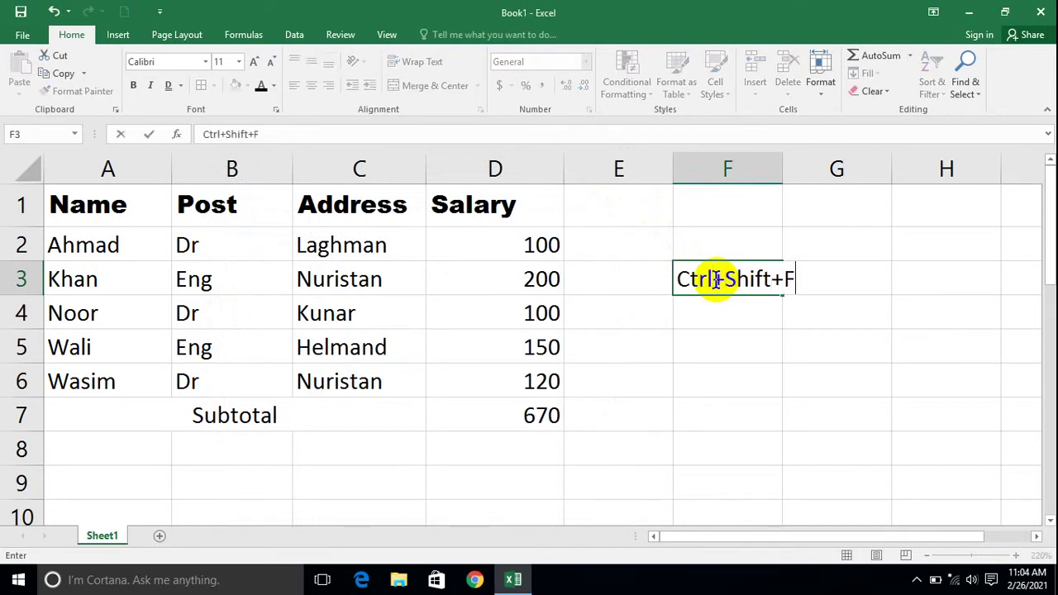
key(Return)
key(Return)
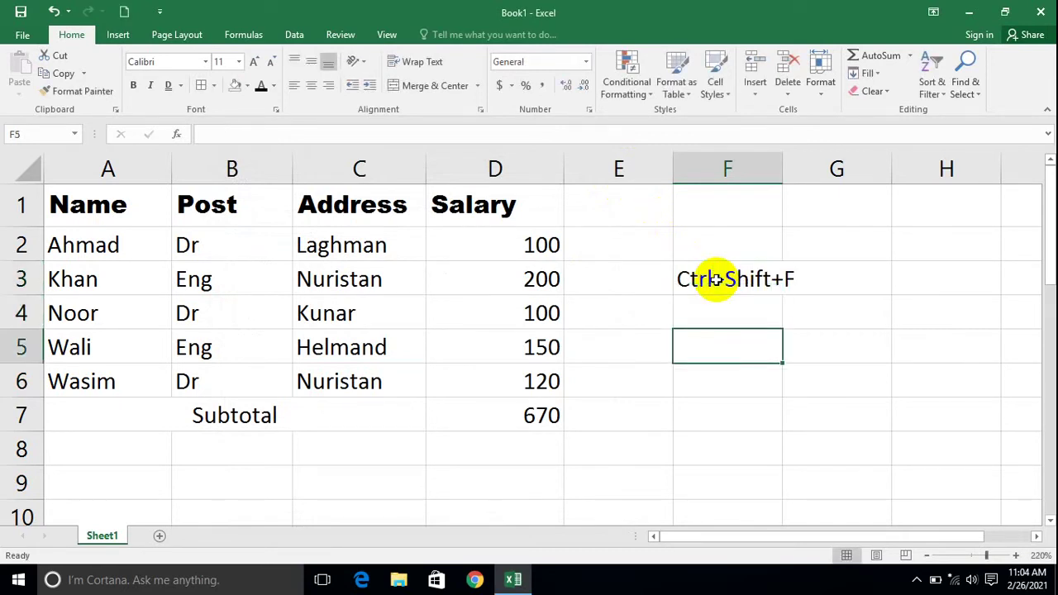
key(ctrl+shift+f)
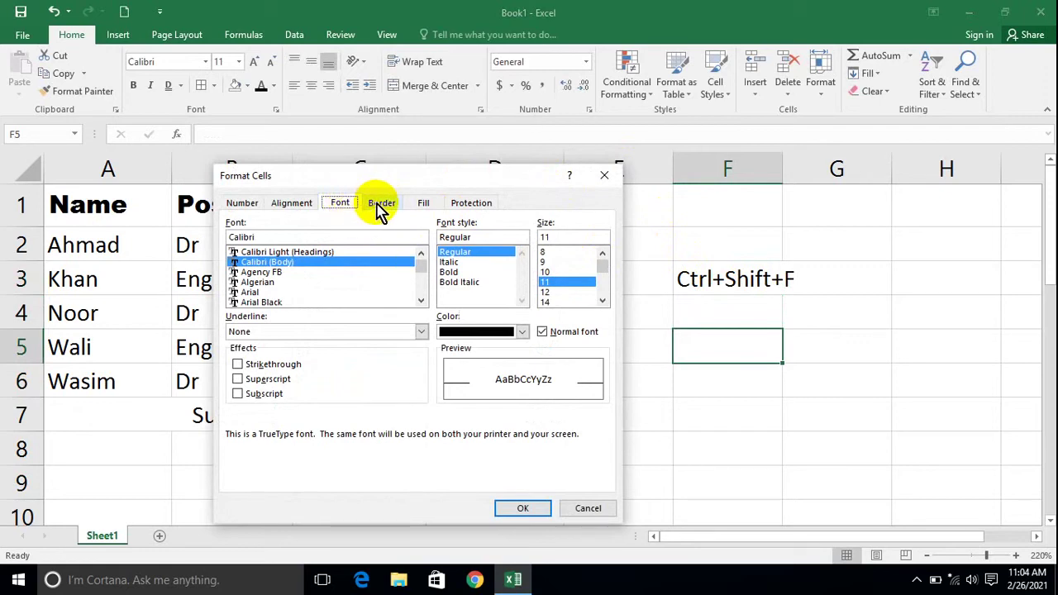
click(381, 205)
click(342, 205)
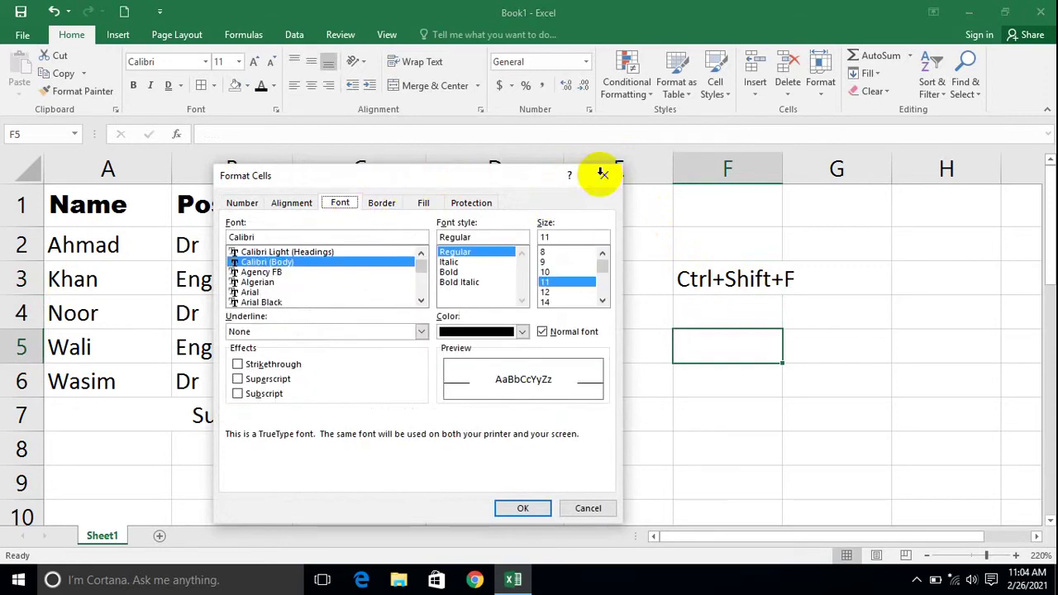
click(602, 174)
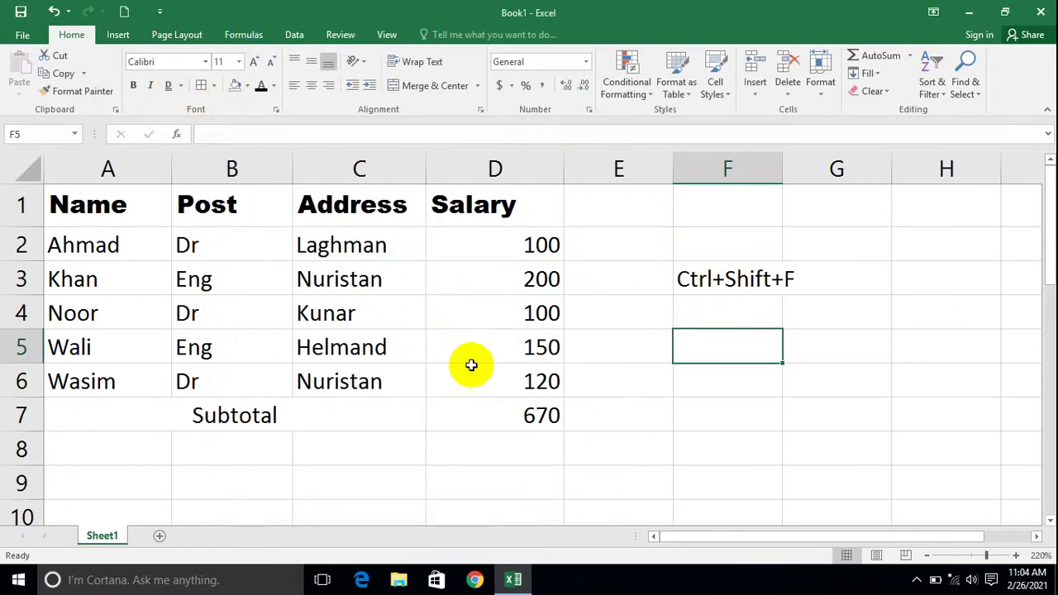
mouse_move(479, 415)
mouse_down()
mouse_move(314, 319)
mouse_move(49, 190)
mouse_up()
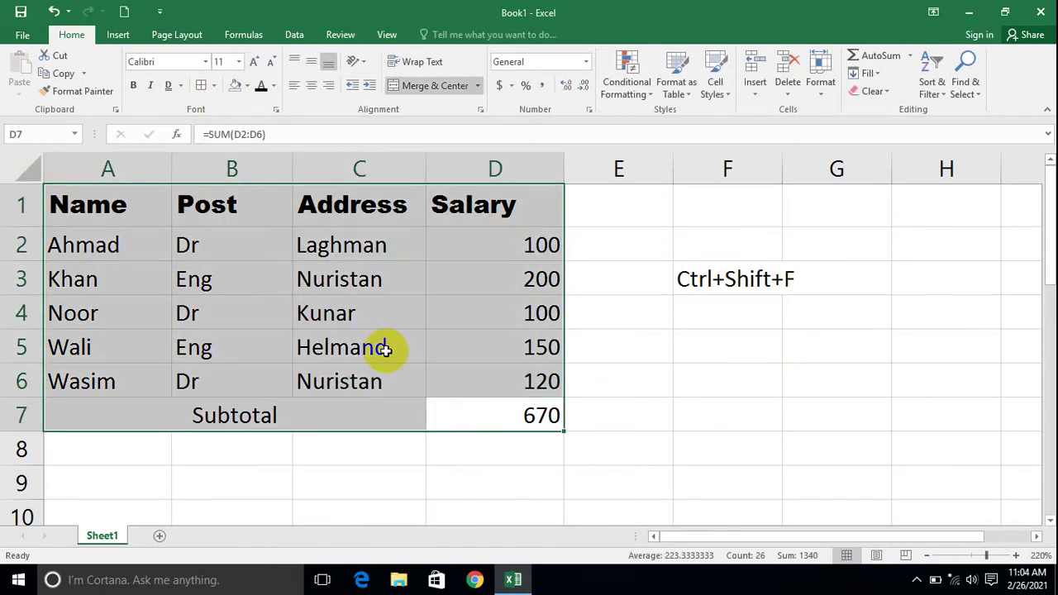
- In the table's Border settings, add a thick outline and choose the double-line style
key(ctrl+shift+f)
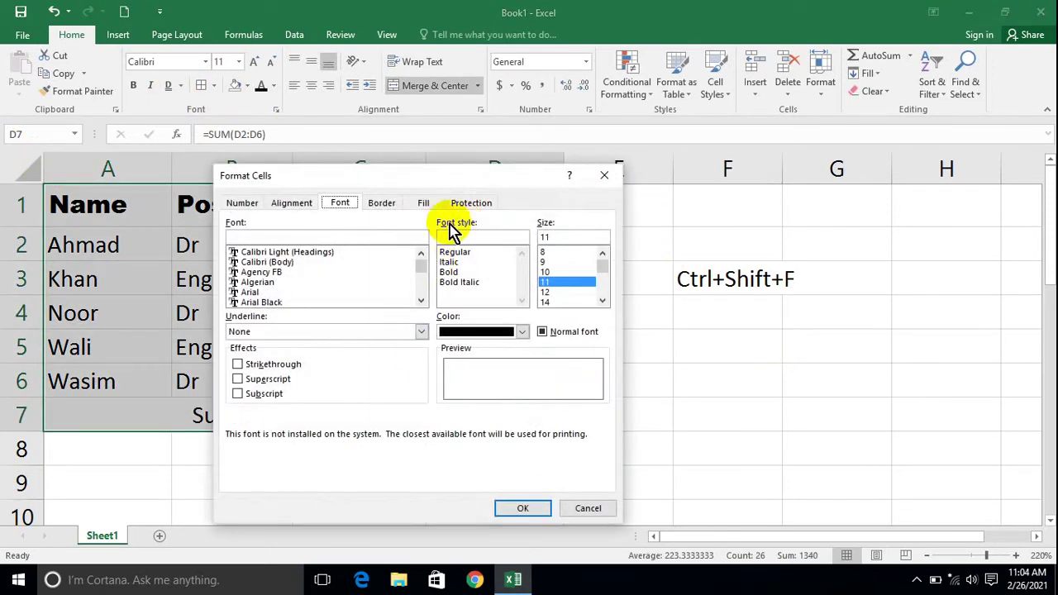
click(383, 203)
drag(395, 183, 571, 76)
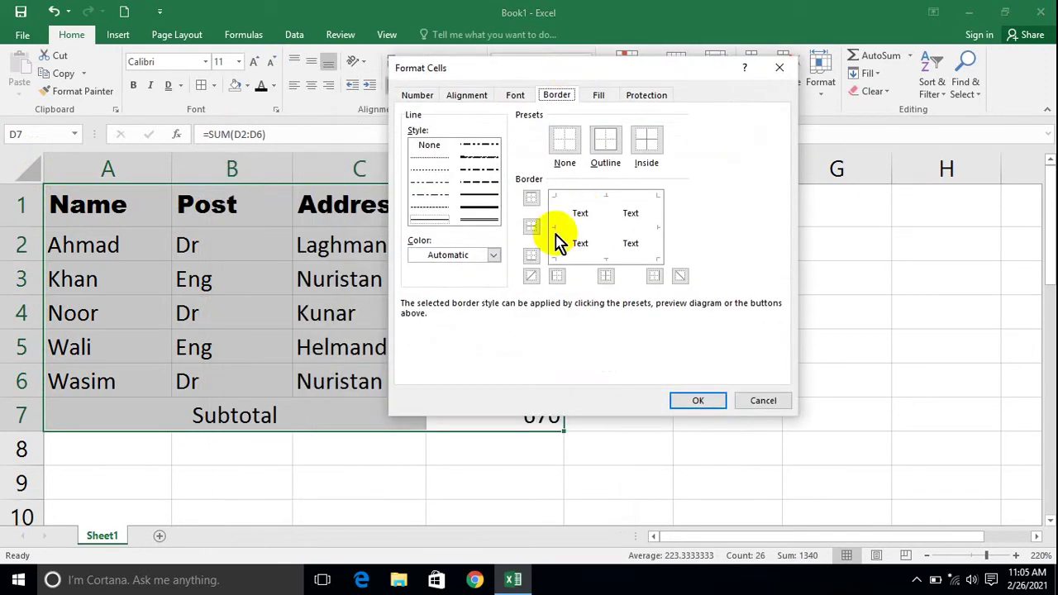
click(487, 203)
click(613, 148)
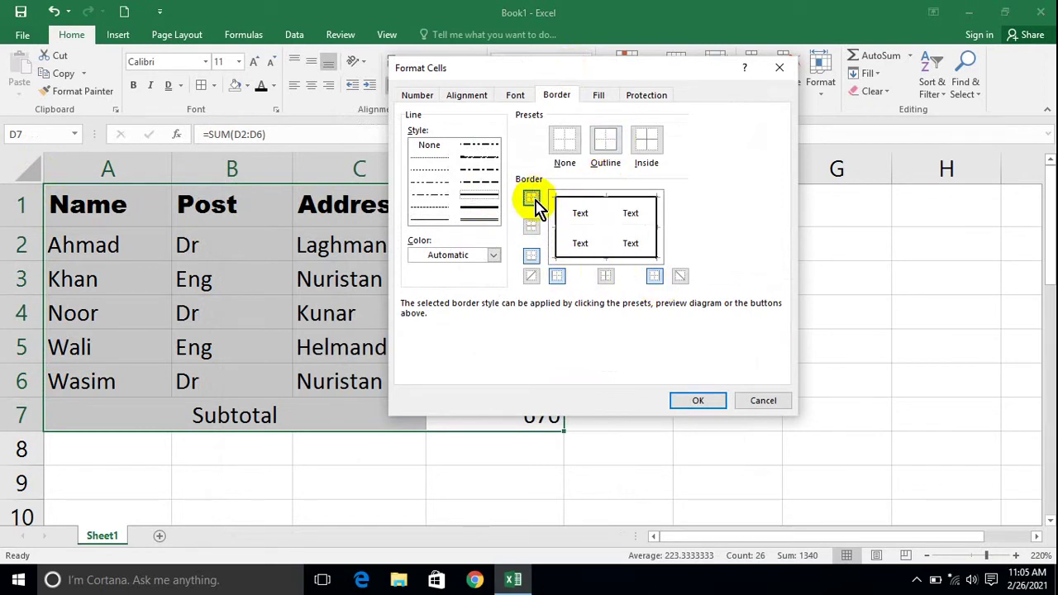
click(552, 232)
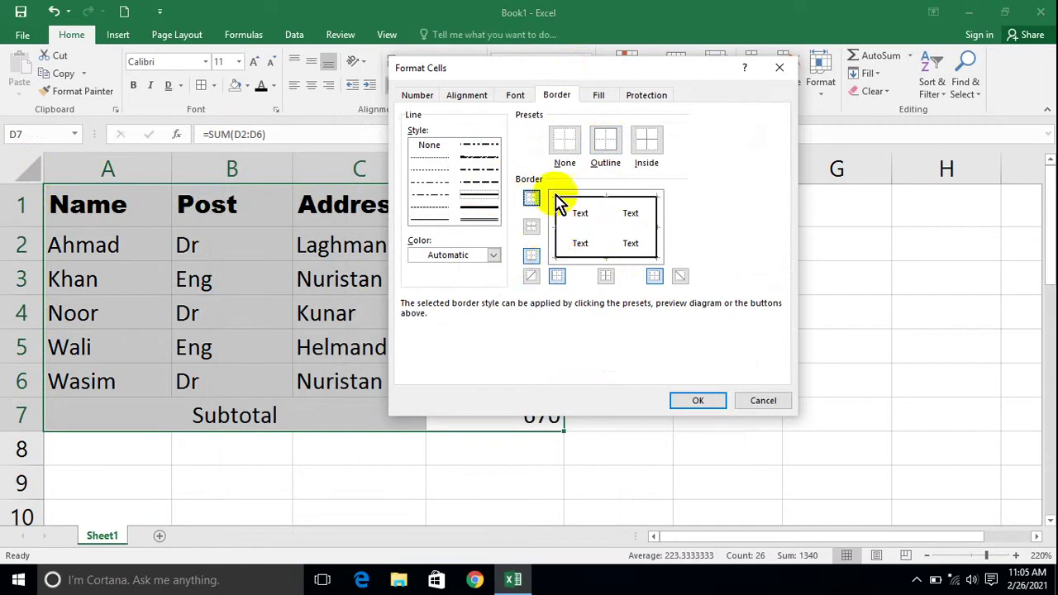
click(489, 193)
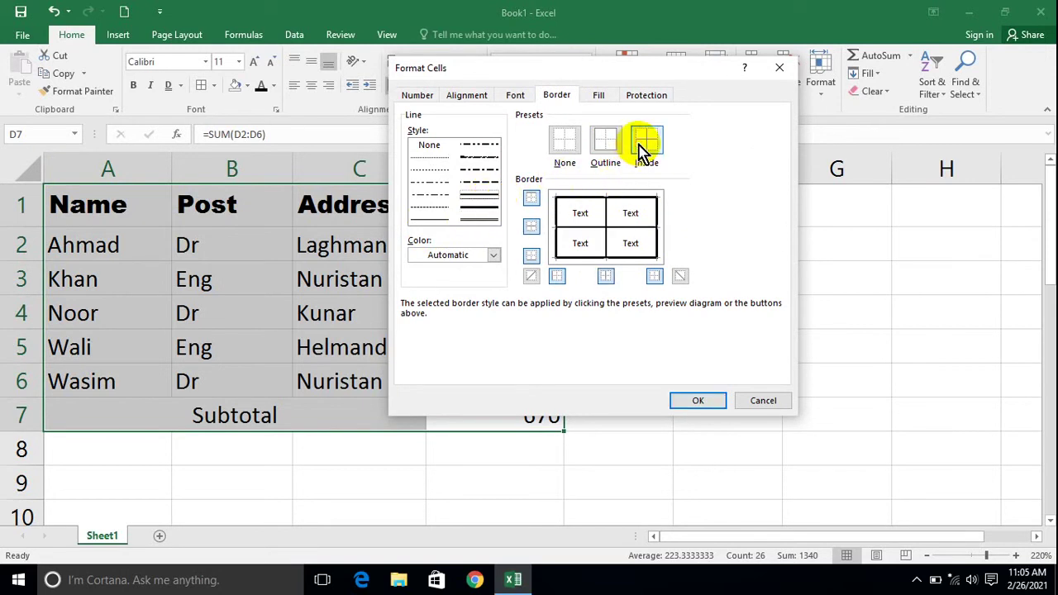
- Apply green inner borders and a red double-line outer border to the table
click(467, 256)
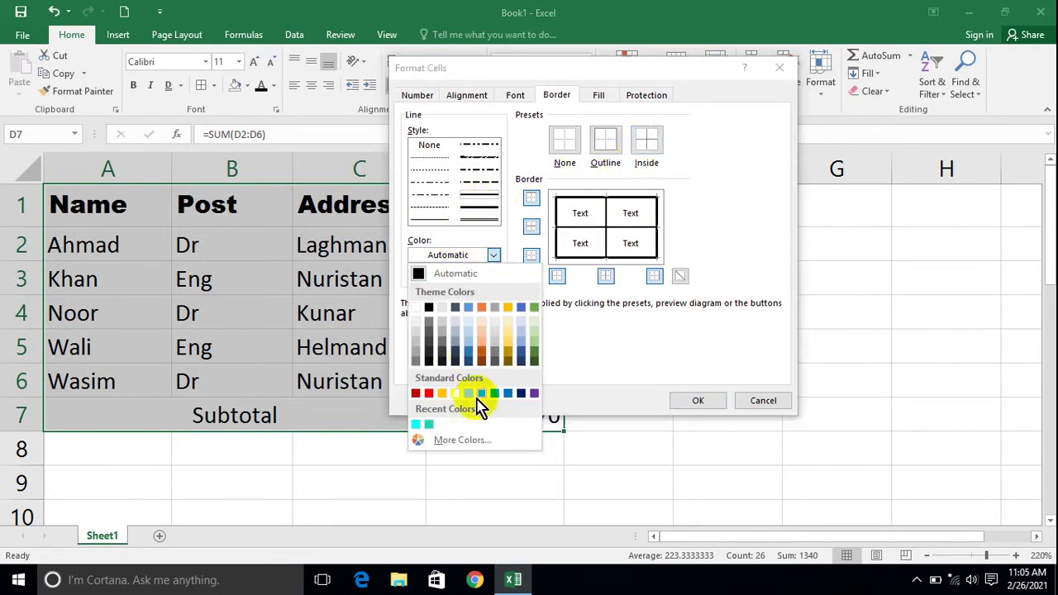
click(647, 147)
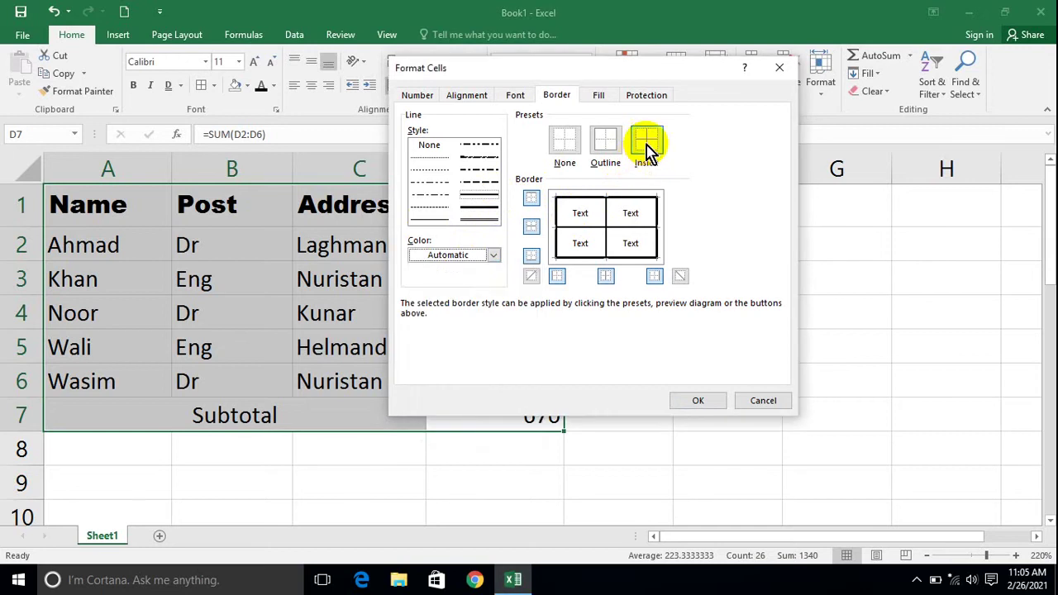
click(478, 255)
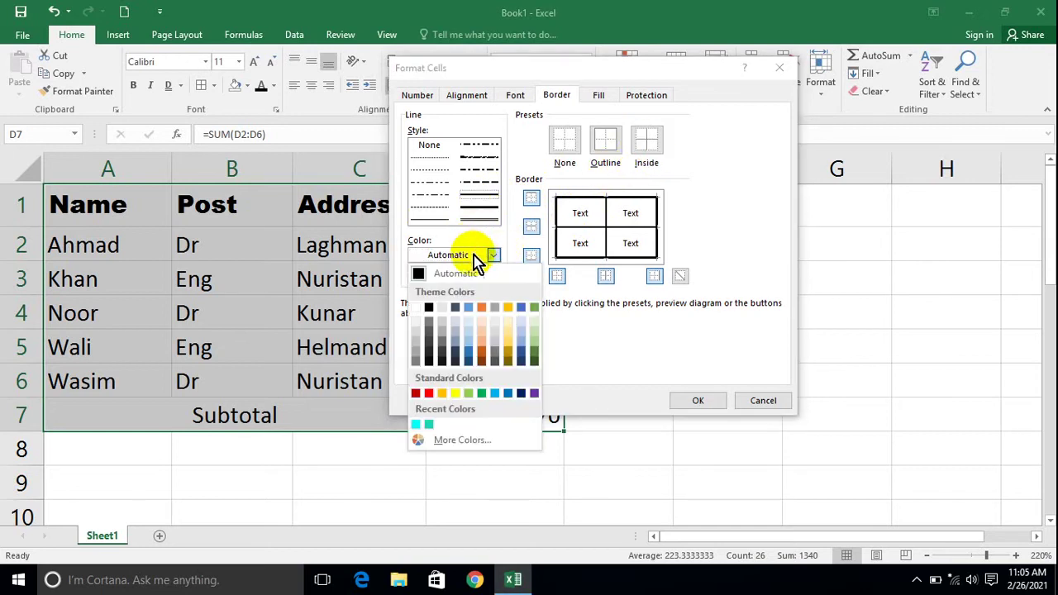
click(482, 393)
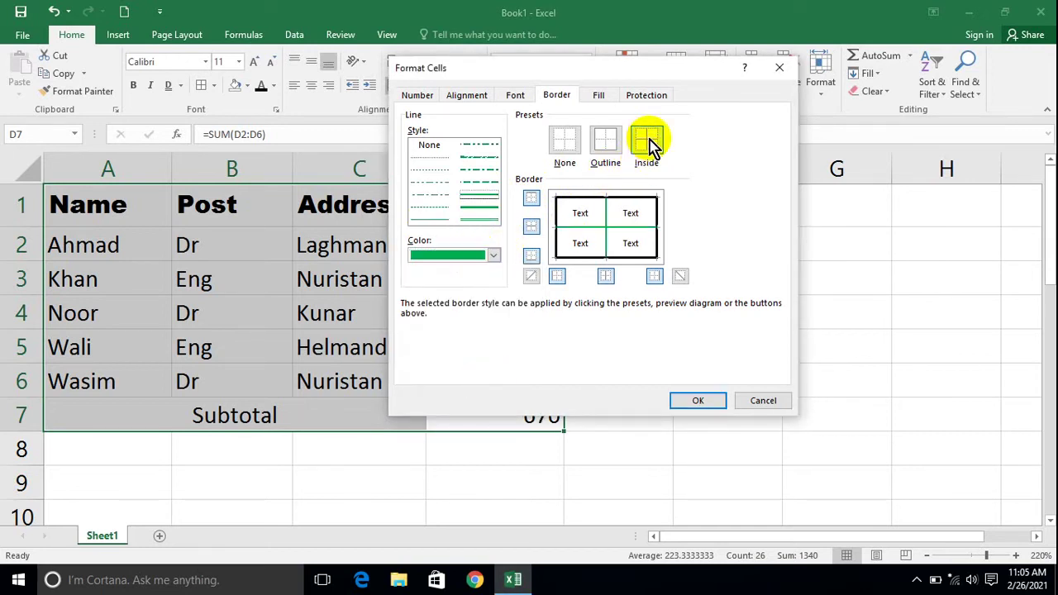
click(487, 254)
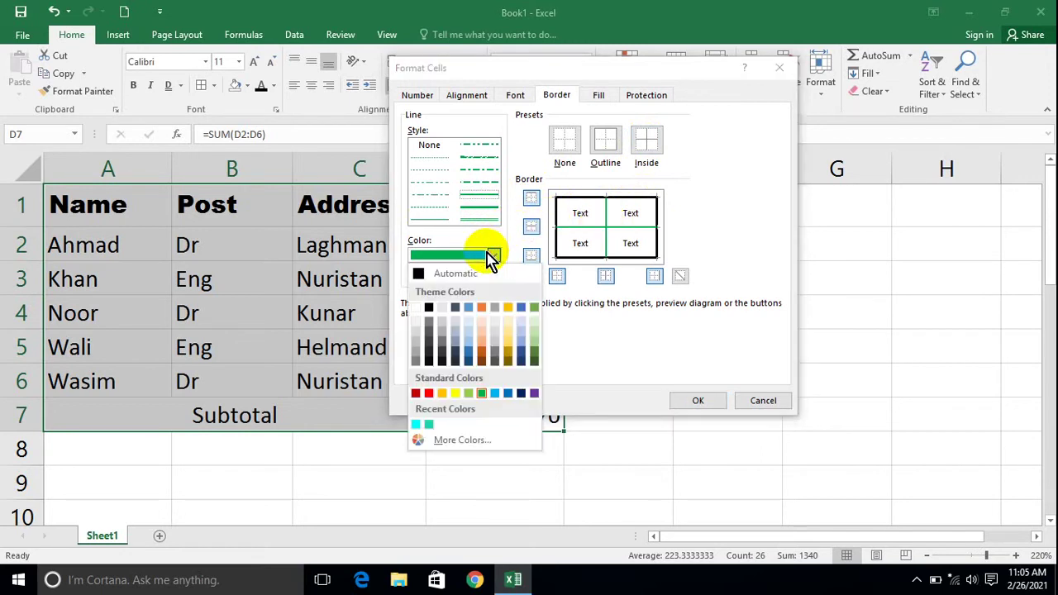
click(429, 393)
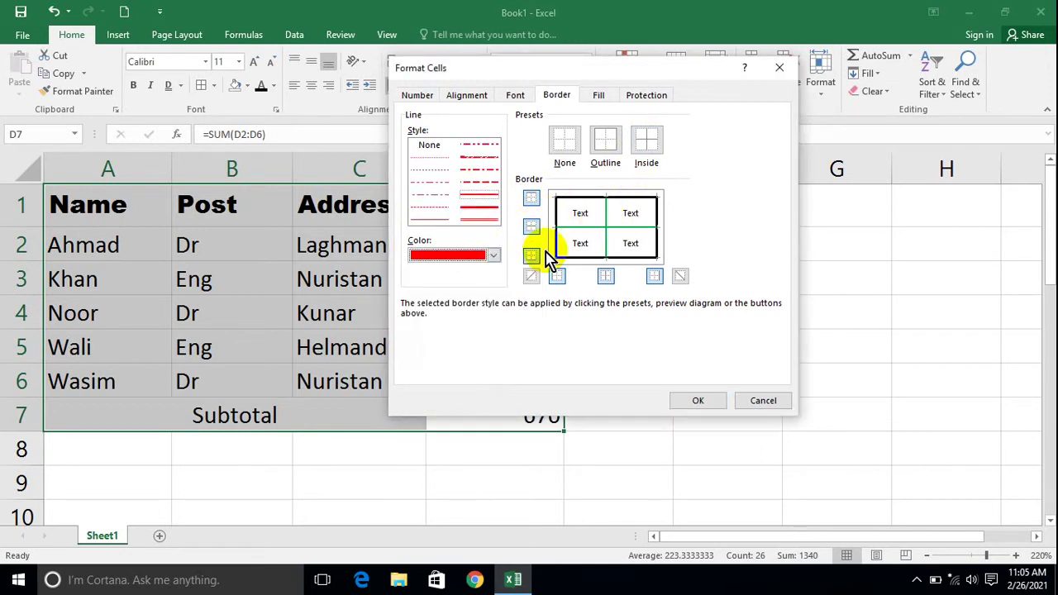
click(488, 207)
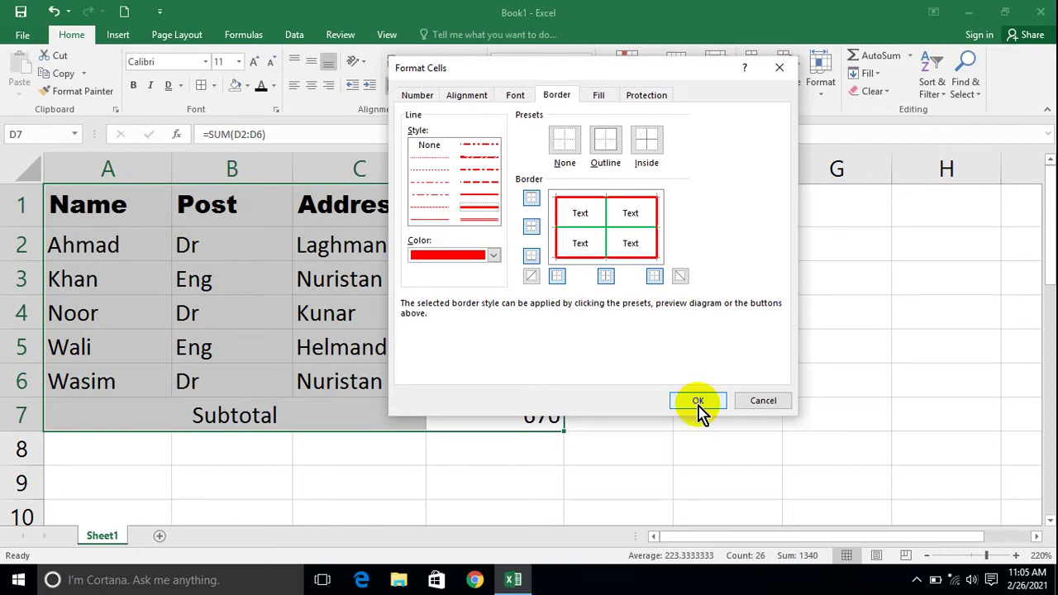
click(696, 402)
click(770, 413)
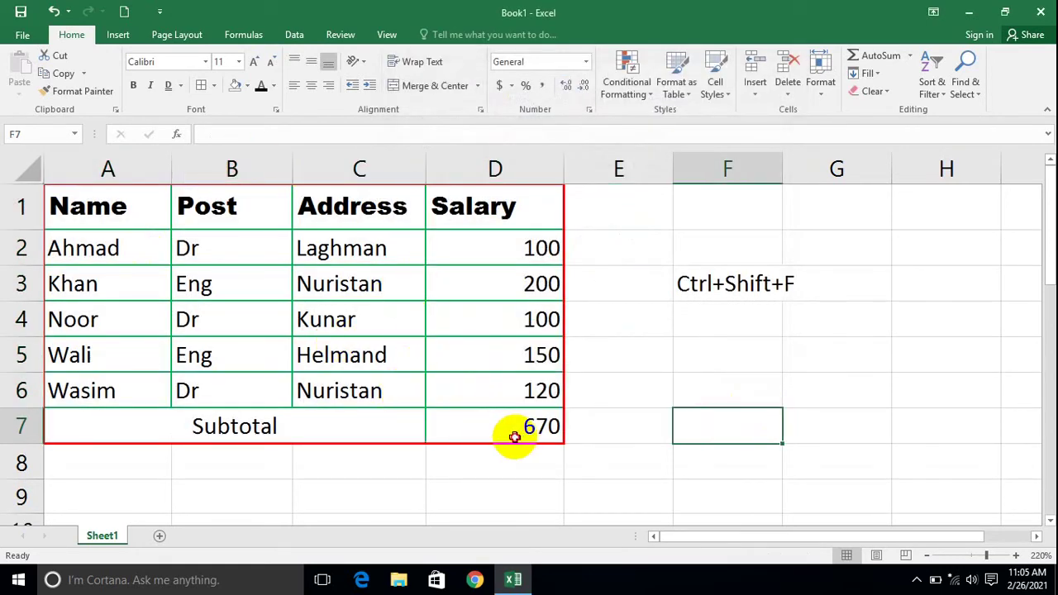
- Remove all borders from A1:D7 via More Borders, then select the note cell F3
drag(514, 435, 91, 219)
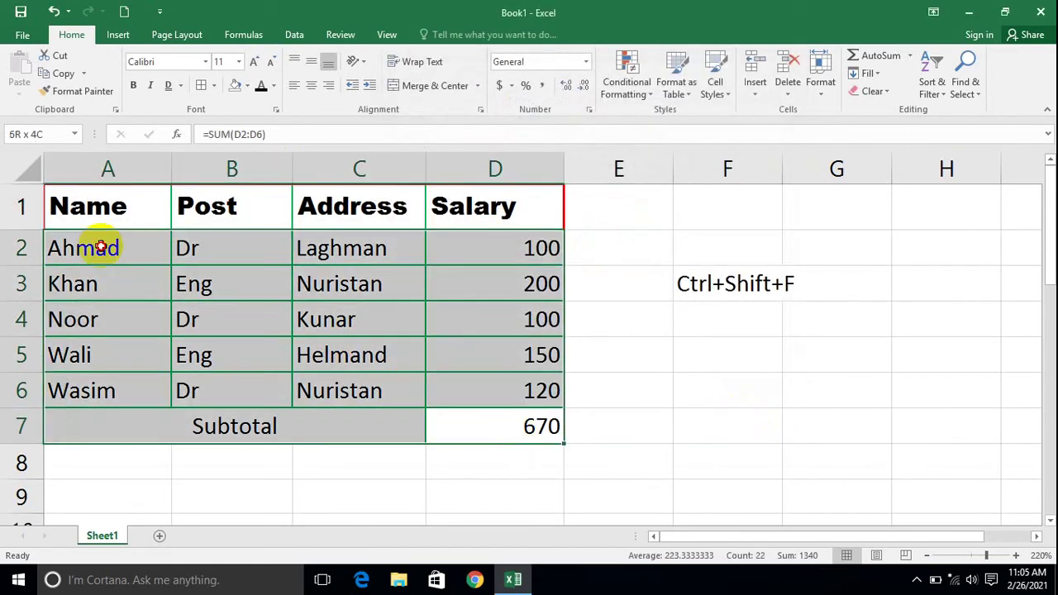
click(213, 88)
click(267, 487)
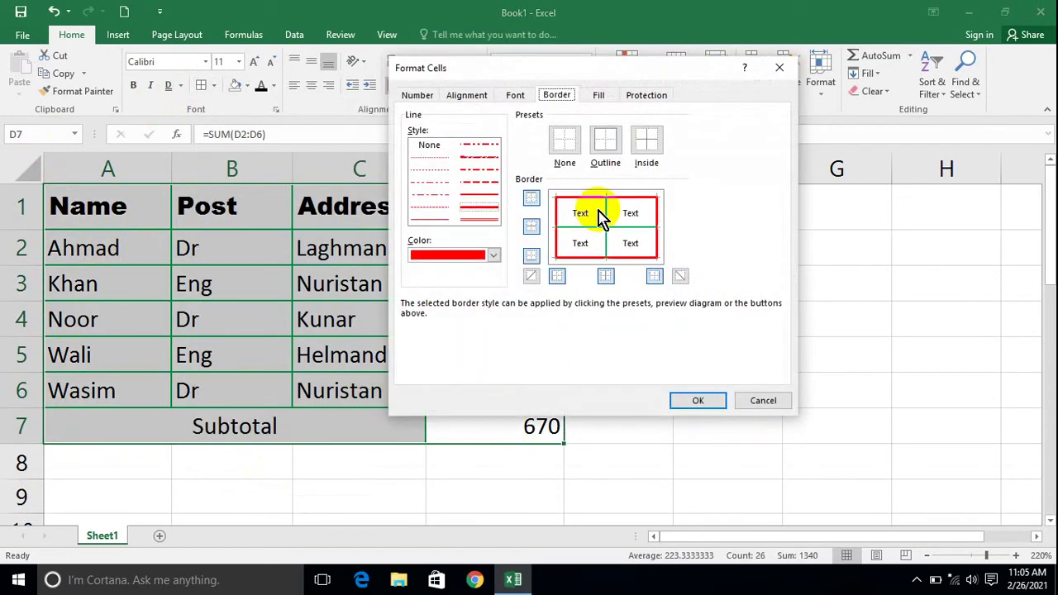
click(569, 145)
click(697, 401)
click(727, 446)
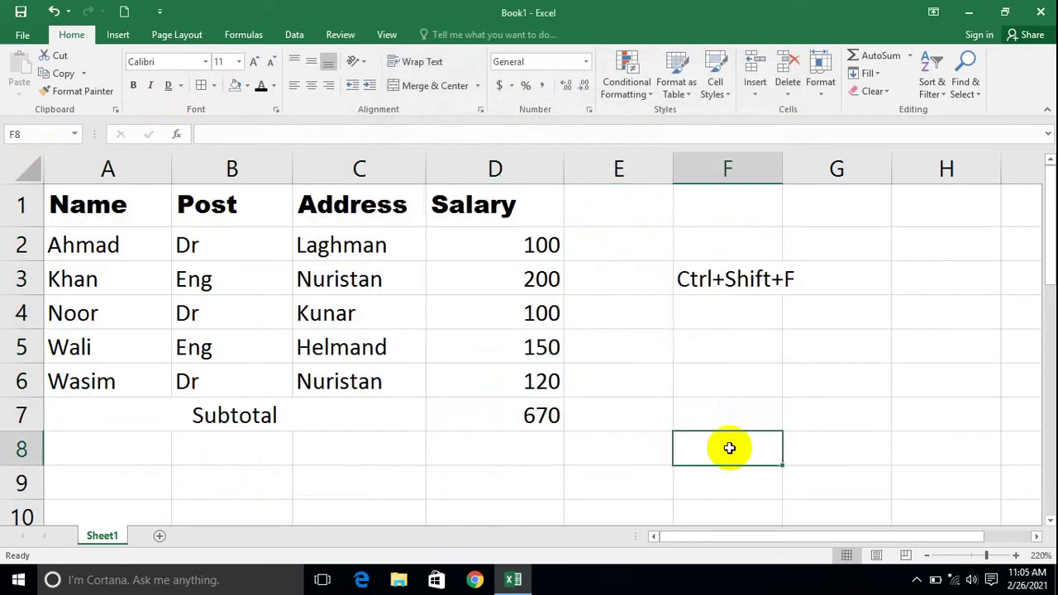
click(707, 279)
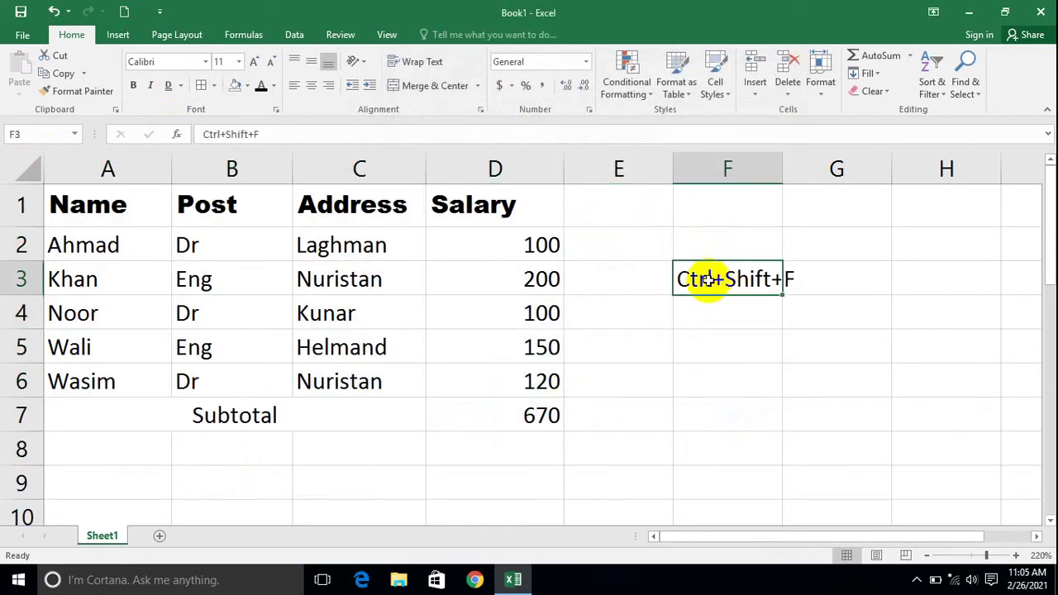
- Type the header 'Present' in E1 and widen column E to fit it
click(610, 204)
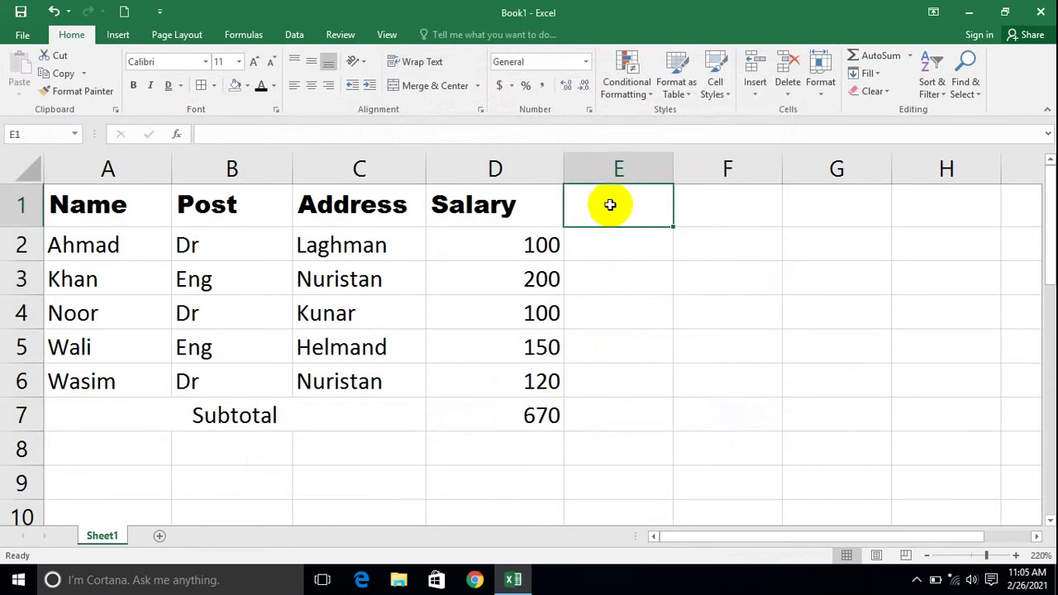
text(Present)
key(Return)
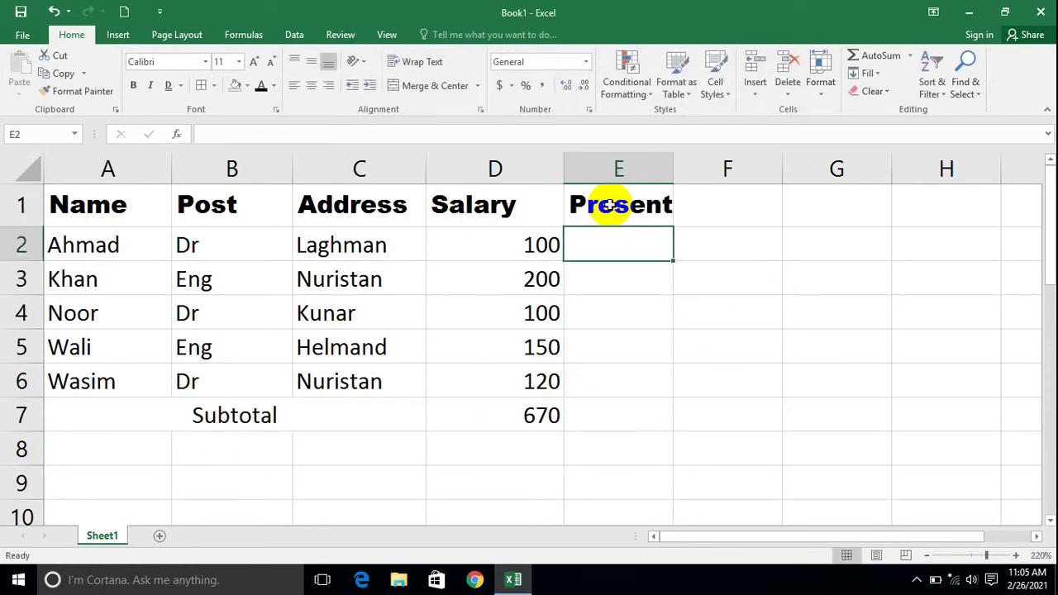
drag(673, 169, 734, 167)
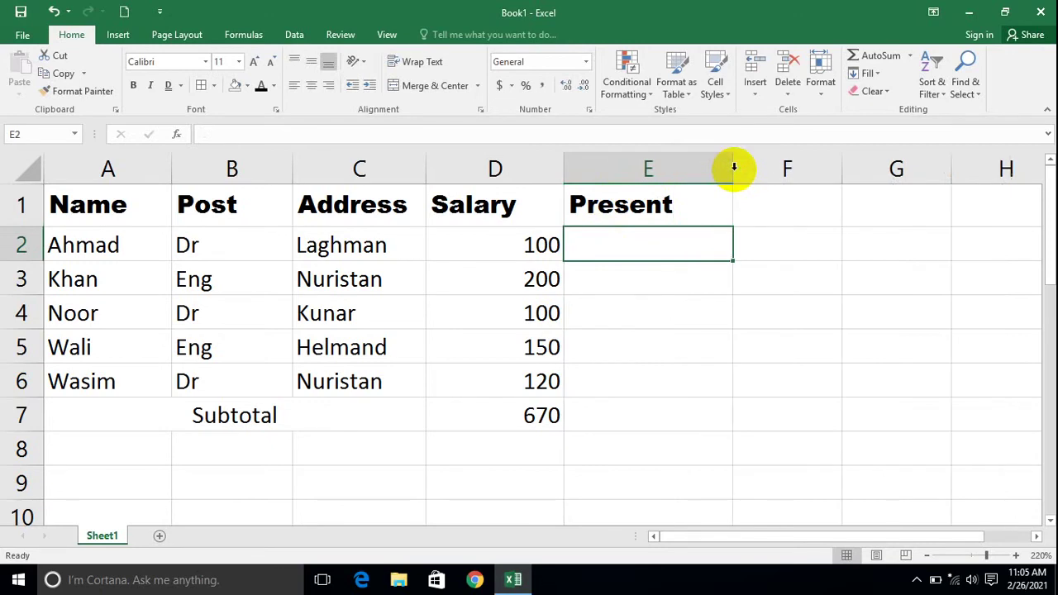
- Give cell E2 a diagonal border through Format Cells
click(672, 353)
click(650, 251)
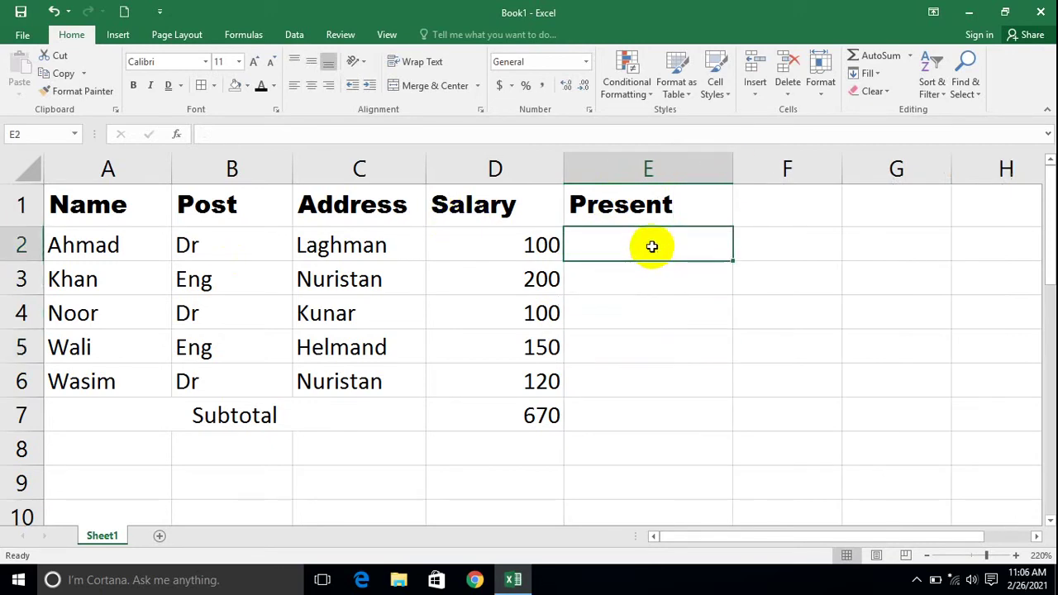
key(ctrl+1)
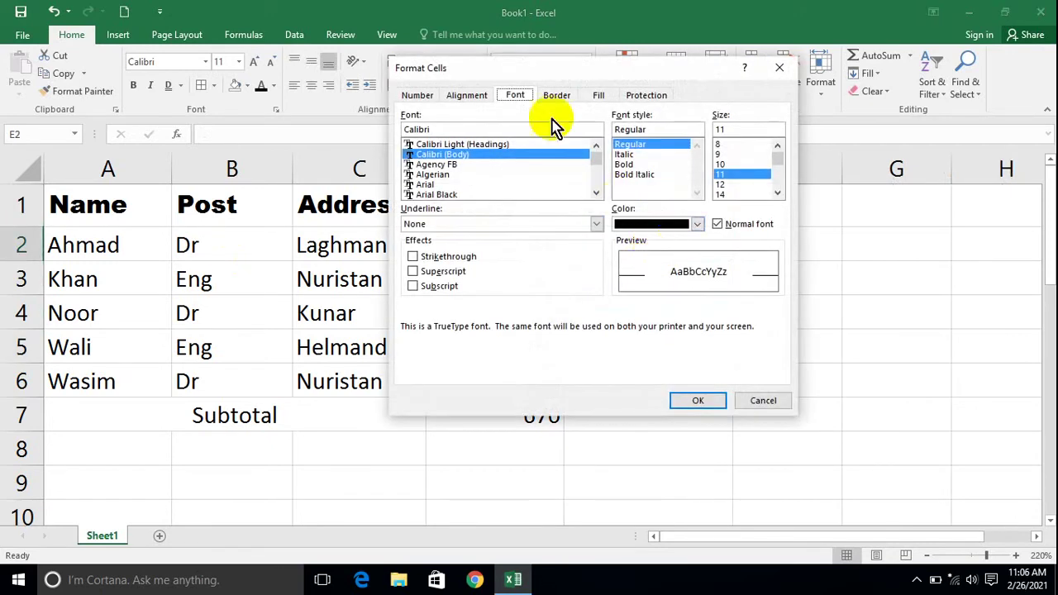
click(554, 96)
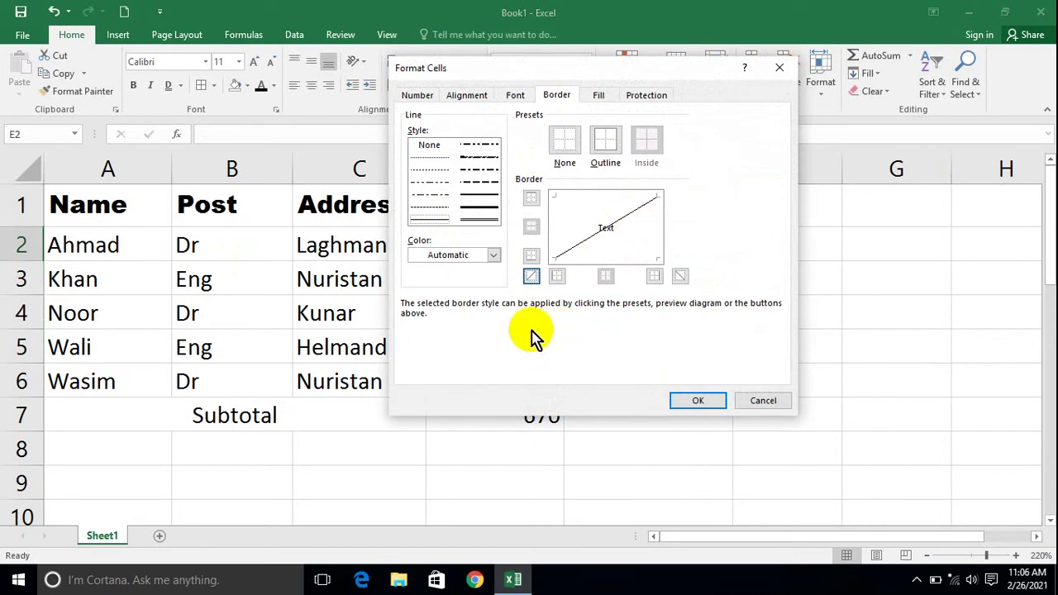
click(691, 397)
click(739, 376)
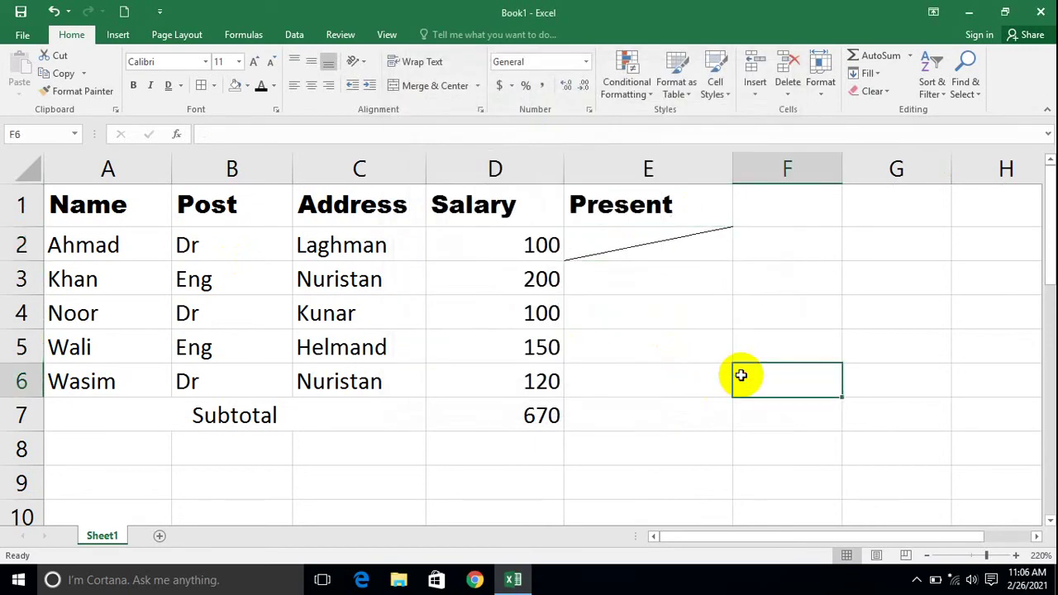
- Try crossed diagonals in E2, then undo back to a single diagonal line
click(648, 243)
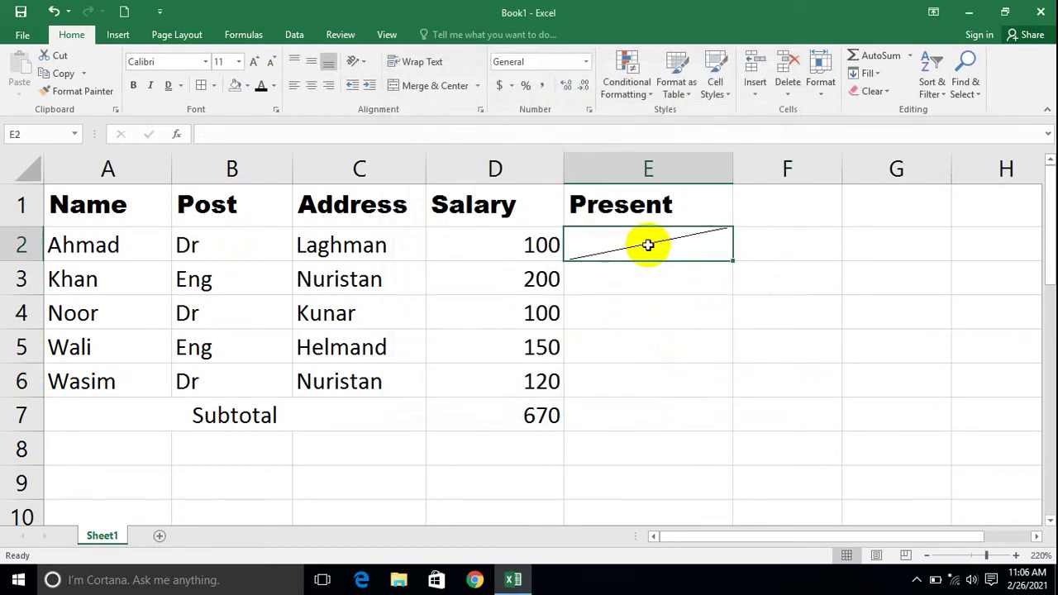
key(ctrl+shift+f)
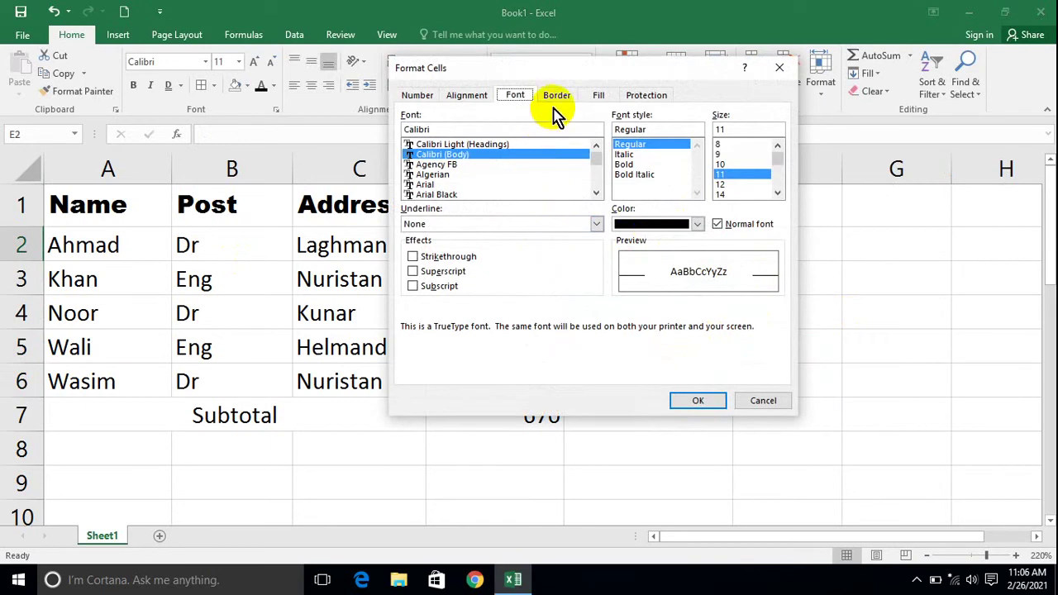
click(554, 104)
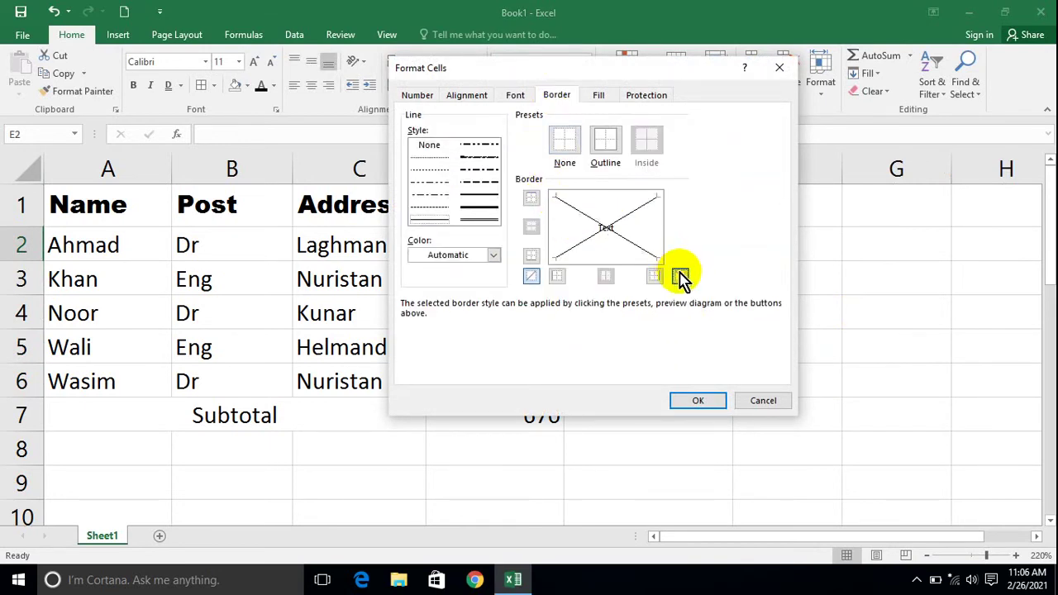
click(697, 400)
click(786, 353)
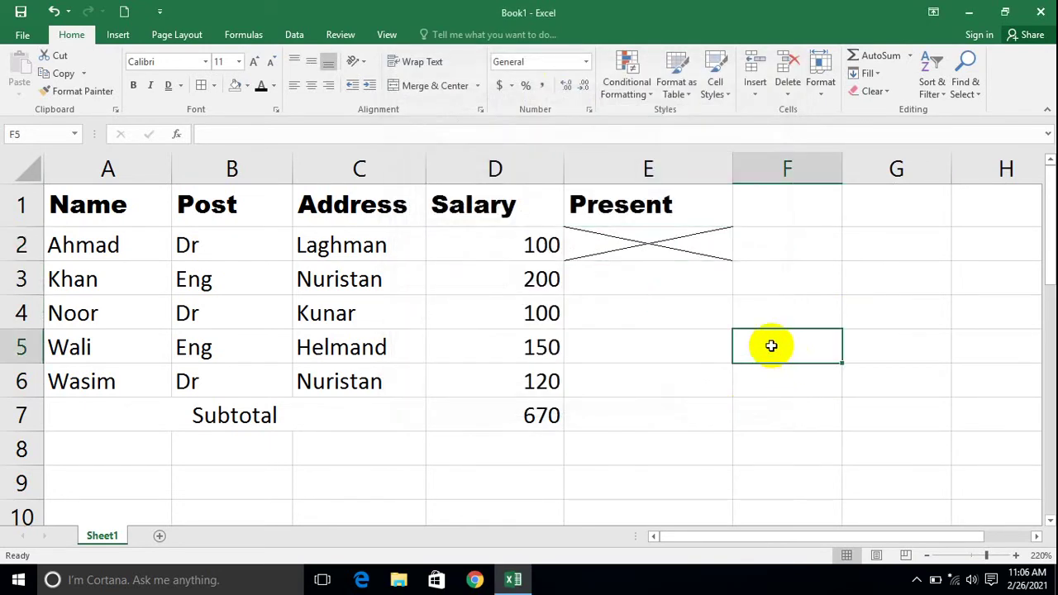
key(ctrl+z)
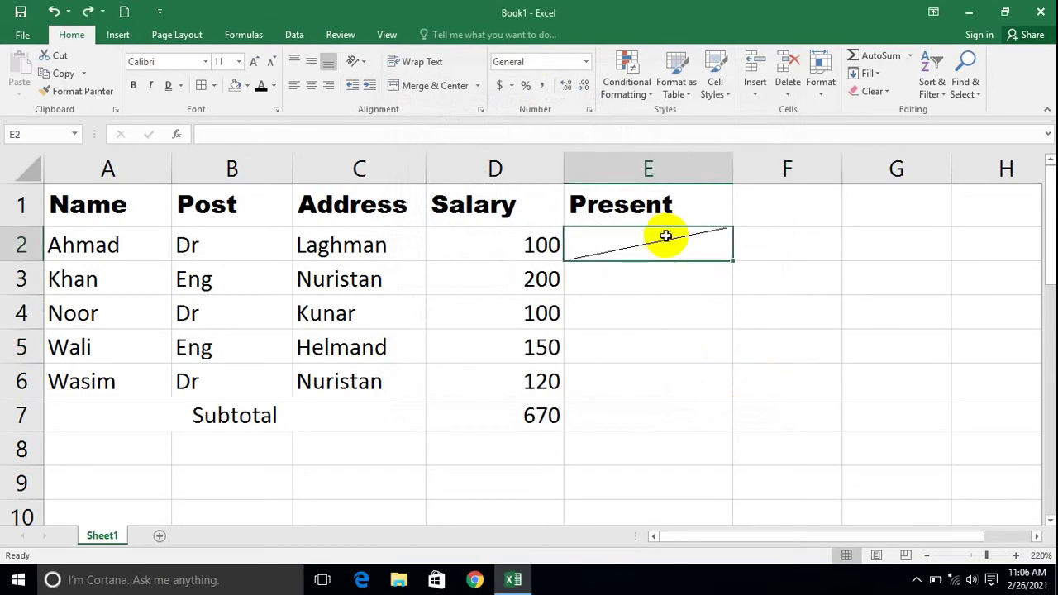
- Apply diagonal borders to cells E2:E7 through Format Cells
drag(665, 236, 649, 414)
key(ctrl+shift+f)
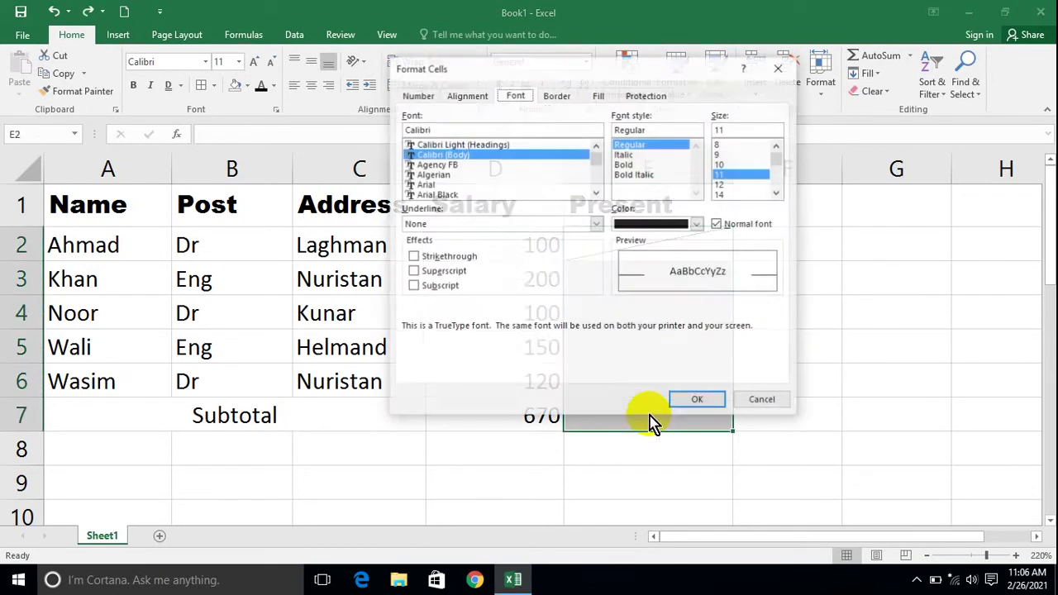
click(557, 95)
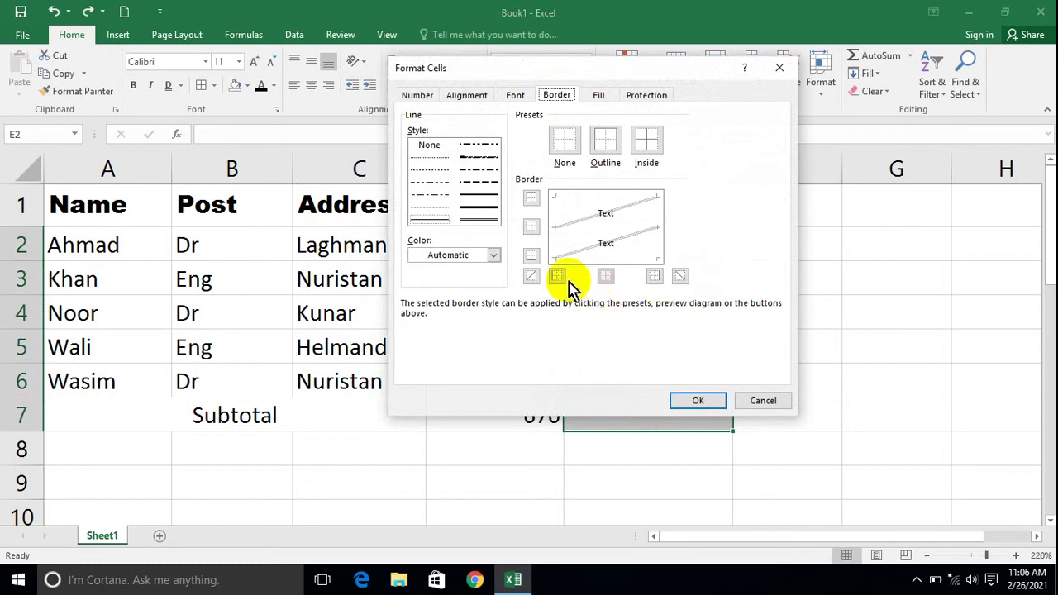
click(698, 400)
click(776, 371)
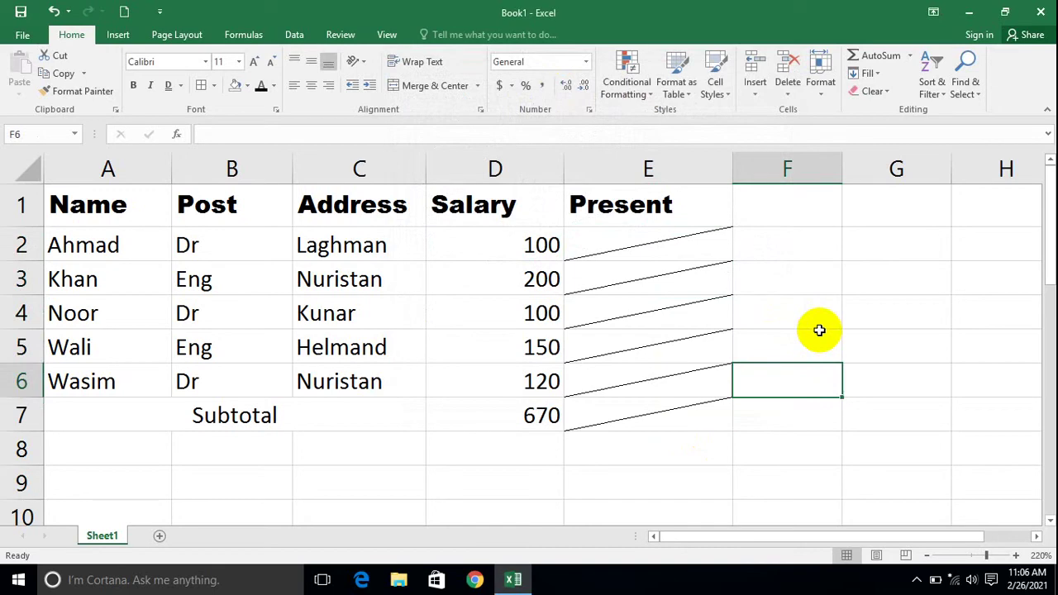
- Reopen Format Cells, view the Border and Font tabs, and close it unchanged
click(276, 110)
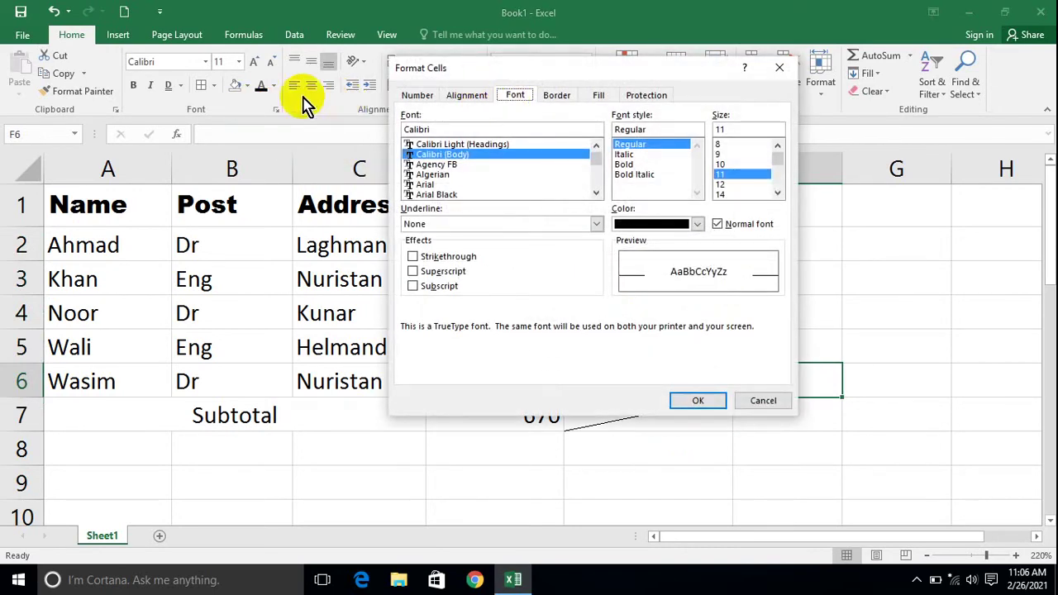
click(556, 95)
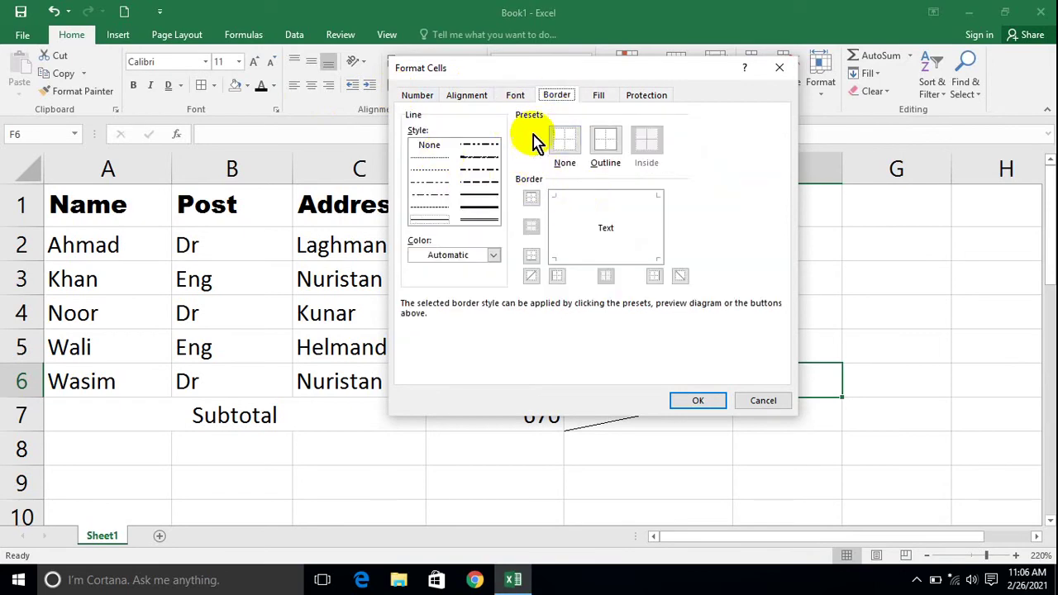
click(516, 96)
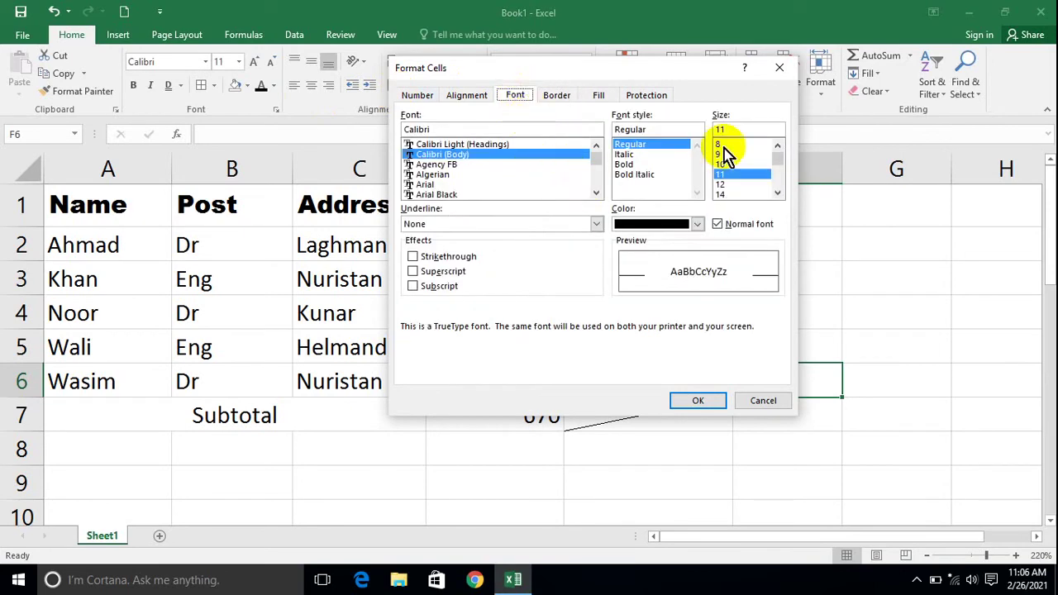
click(780, 68)
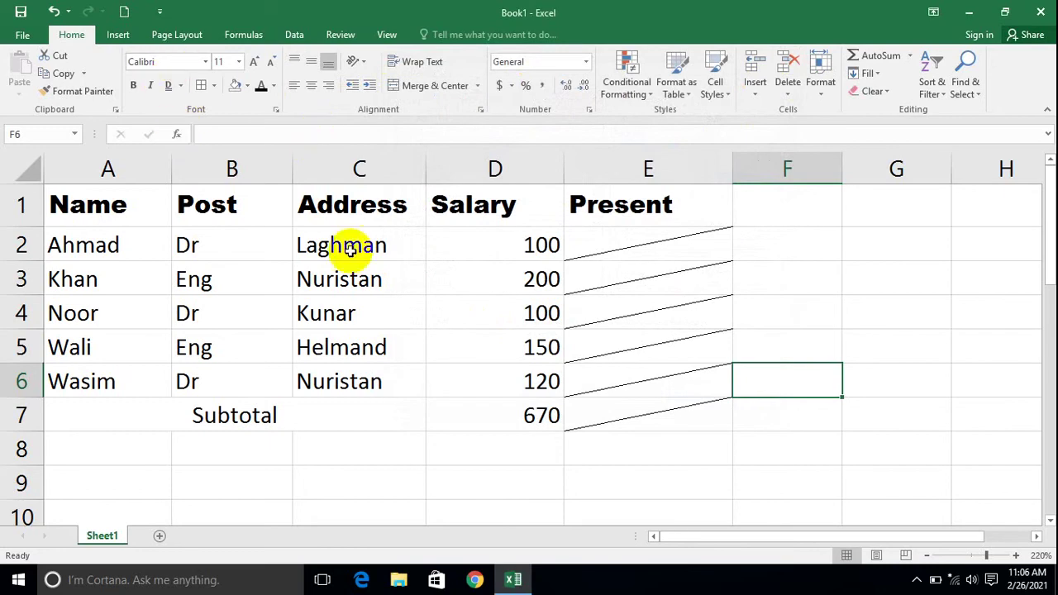
- Set header row A1:E1 to Arial Narrow Bold Italic
drag(595, 206, 108, 194)
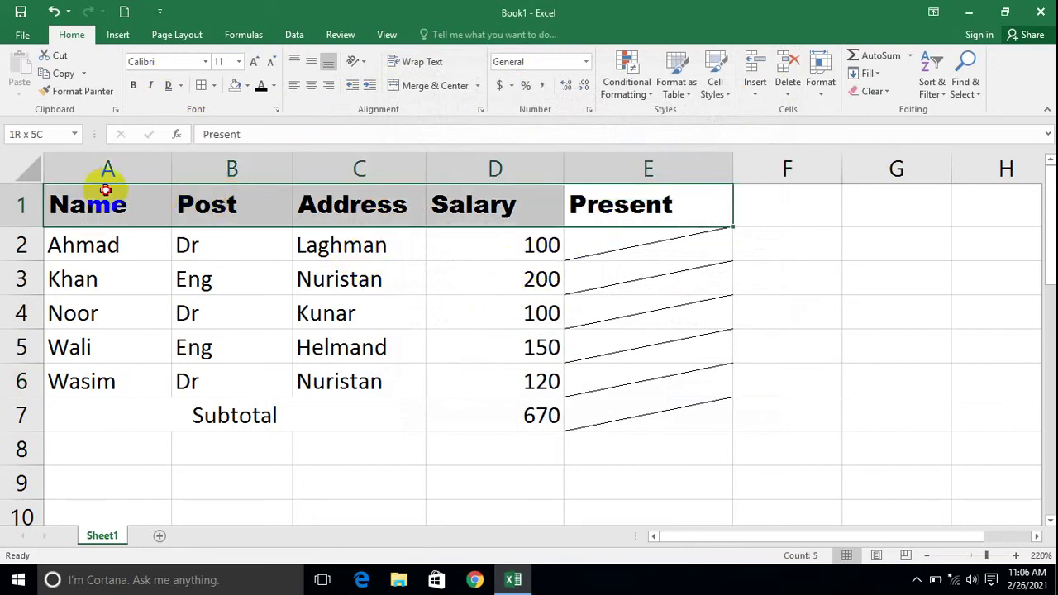
click(276, 110)
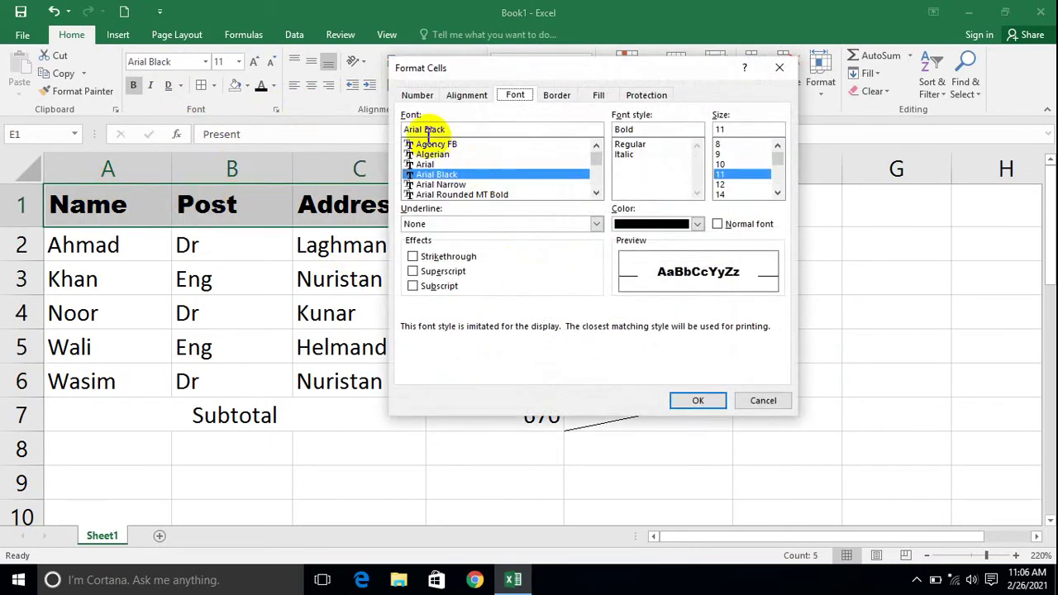
click(430, 185)
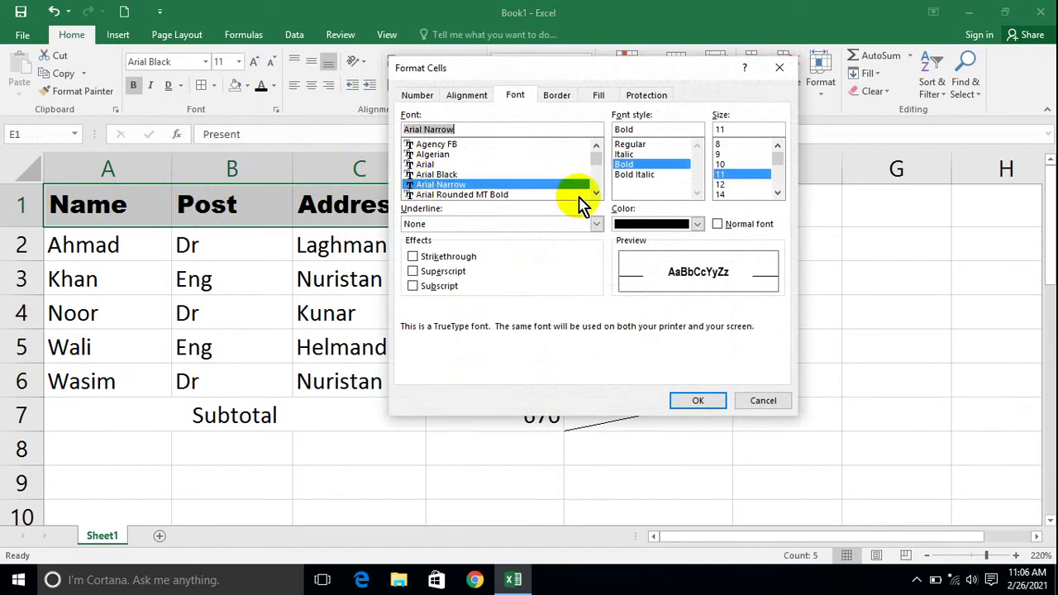
click(636, 174)
click(727, 184)
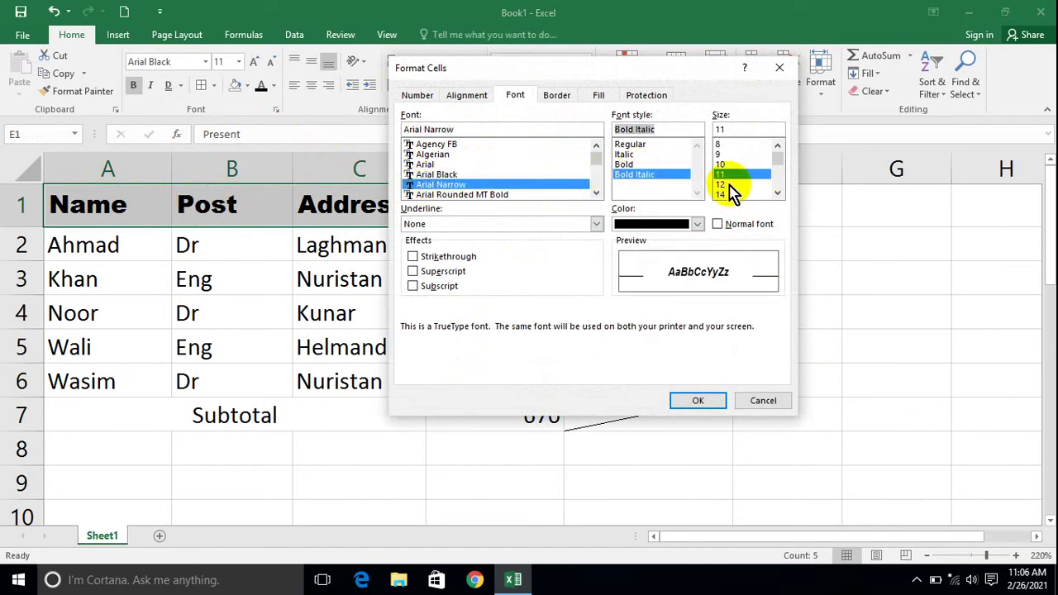
- Keep no underline and black font colour, then confirm the header font changes
click(595, 224)
click(597, 227)
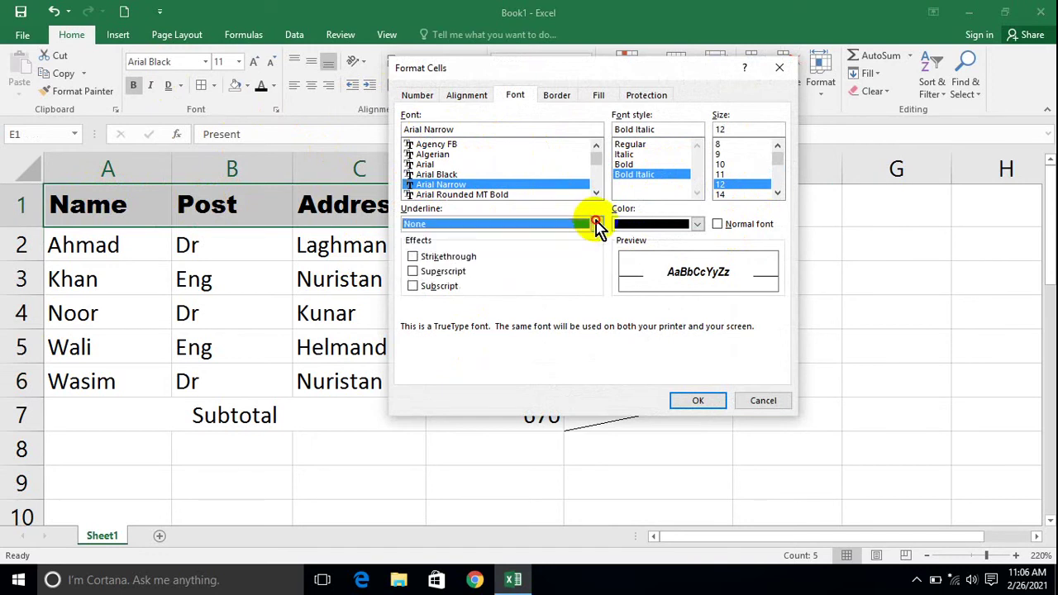
click(501, 224)
click(508, 224)
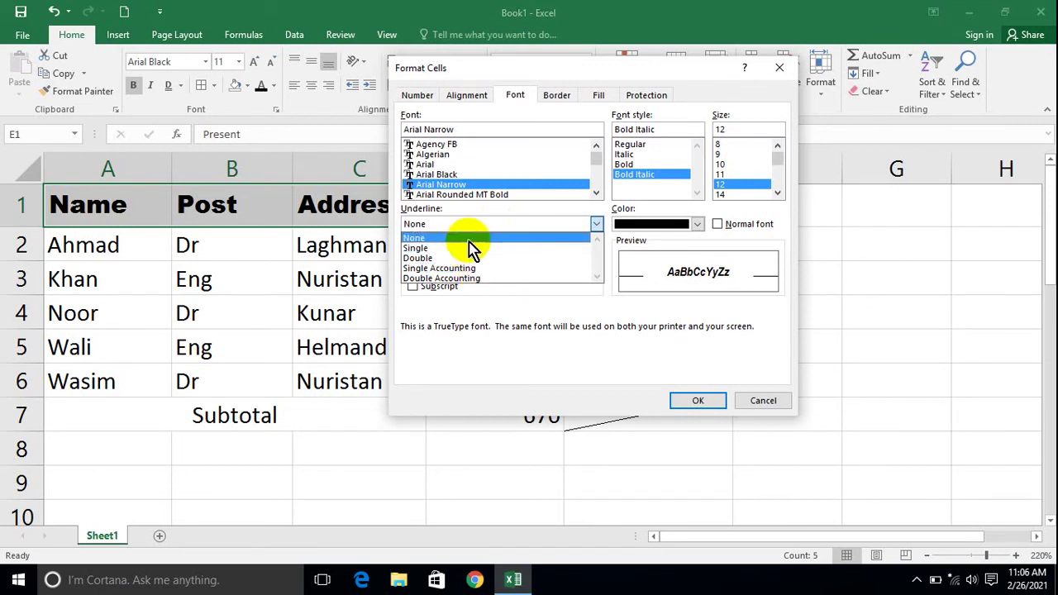
click(674, 228)
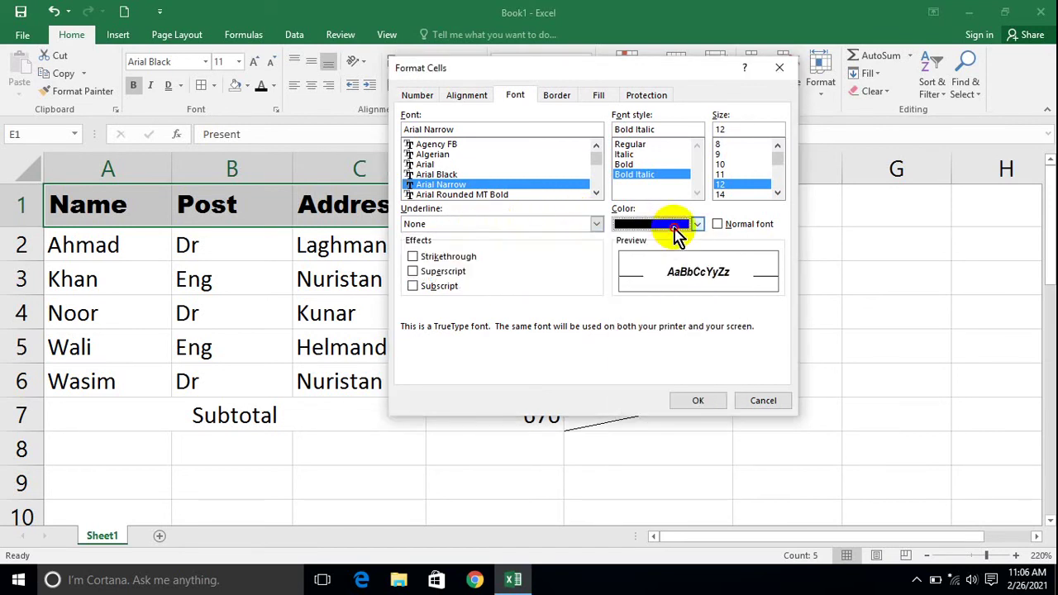
click(674, 228)
click(516, 229)
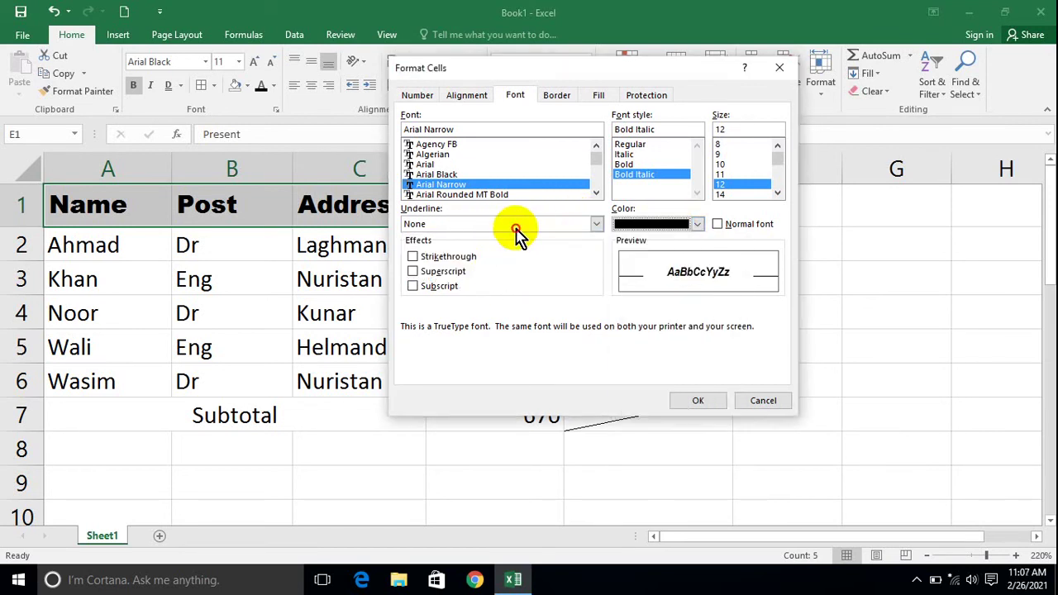
click(516, 229)
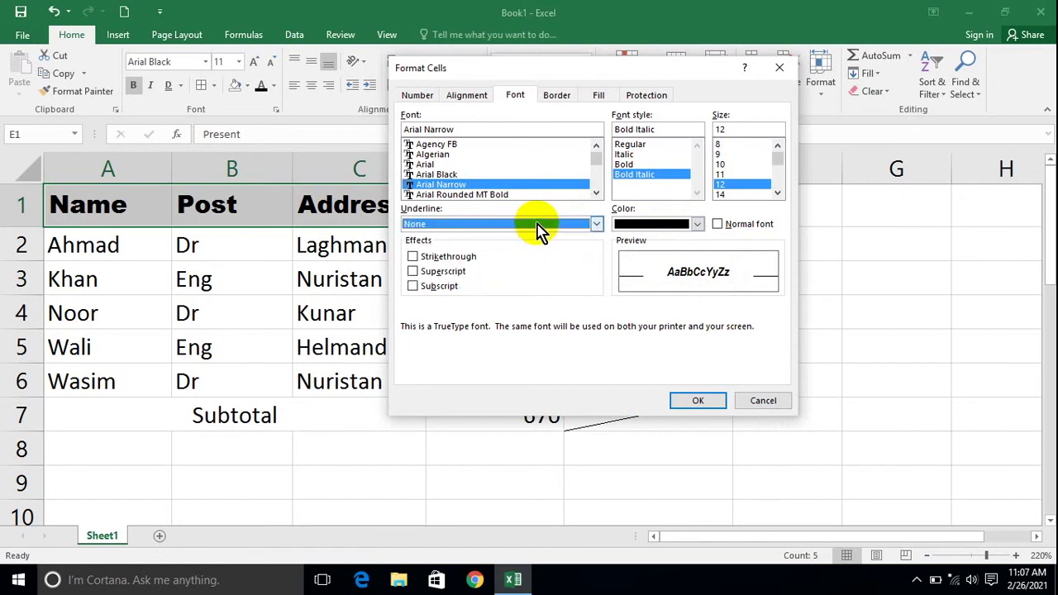
click(726, 200)
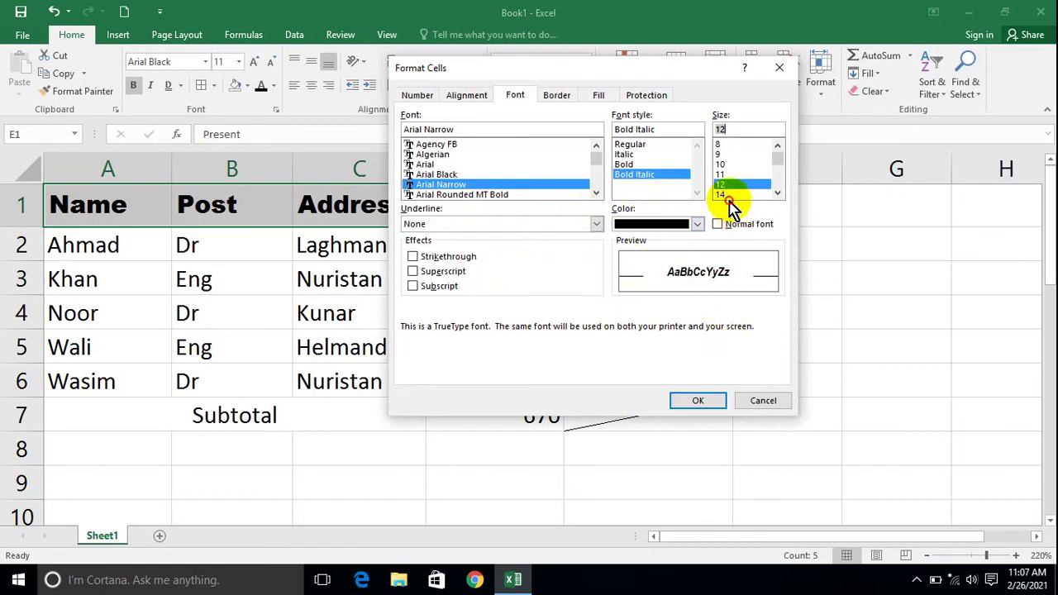
click(698, 400)
click(397, 248)
- Reselect the headers Name to Present, reopen Format Cells, and cancel
drag(645, 195, 109, 157)
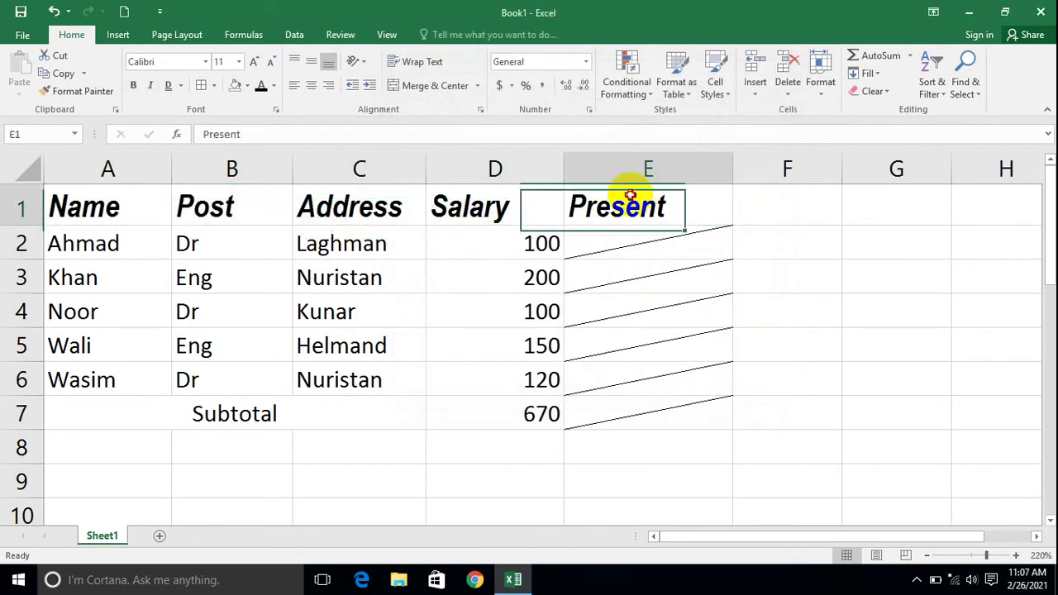
key(ctrl+1)
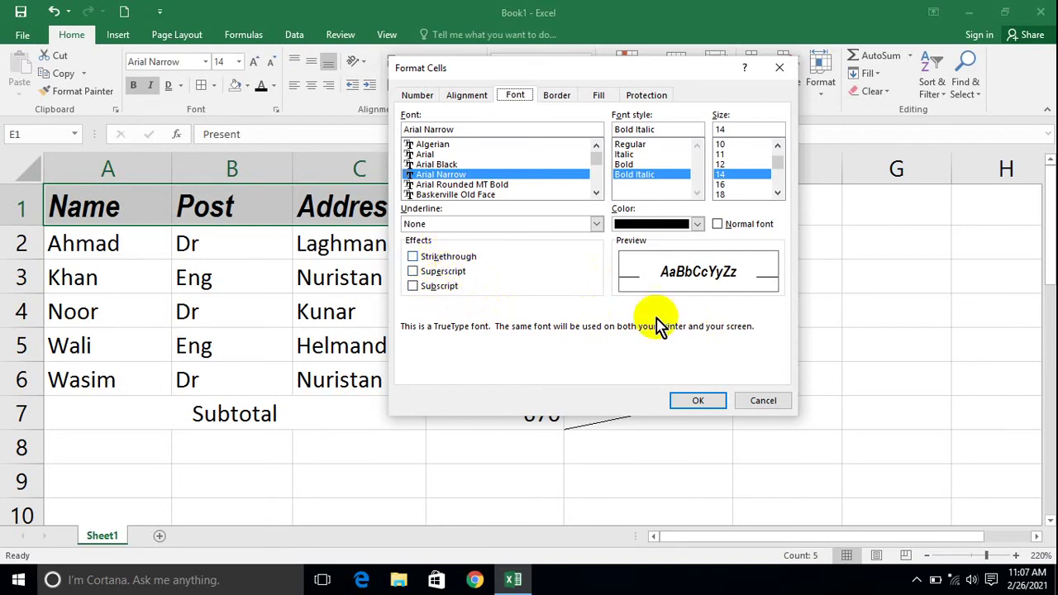
click(764, 402)
click(760, 348)
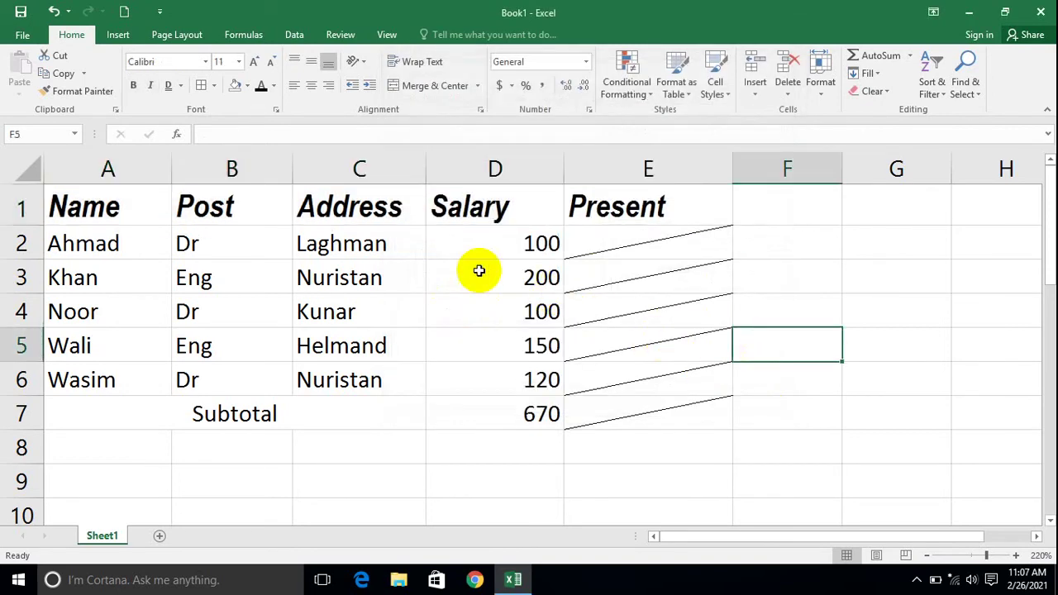
- Merge and centre A8:E8 and type a line of sample text in it
drag(104, 447, 619, 463)
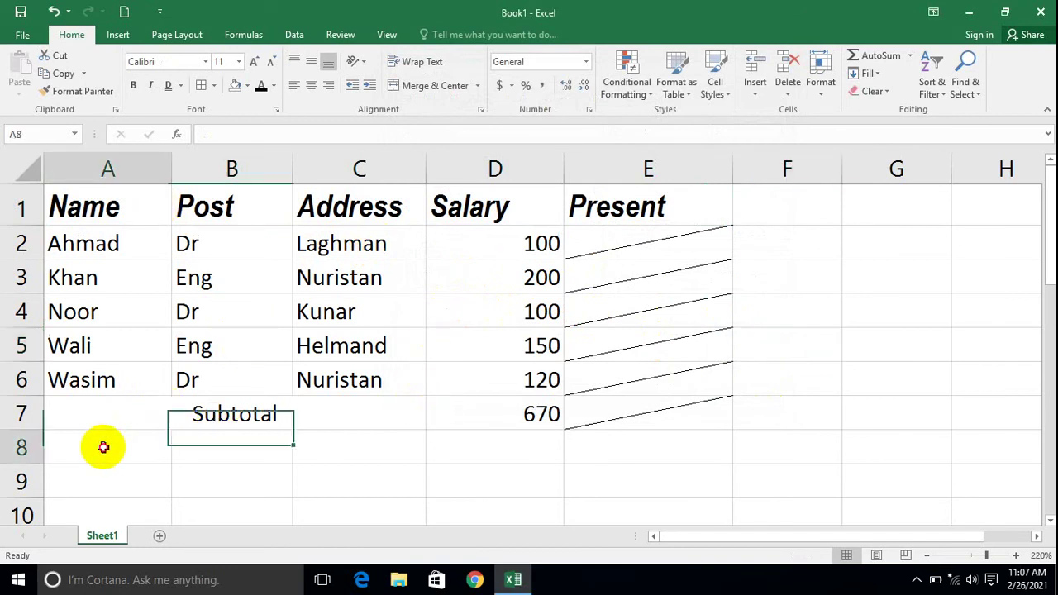
click(431, 85)
text(ewlkfjsdlkfjdsflkjdsflksdfjdsf)
key(Return)
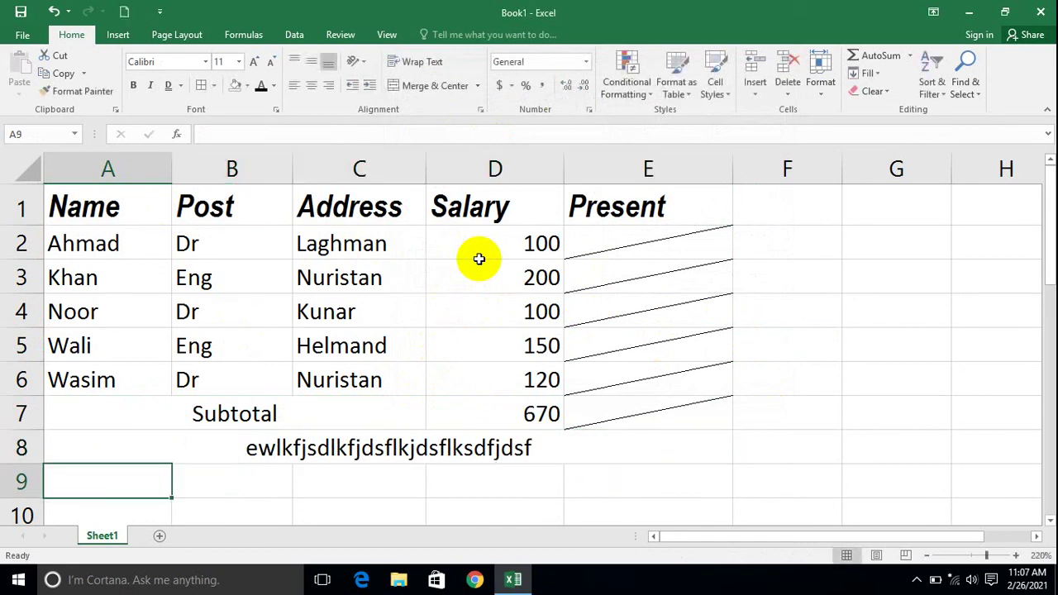
- Apply strikethrough to the merged row 8 text
click(430, 450)
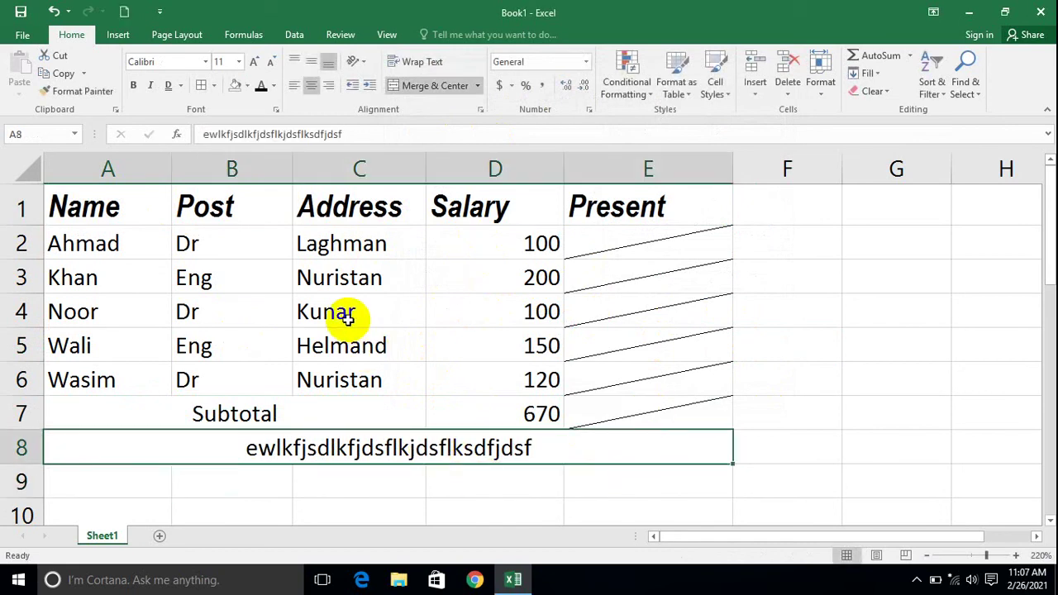
key(ctrl+1)
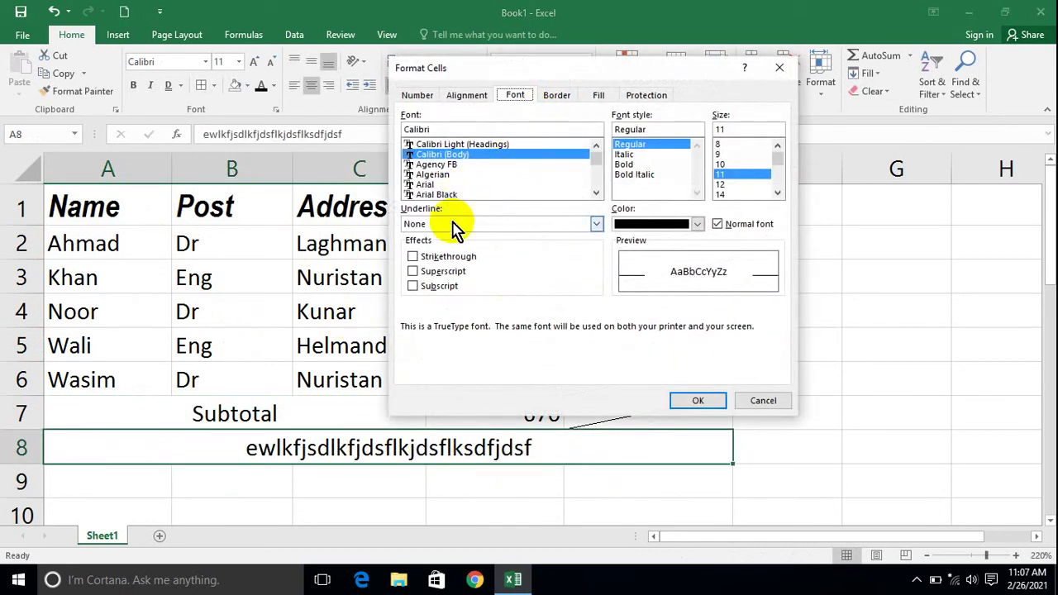
click(431, 258)
click(698, 401)
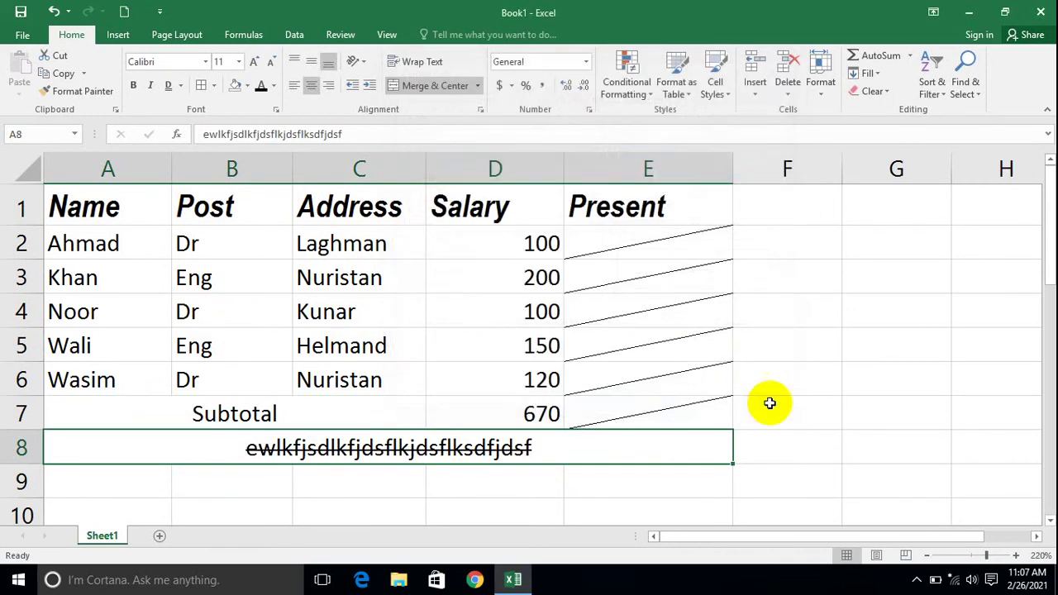
click(873, 451)
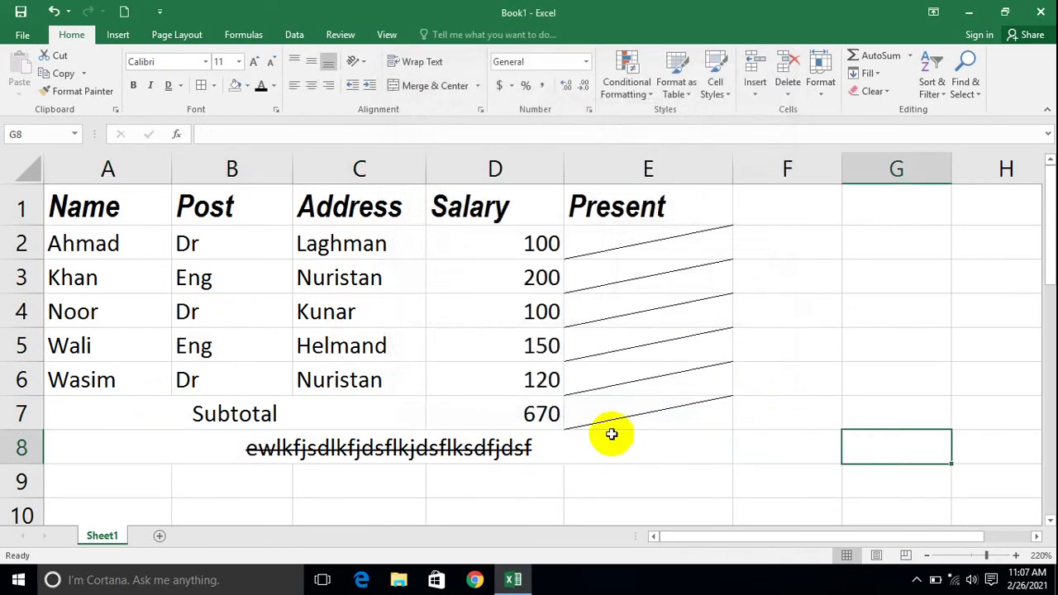
- Recheck row 8's font settings, close unchanged, and pick an empty cell below
click(554, 440)
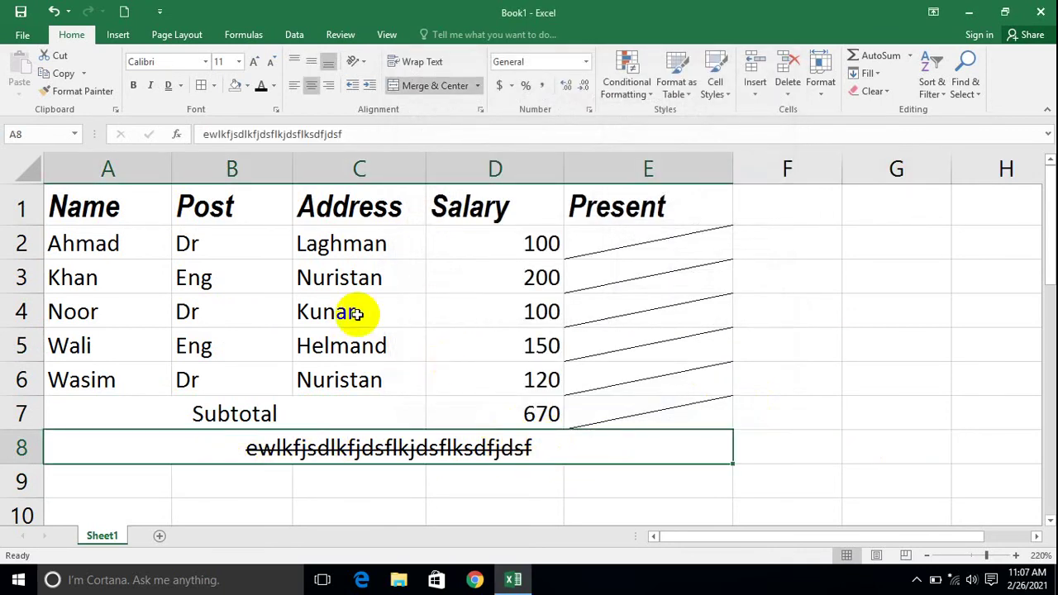
click(276, 109)
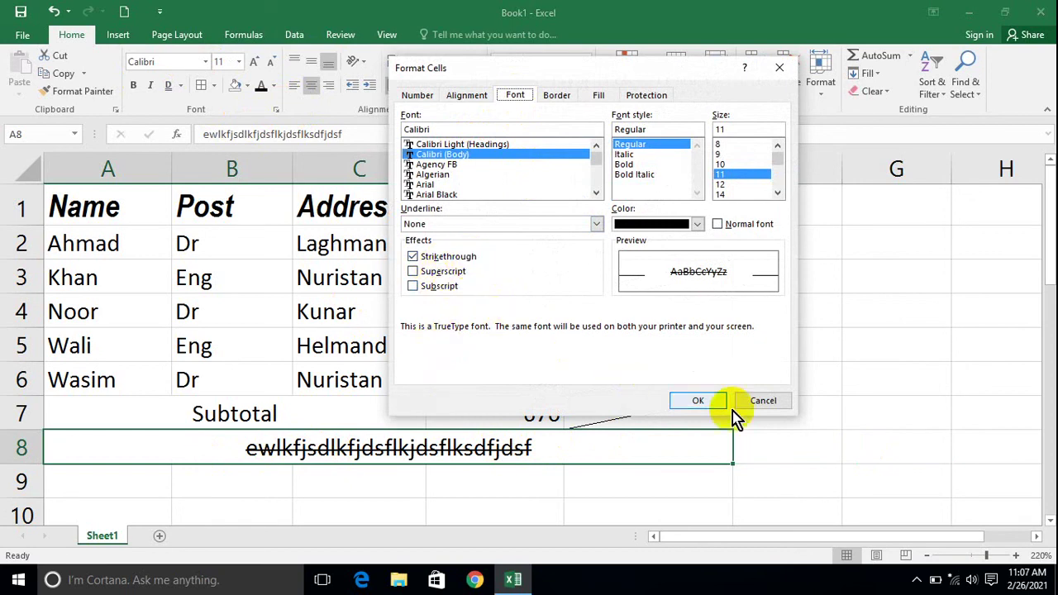
click(767, 400)
click(677, 487)
- Enter H2O in cell E12
key(Down)
key(Down)
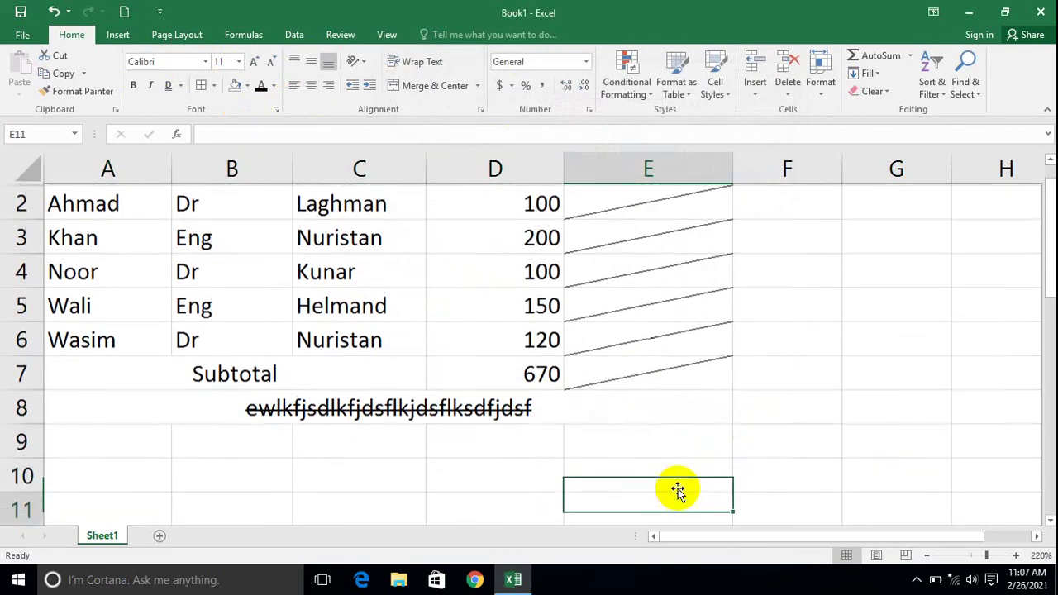
key(Down)
key(Down)
key(Up)
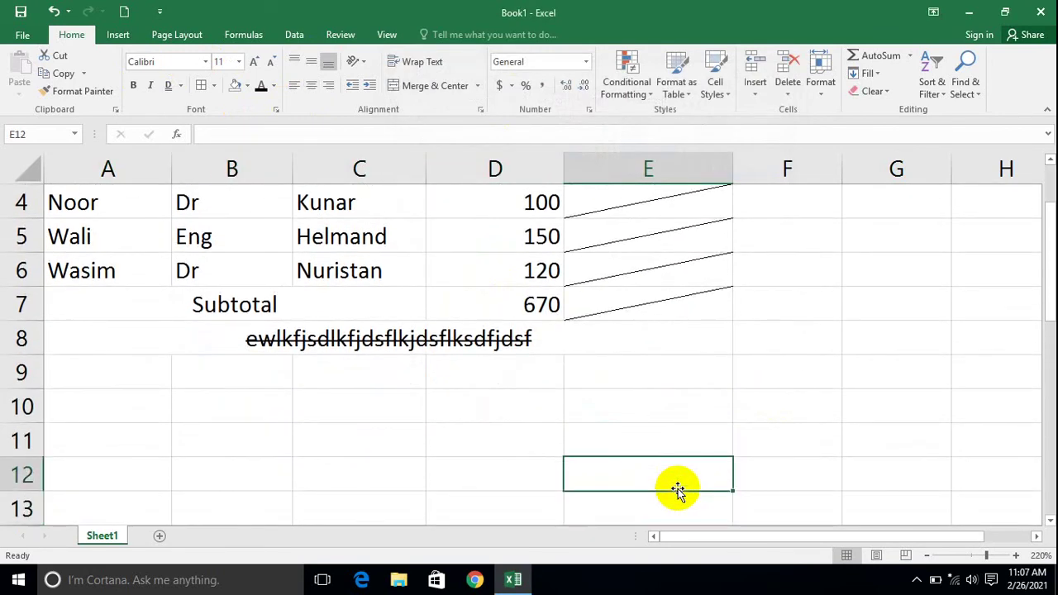
text(H2O)
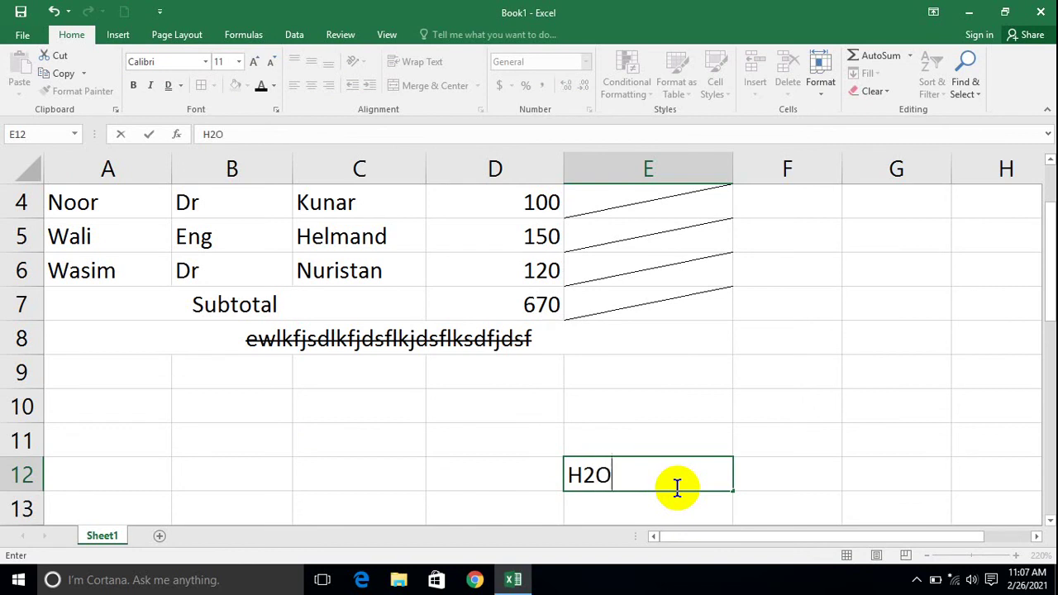
key(Return)
- Make the 2 in H2O a subscript
key(Up)
key(shift+Left)
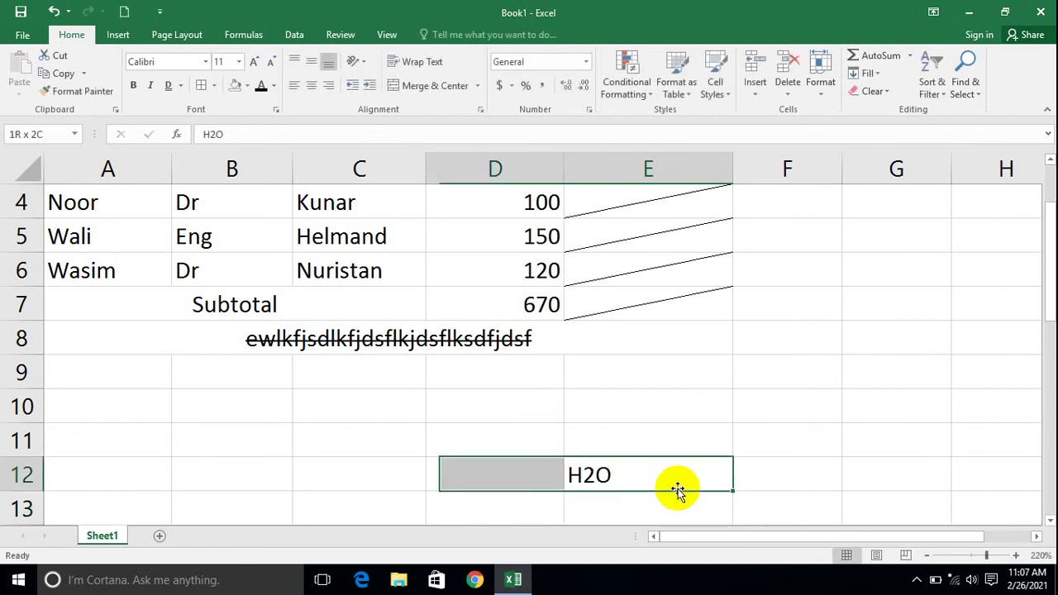
click(576, 472)
double_click(595, 478)
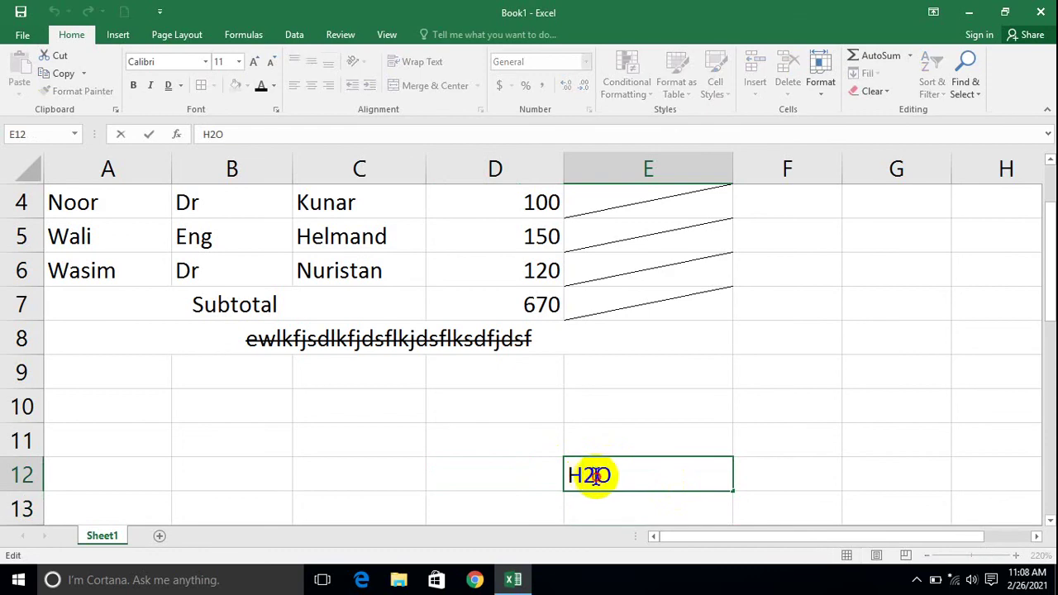
click(276, 112)
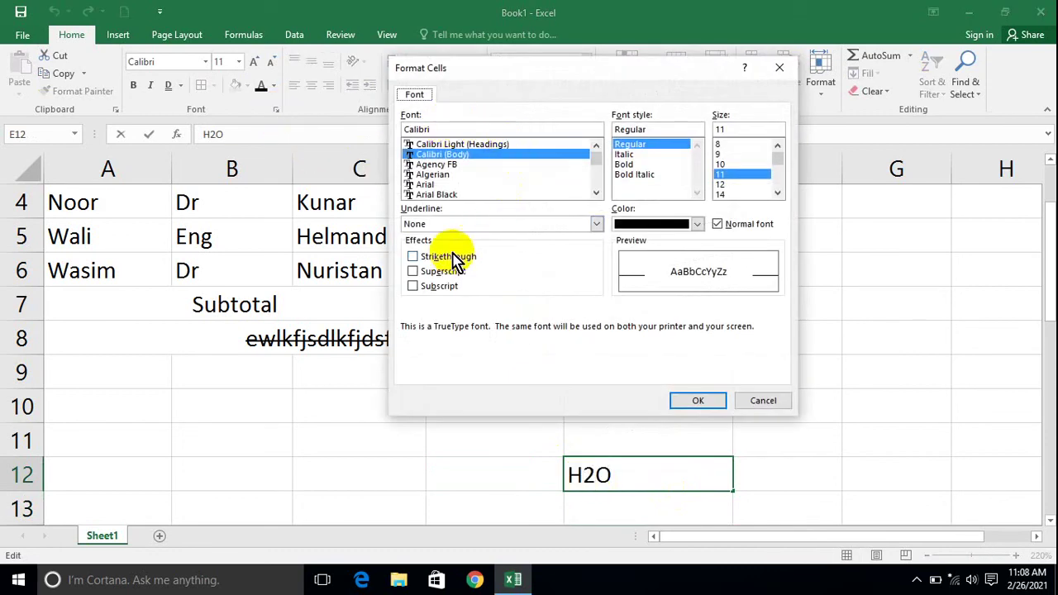
click(445, 290)
click(706, 401)
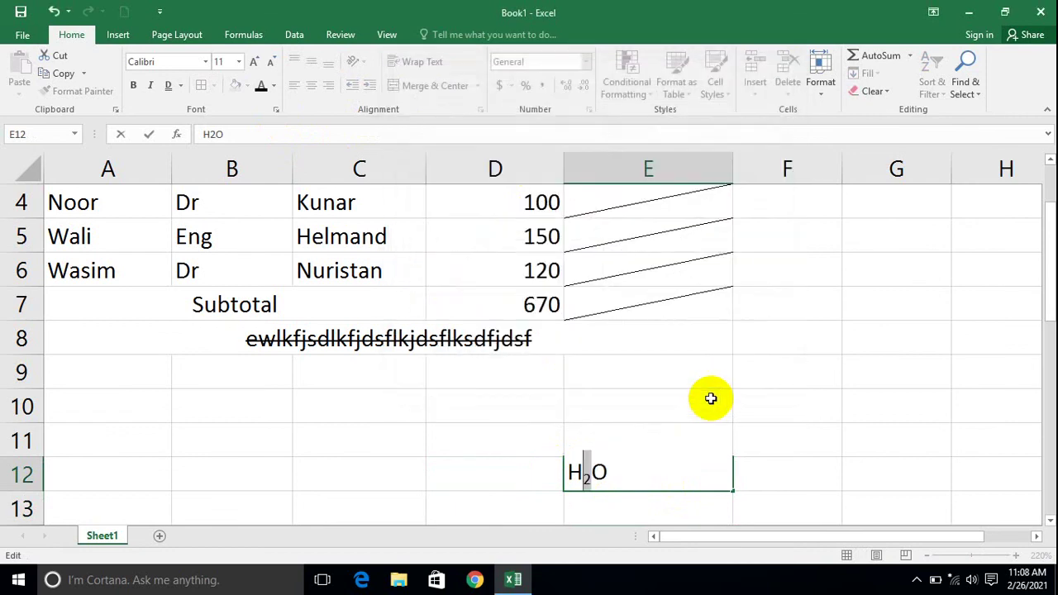
click(783, 395)
- Move from the H2O cell over to cell C13
click(576, 479)
key(Down)
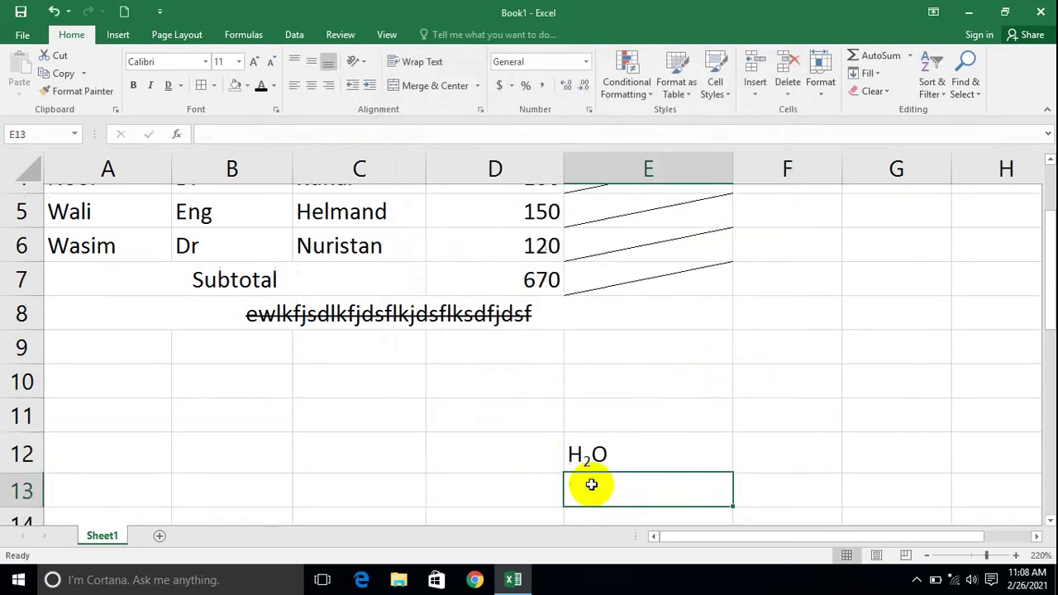
key(Up)
key(Left)
key(Left)
key(Down)
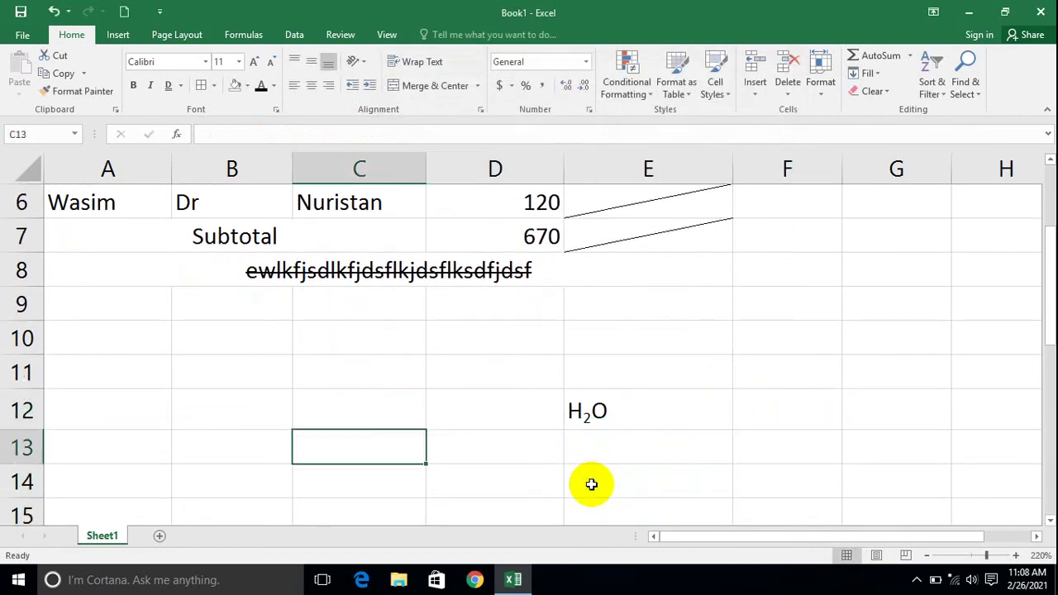
- Enter 3x2 in C13 and raise the 2 as a superscript
text(3x2)
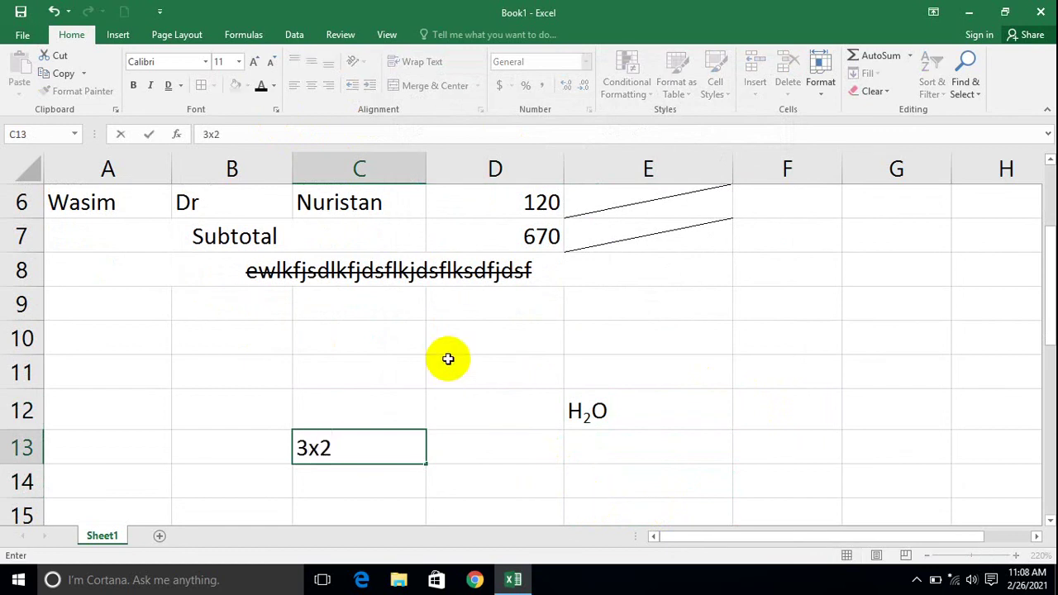
click(484, 366)
click(319, 441)
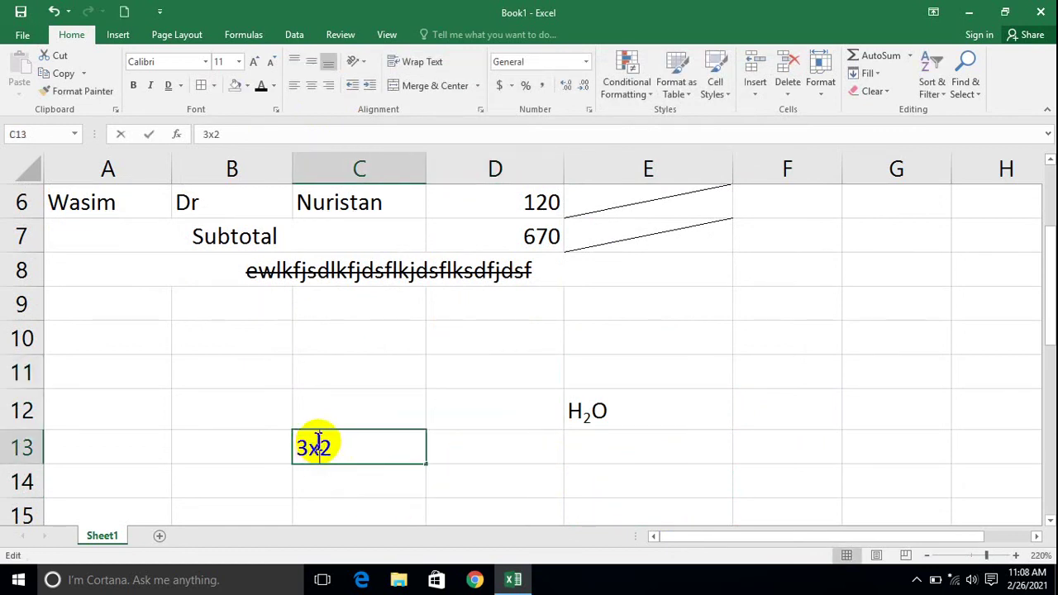
double_click(325, 445)
key(ctrl+1)
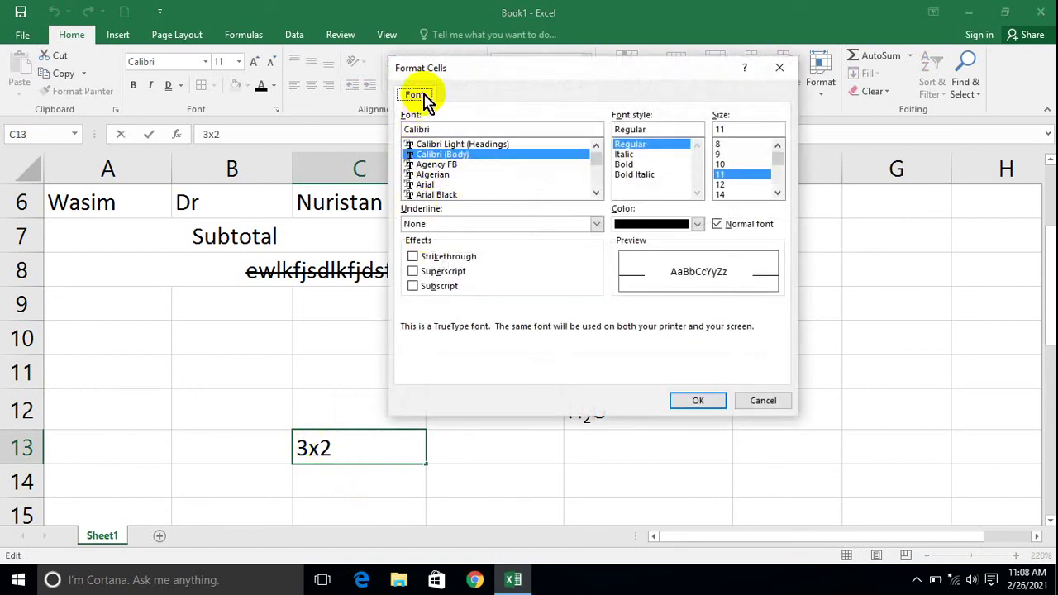
drag(440, 77, 369, 65)
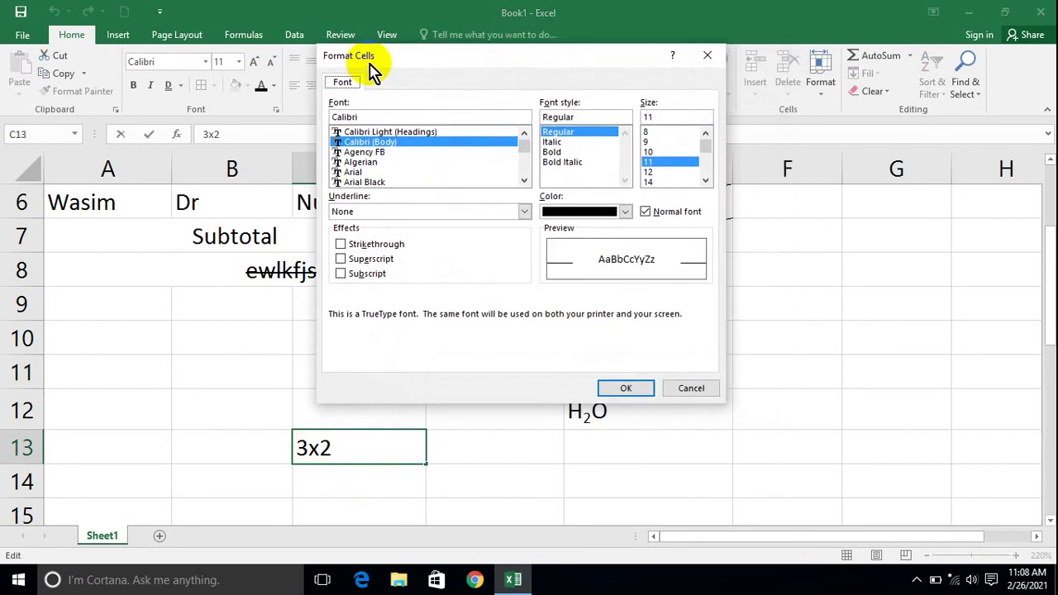
click(628, 388)
drag(462, 486, 446, 467)
- Recheck the font settings of the 3x² cell and close them unchanged
click(331, 442)
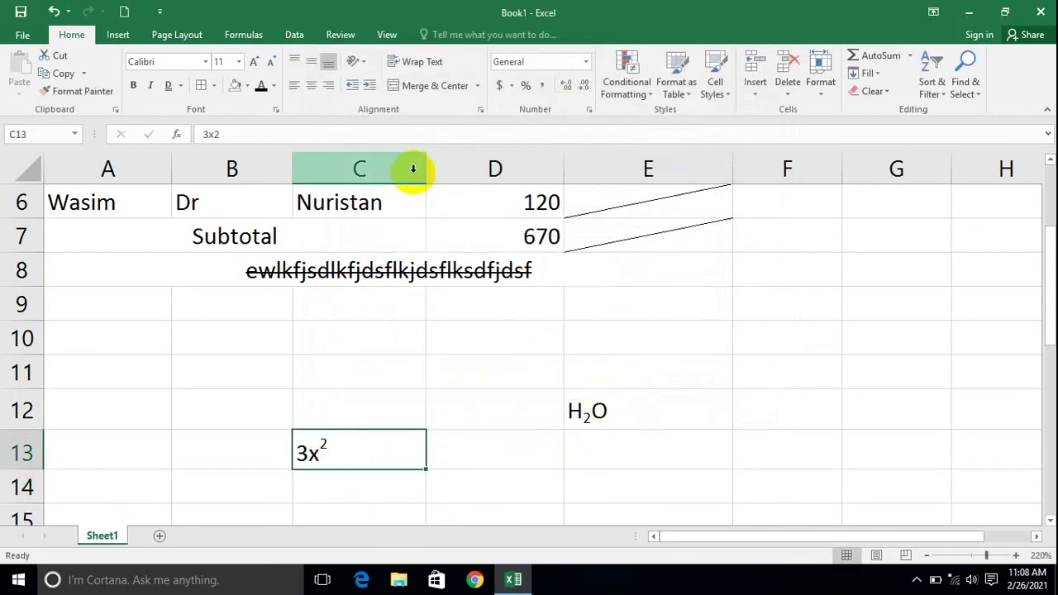
click(276, 109)
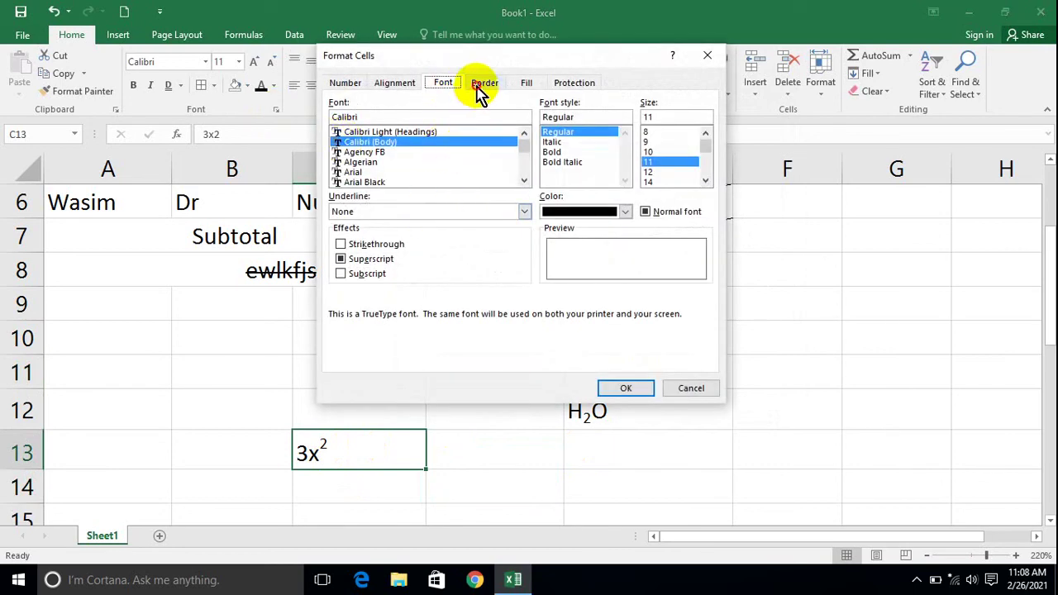
click(477, 85)
click(459, 84)
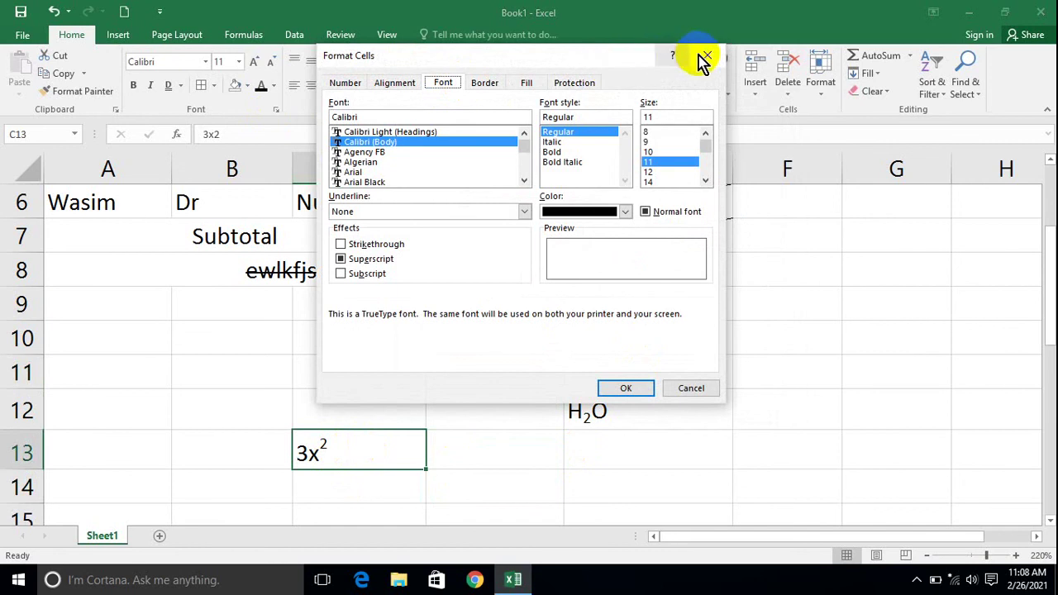
click(698, 58)
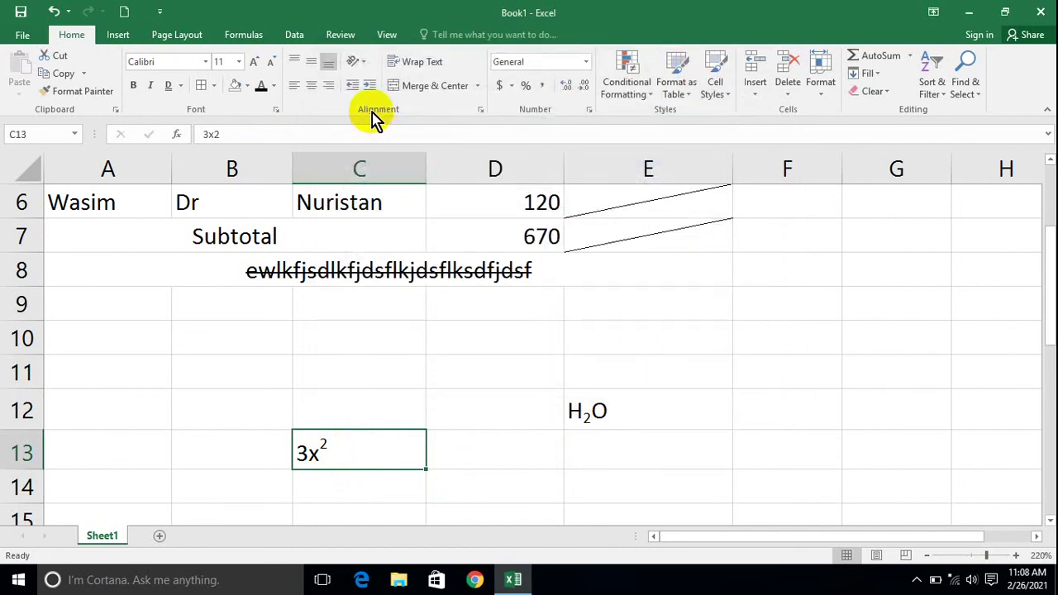